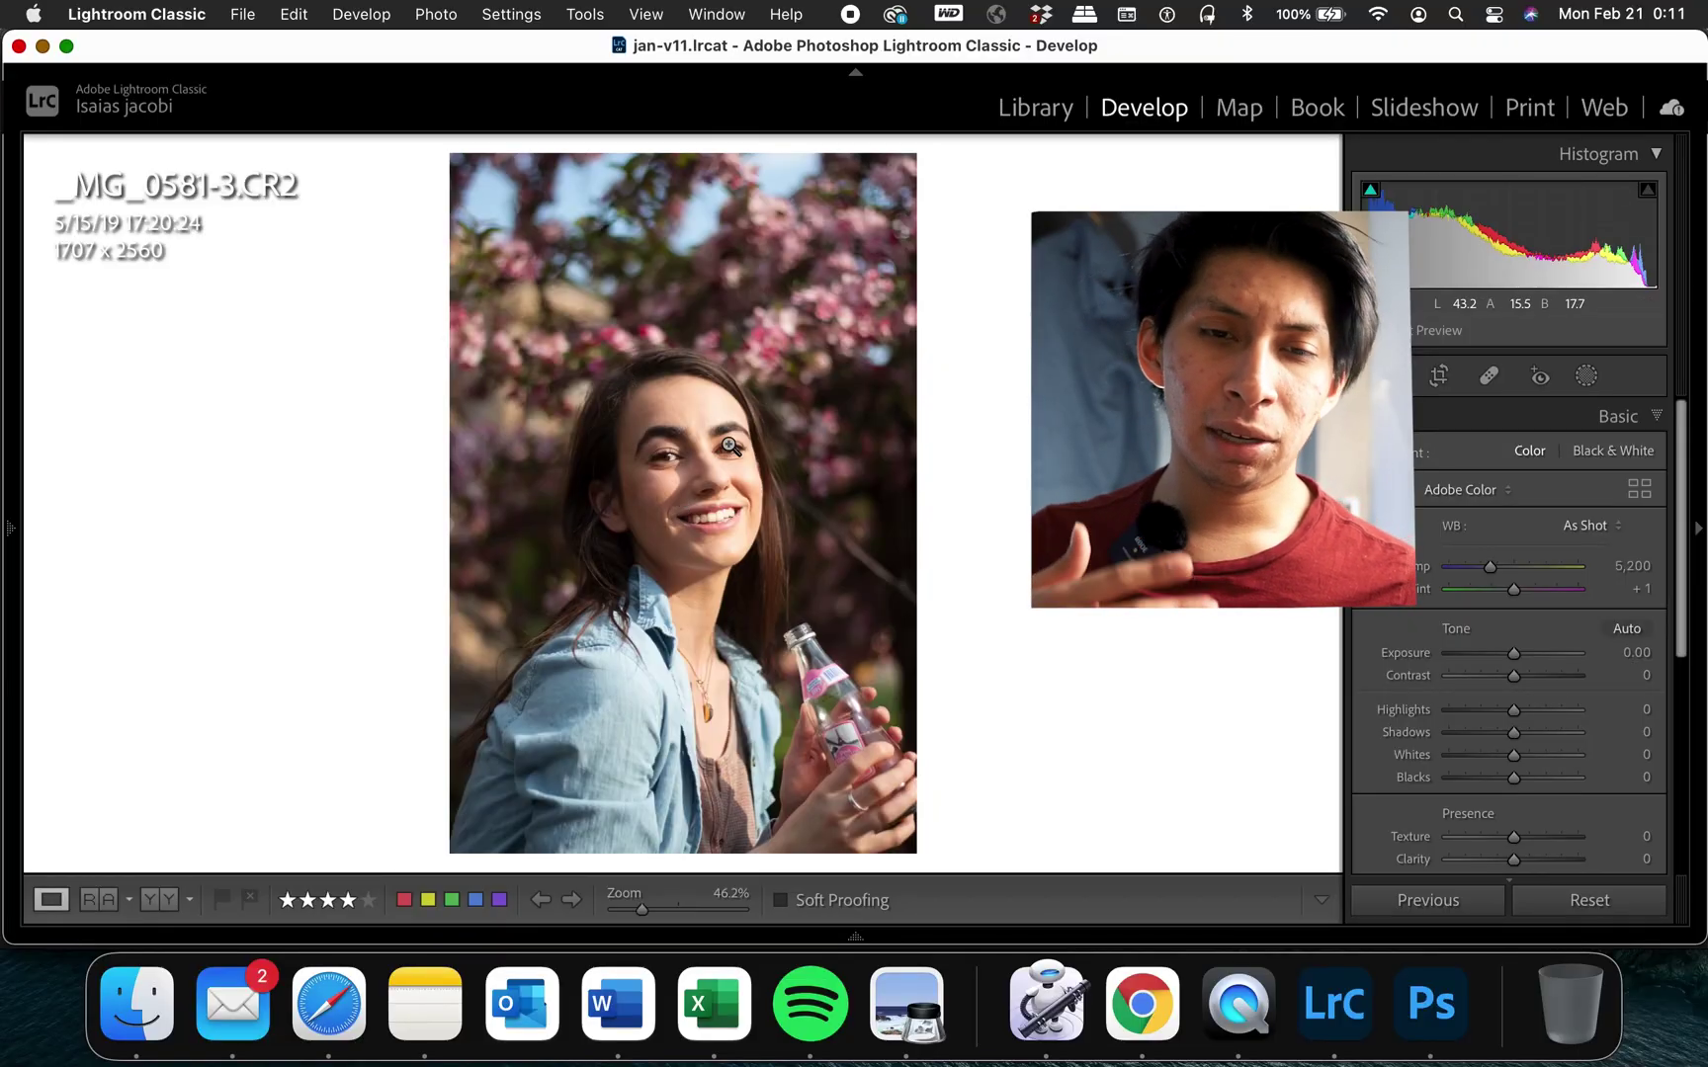
- Zoom into the face and eyes, then back out to 100 percent with the torso and bottle in view
{"action": "left_click", "coordinate": [696, 433]}
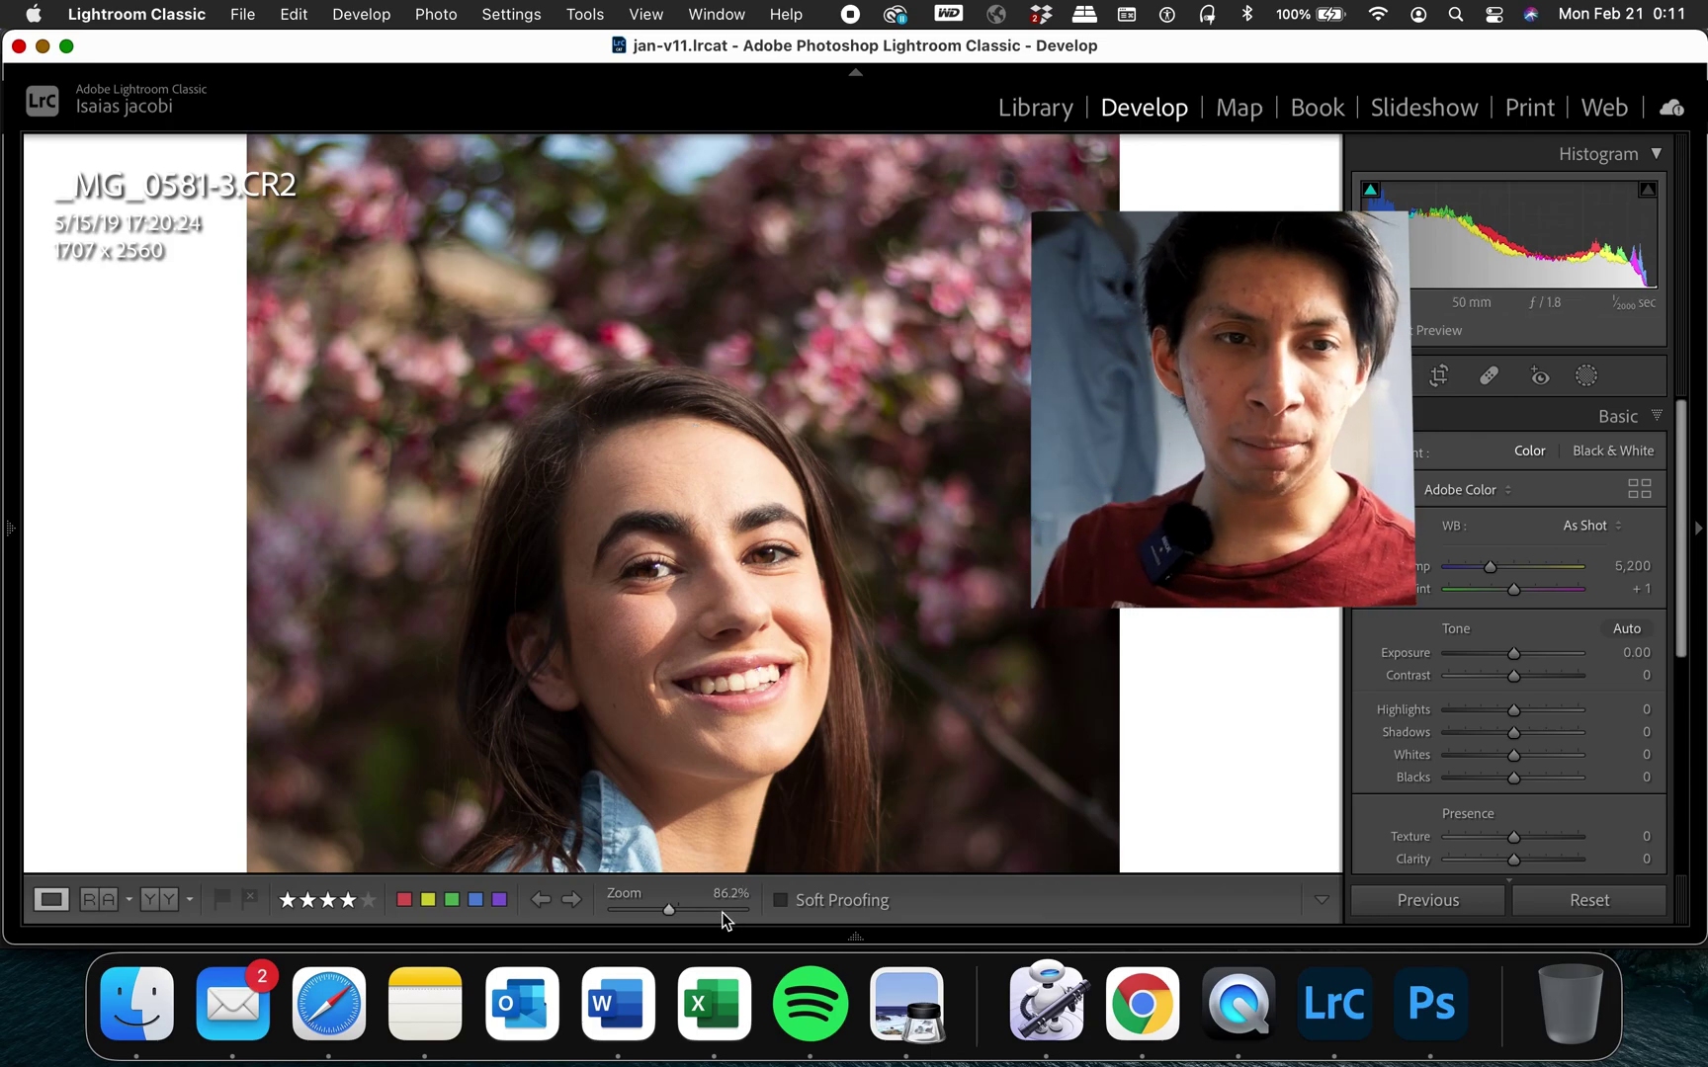
{"action": "left_click_drag", "start_coordinate": [723, 912], "coordinate": [712, 911]}
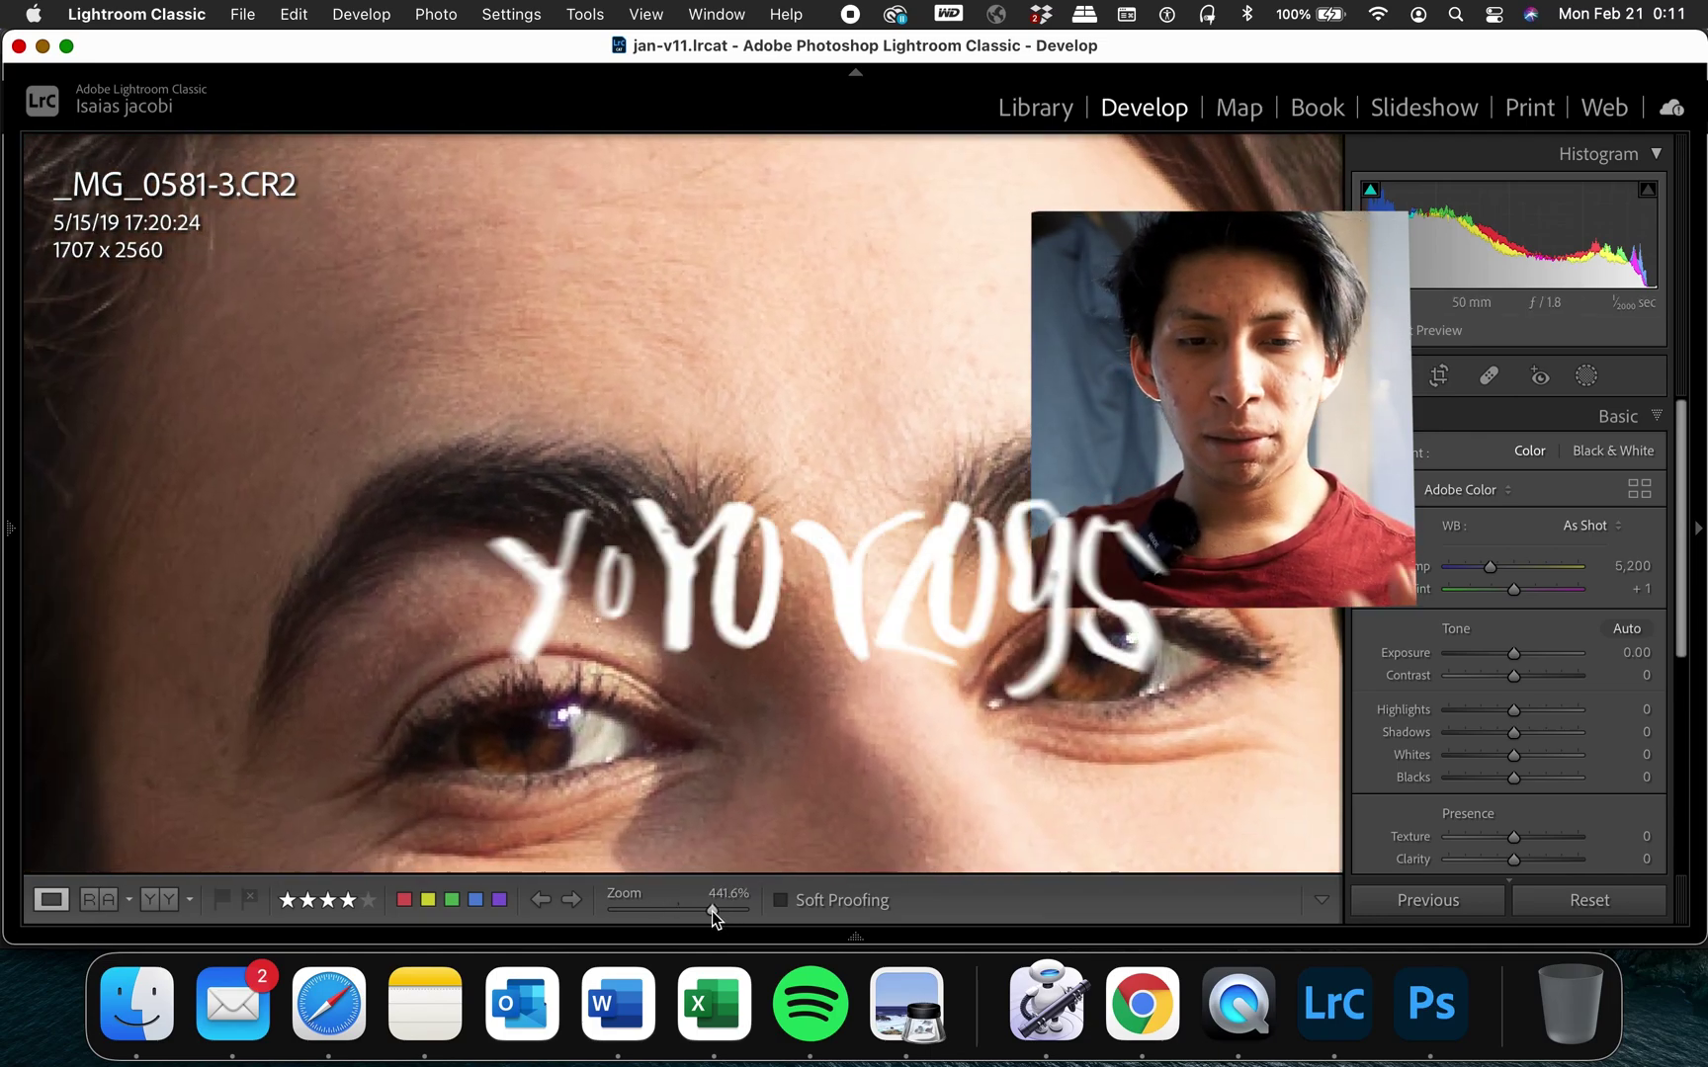
{"action": "left_click_drag", "start_coordinate": [601, 533], "coordinate": [817, 384]}
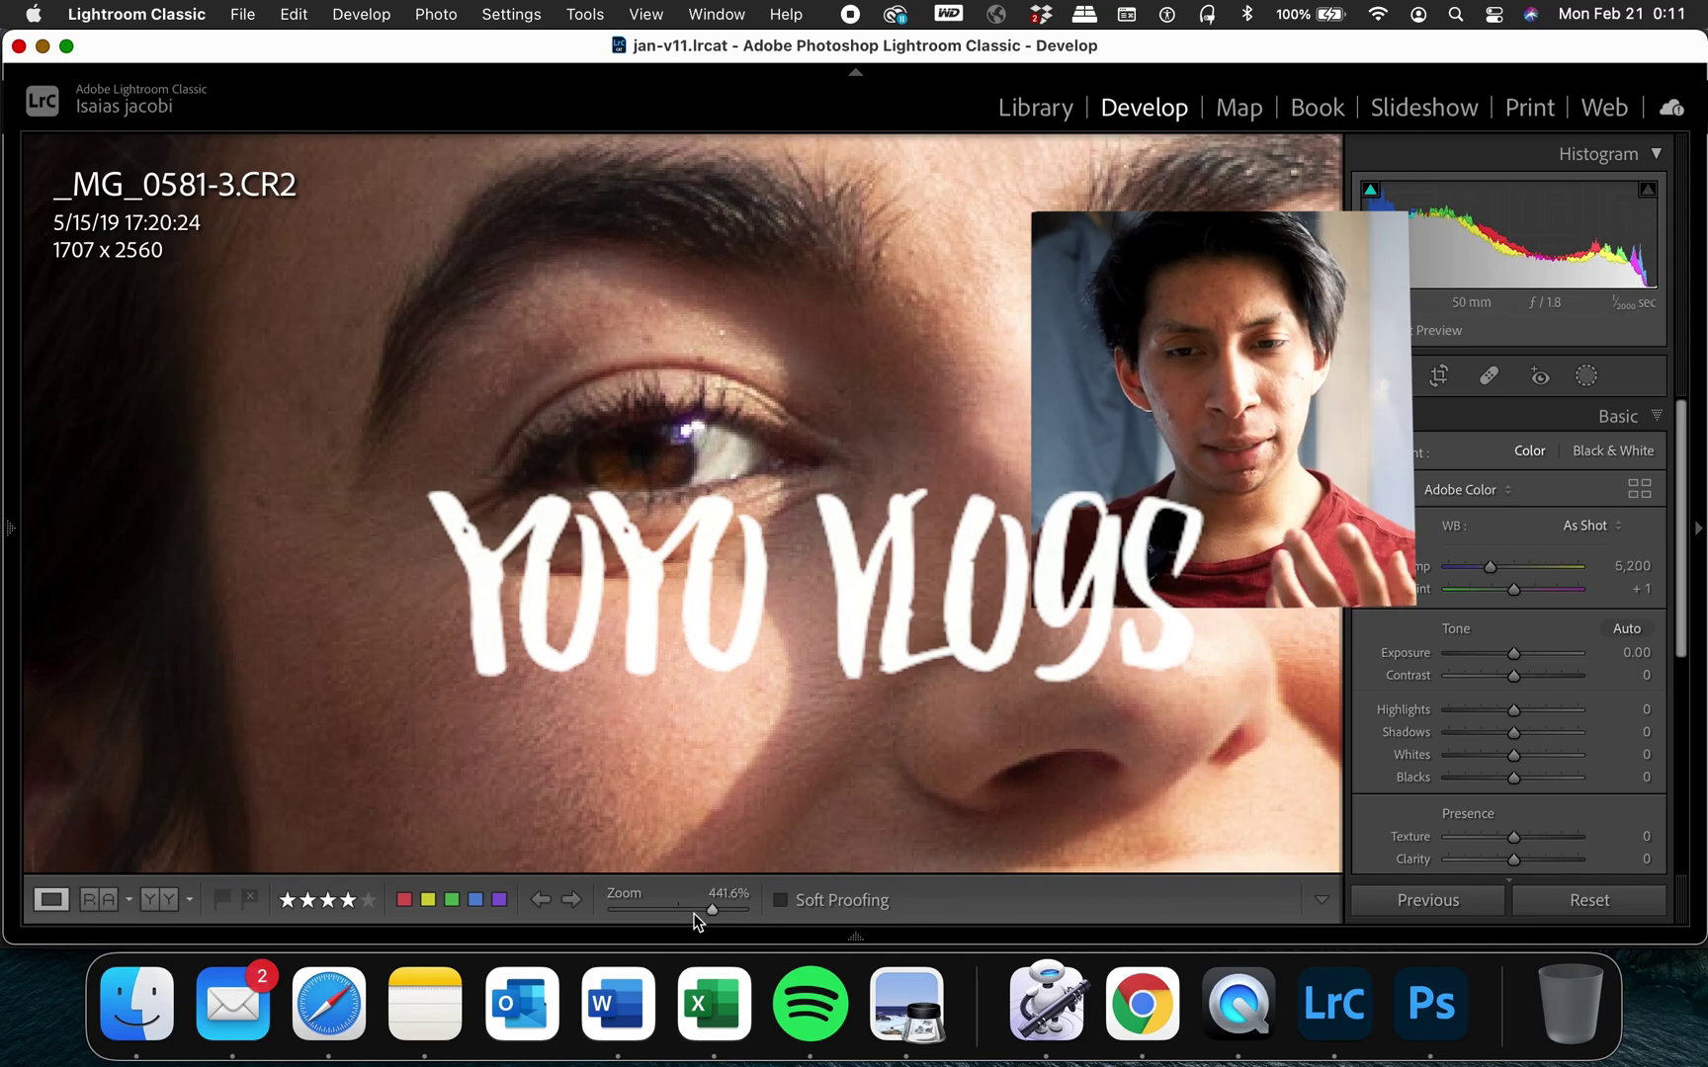
{"action": "mouse_move", "coordinate": [712, 911]}
{"action": "left_mouse_down"}
{"action": "mouse_move", "coordinate": [669, 912]}
{"action": "mouse_move", "coordinate": [689, 913]}
{"action": "left_mouse_up"}
{"action": "left_click_drag", "start_coordinate": [1028, 403], "coordinate": [1148, 508]}
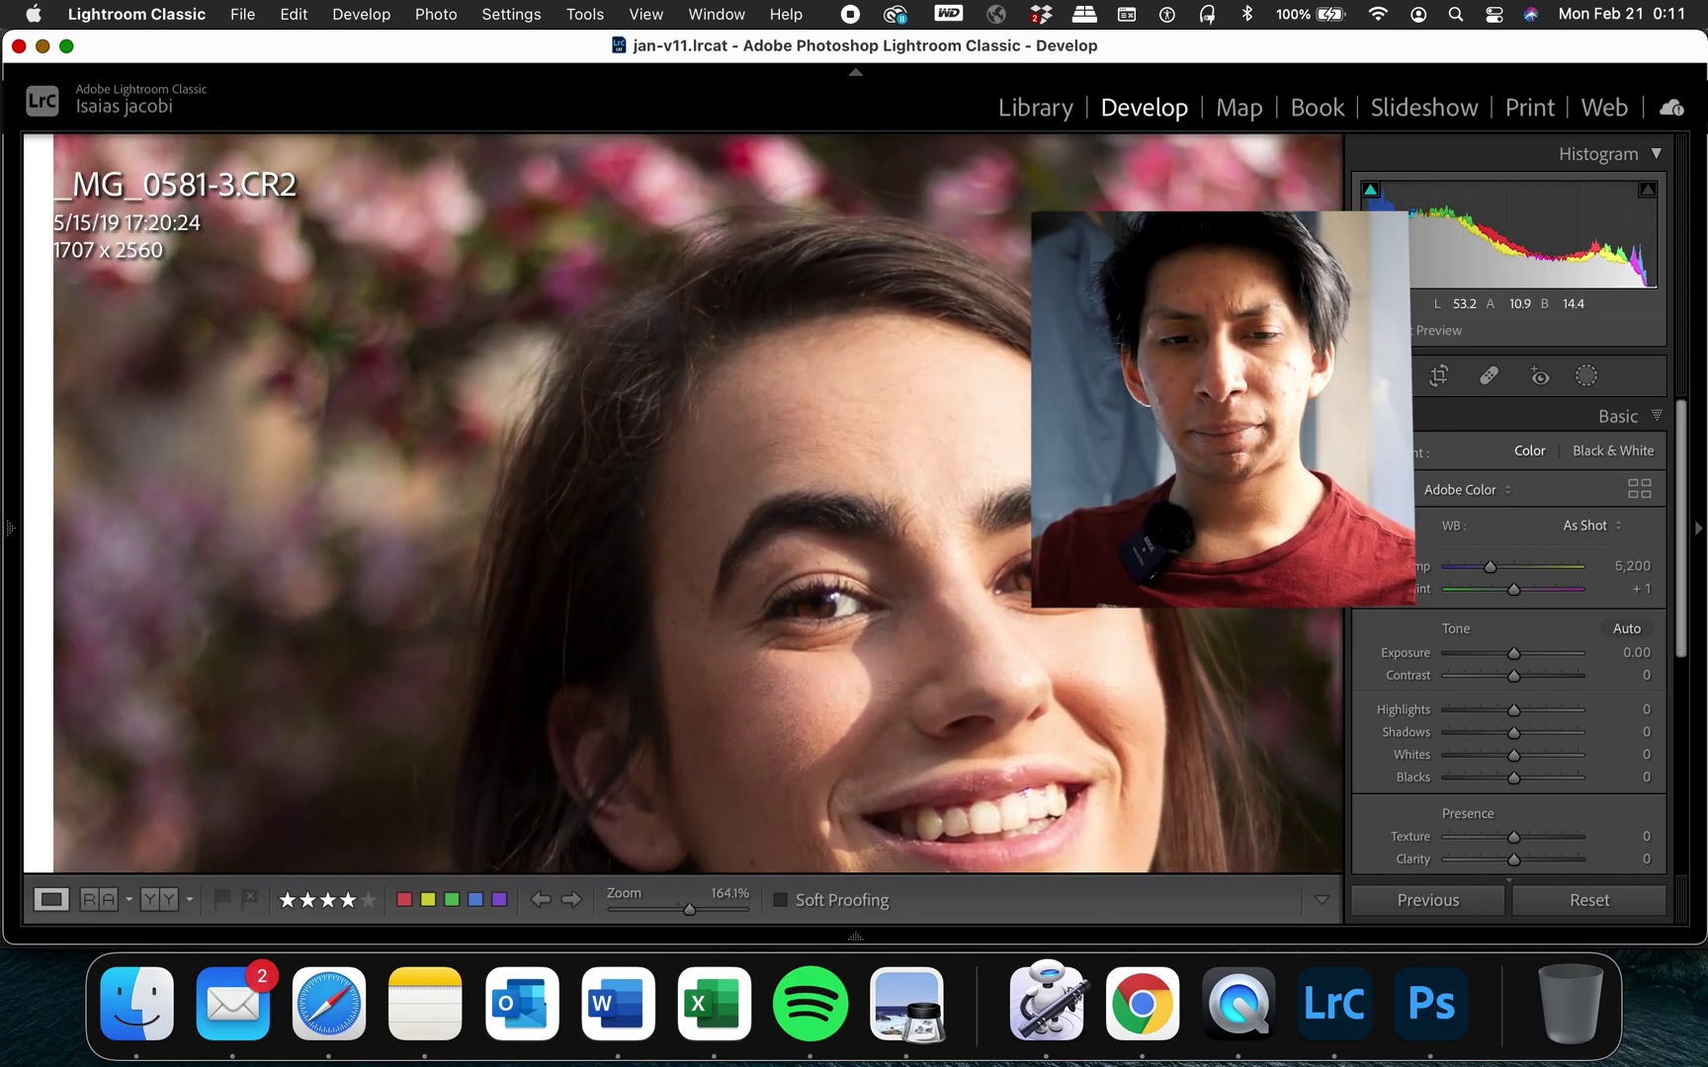
{"action": "mouse_move", "coordinate": [688, 911]}
{"action": "left_mouse_down"}
{"action": "mouse_move", "coordinate": [650, 911]}
{"action": "mouse_move", "coordinate": [678, 911]}
{"action": "left_mouse_up"}
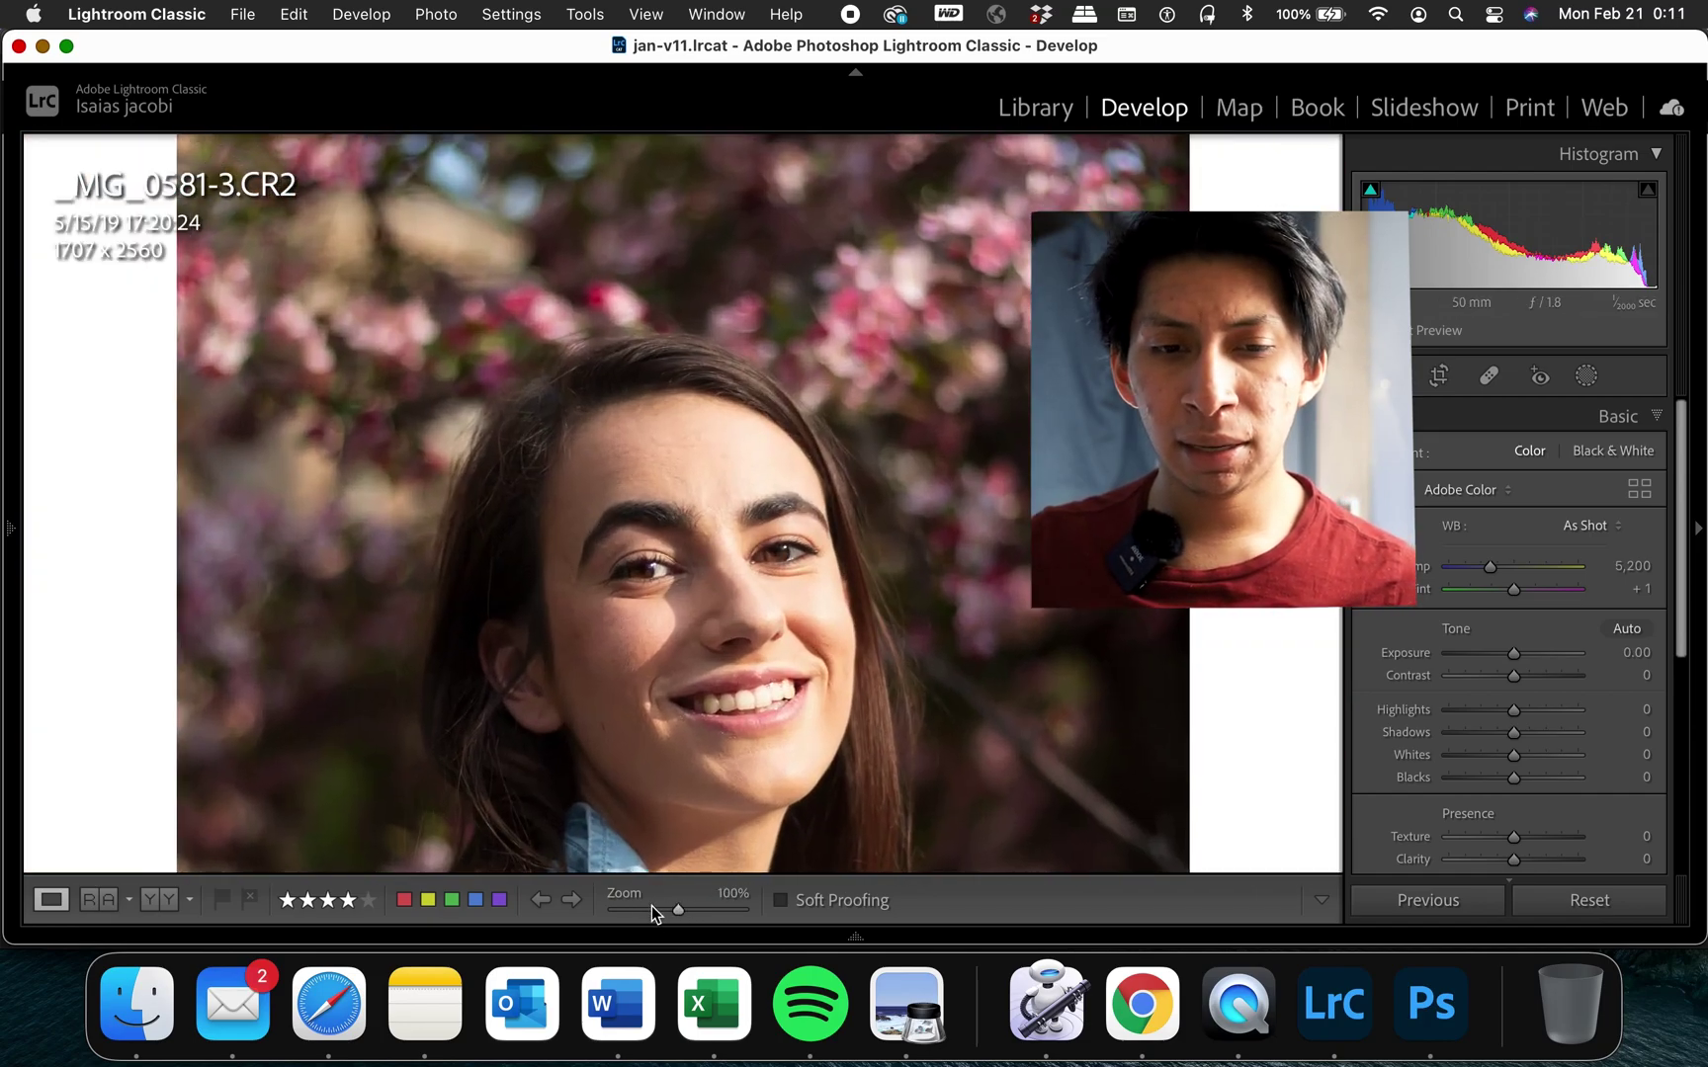
{"action": "mouse_move", "coordinate": [653, 614]}
{"action": "left_mouse_down"}
{"action": "mouse_move", "coordinate": [757, 220]}
{"action": "mouse_move", "coordinate": [828, 66]}
{"action": "left_mouse_up"}
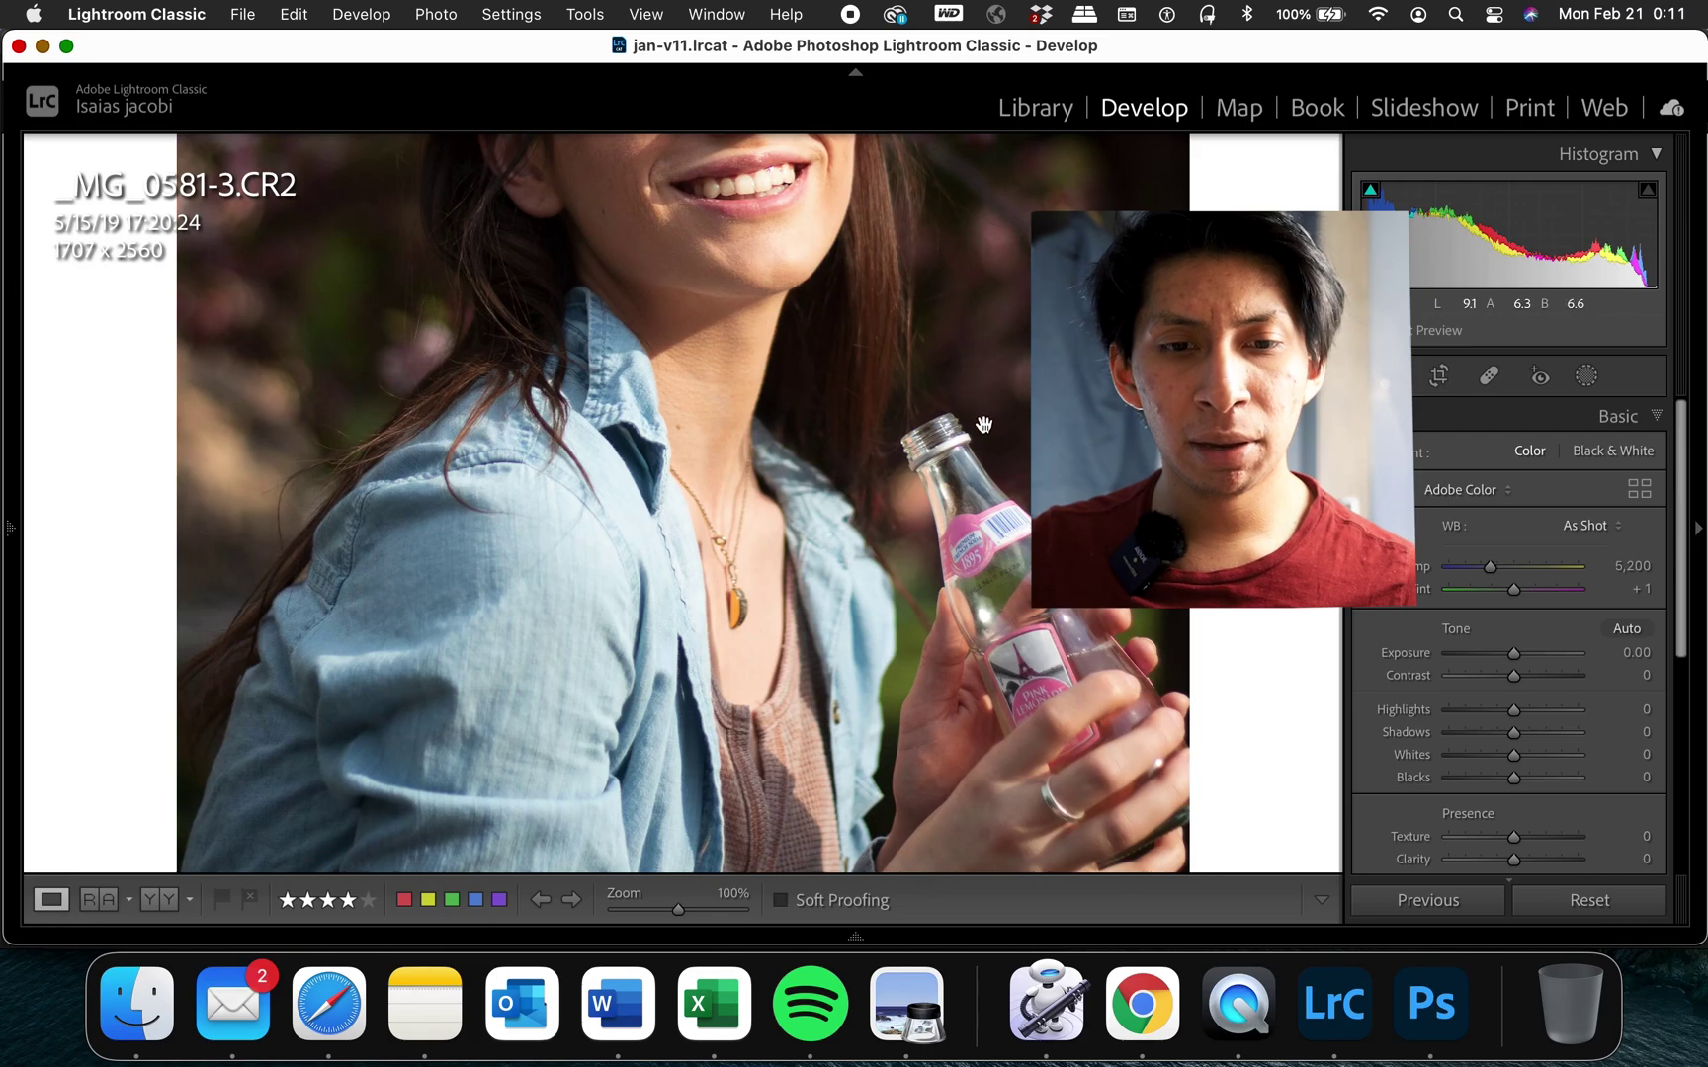
{"action": "left_click_drag", "start_coordinate": [934, 401], "coordinate": [1052, 267]}
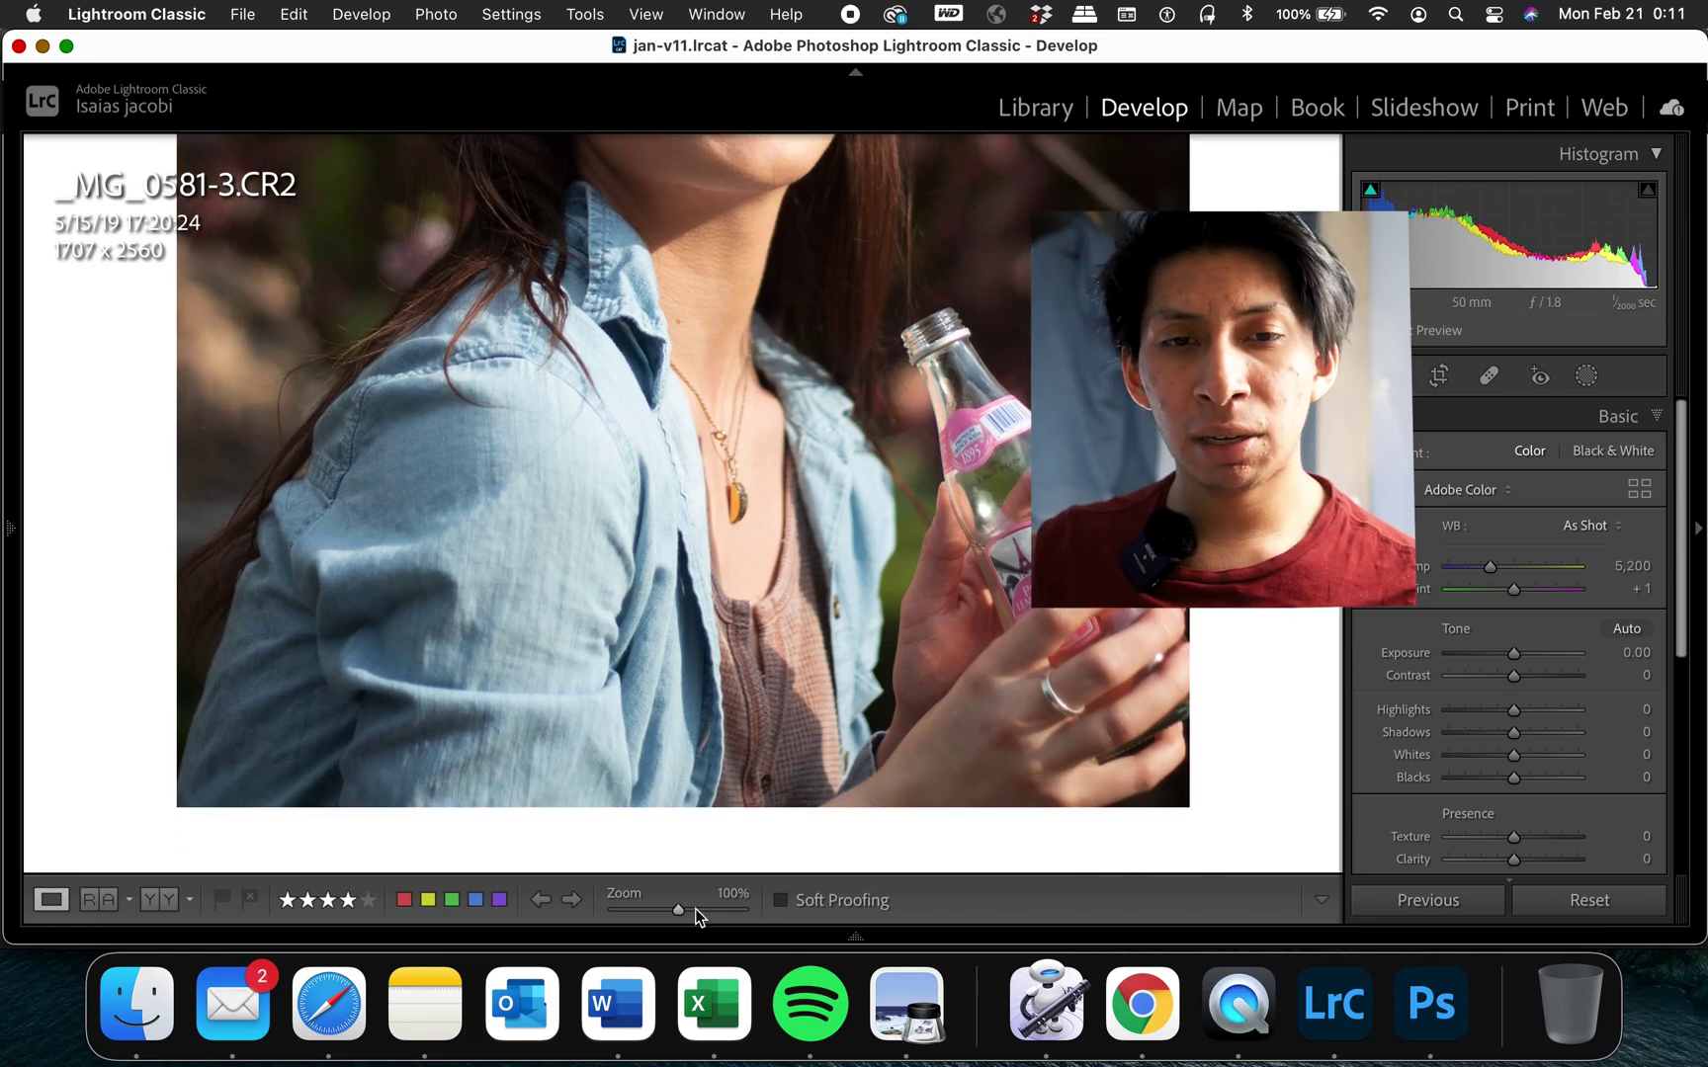
- Inspect the shirt and necklace, the whole figure and blossoms, then magnify onto the eye
{"action": "left_click_drag", "start_coordinate": [678, 911], "coordinate": [688, 911]}
{"action": "left_click_drag", "start_coordinate": [748, 533], "coordinate": [649, 595]}
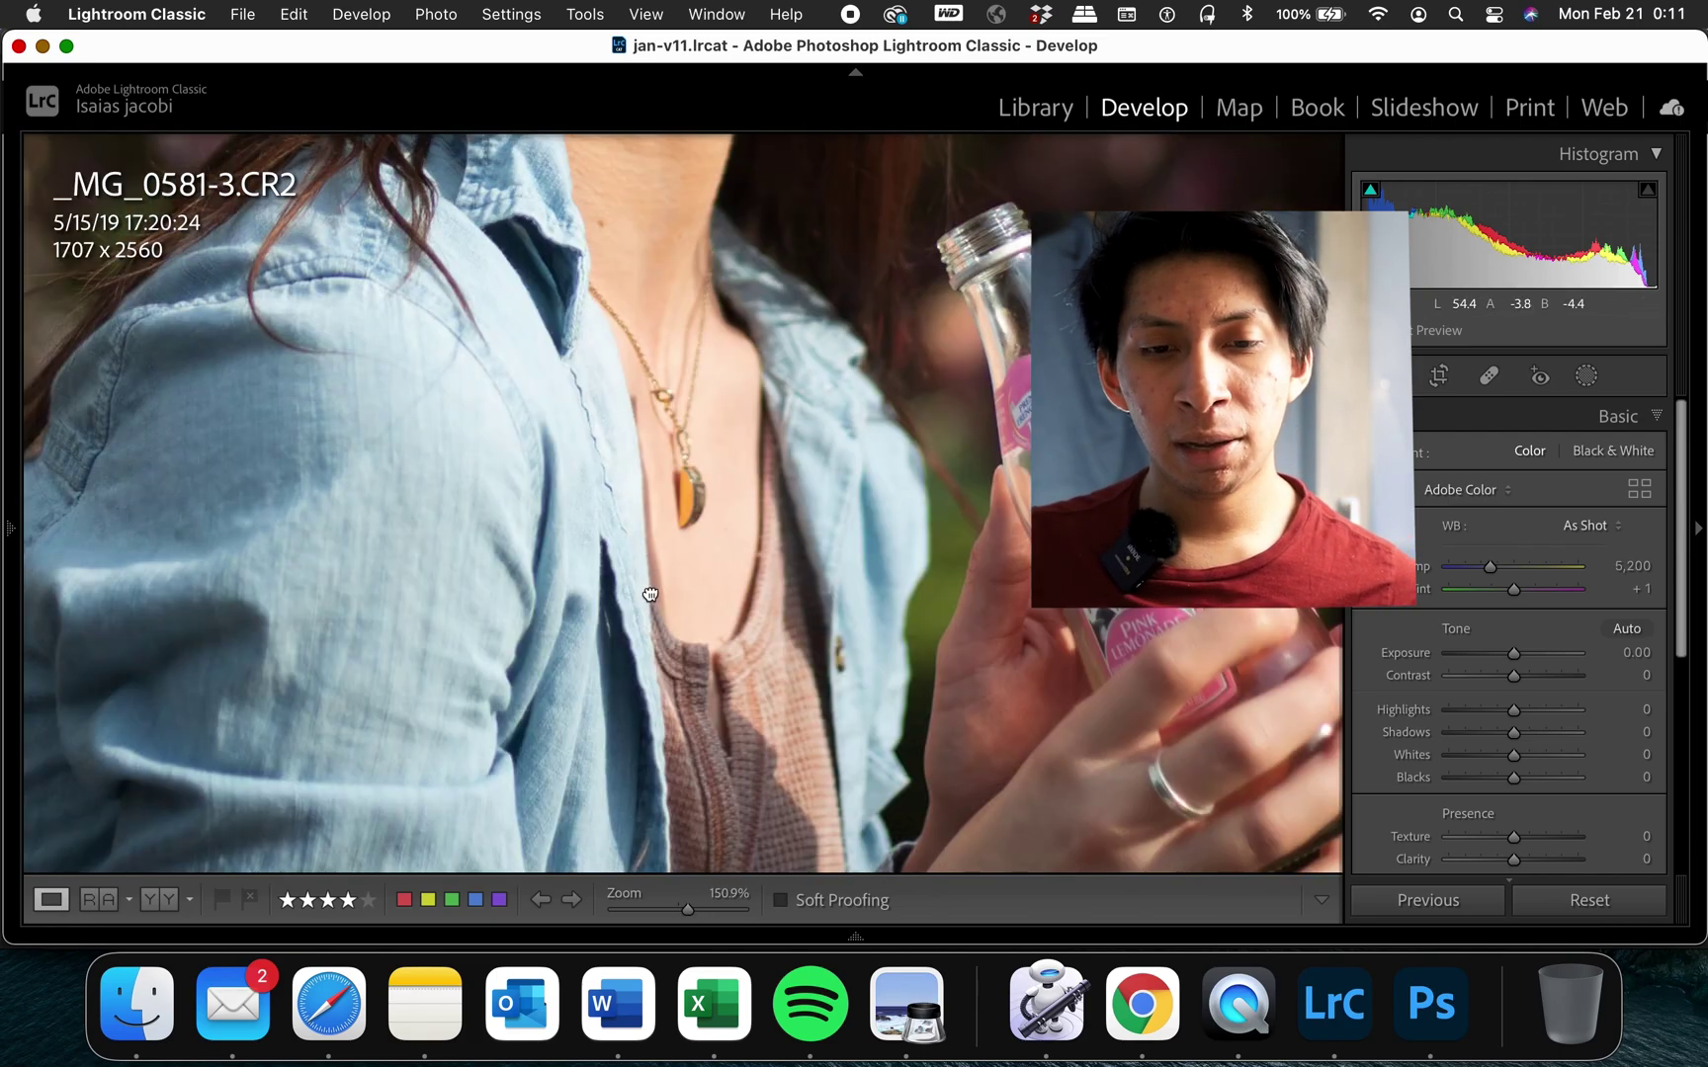
{"action": "left_click_drag", "start_coordinate": [827, 641], "coordinate": [652, 594]}
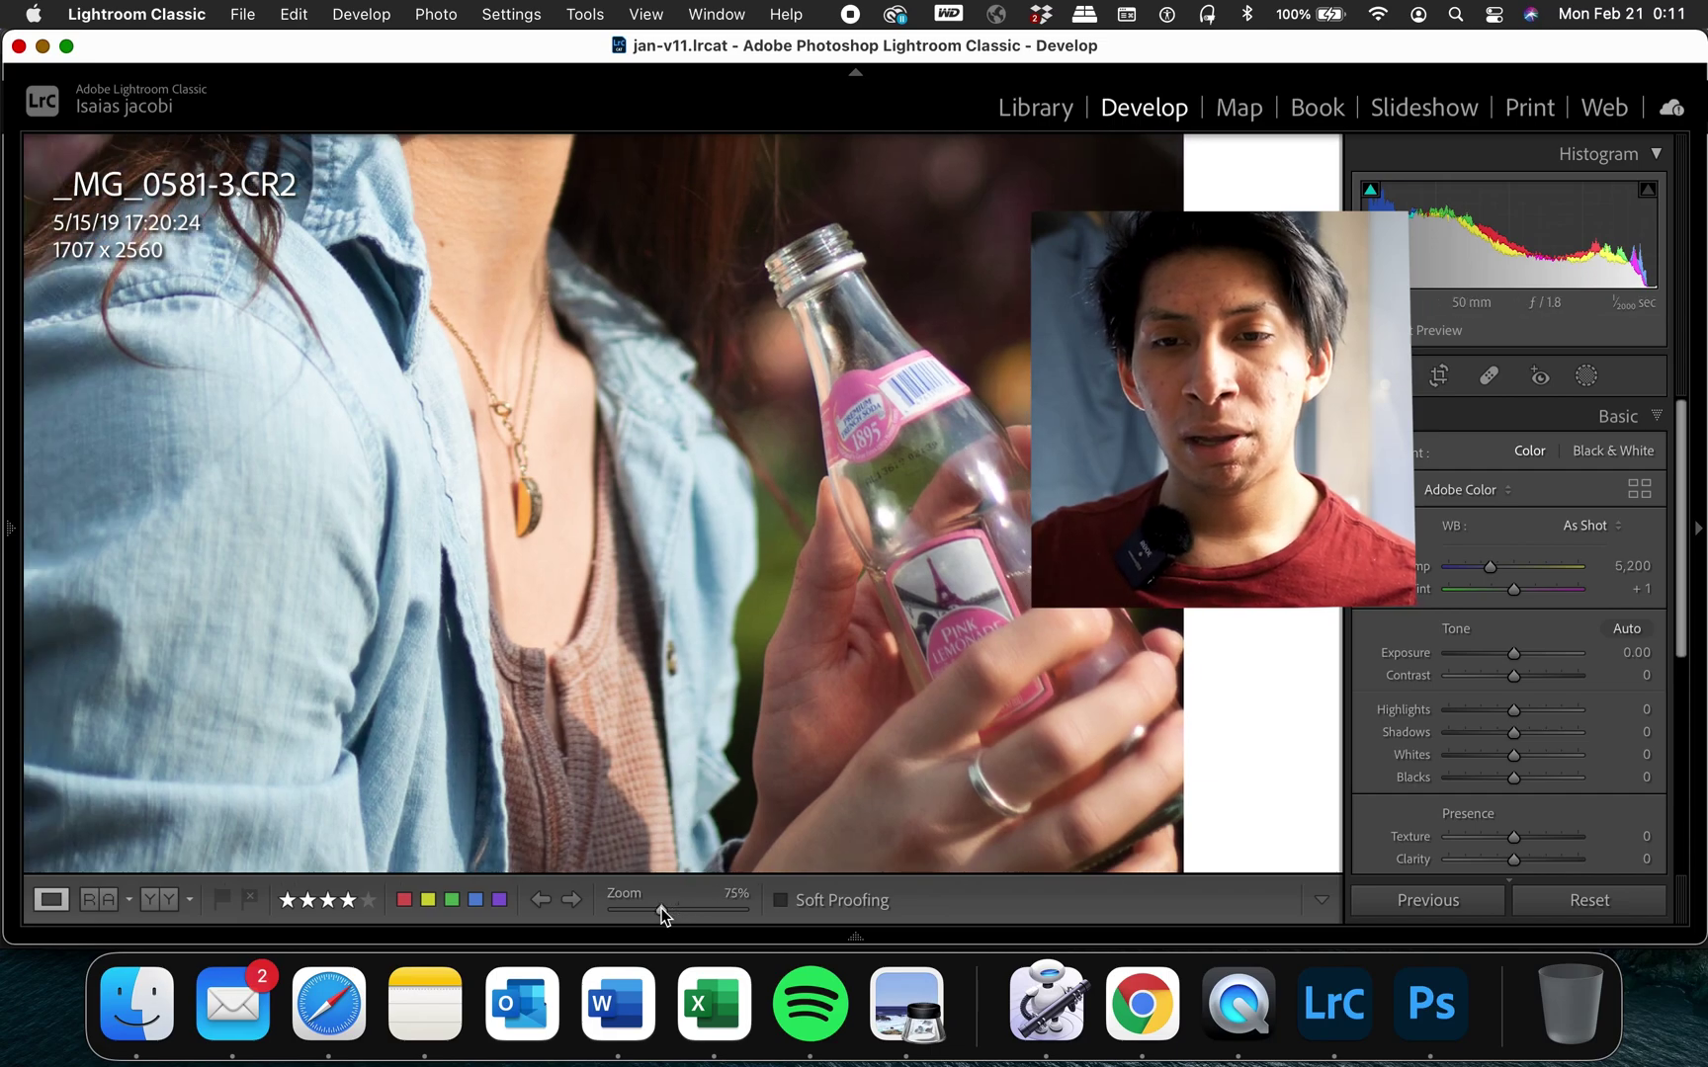
{"action": "left_click_drag", "start_coordinate": [688, 911], "coordinate": [658, 911]}
{"action": "left_click_drag", "start_coordinate": [720, 797], "coordinate": [748, 961]}
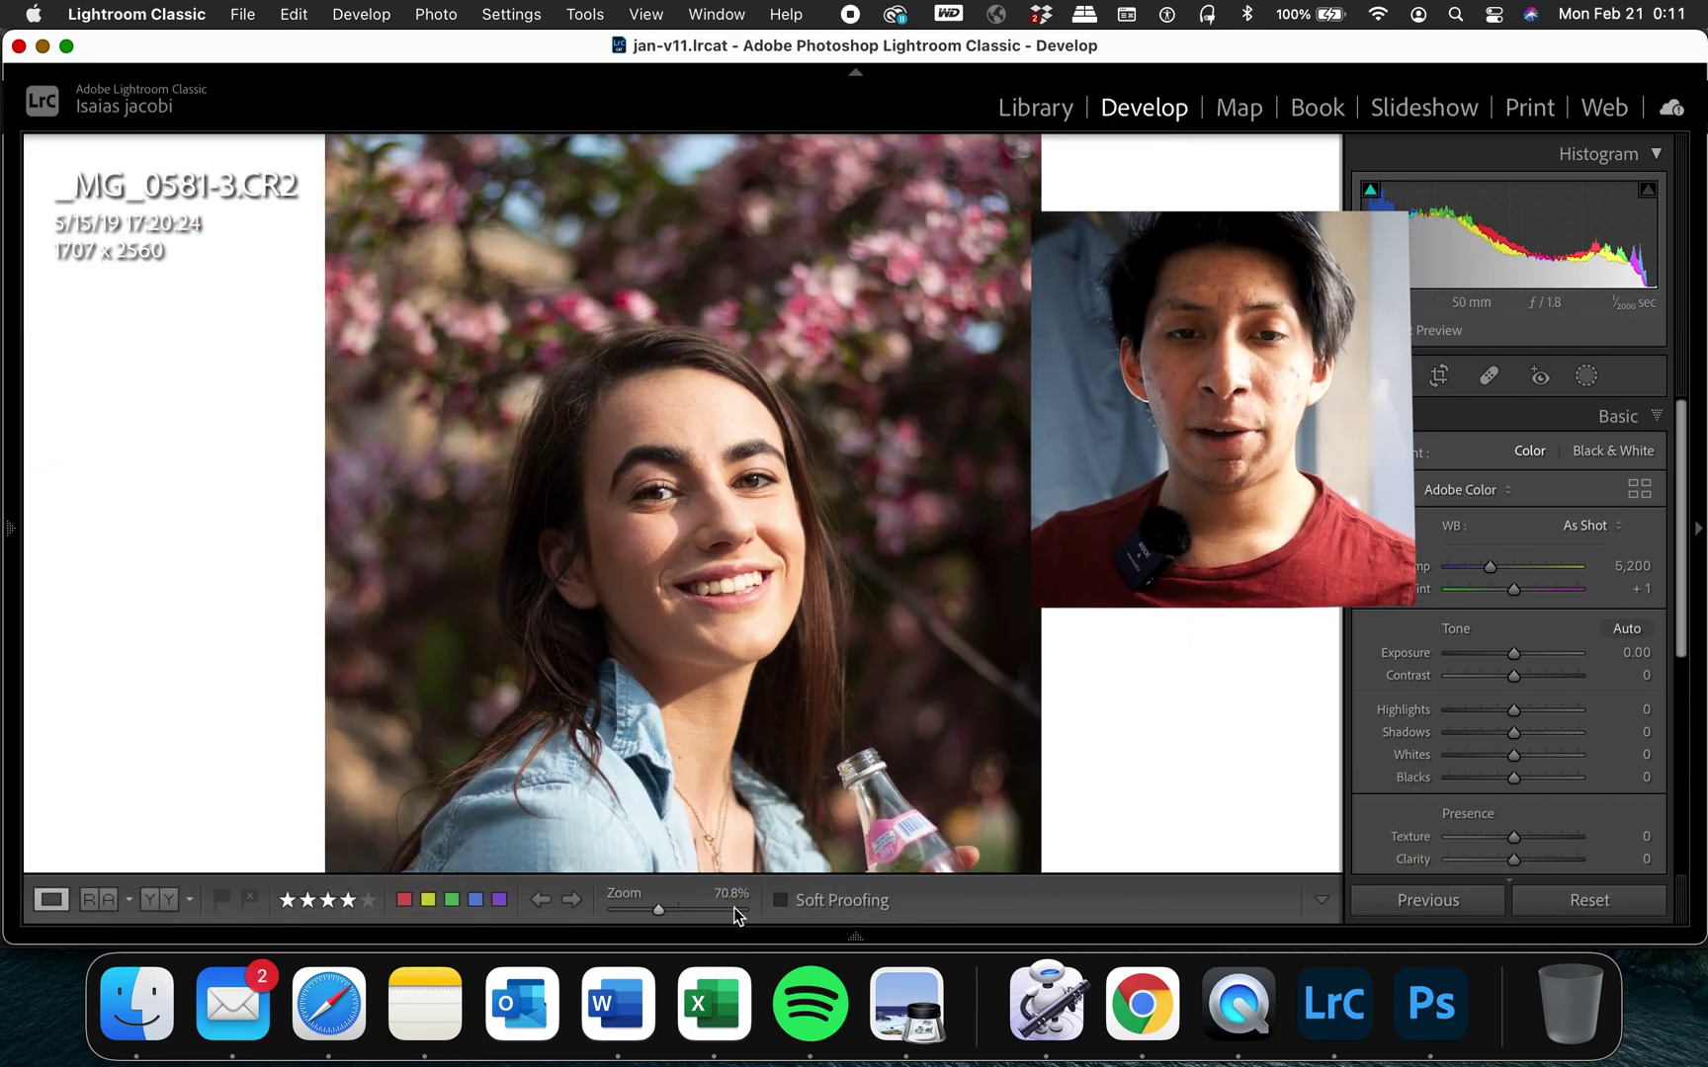
{"action": "left_click_drag", "start_coordinate": [658, 911], "coordinate": [705, 911]}
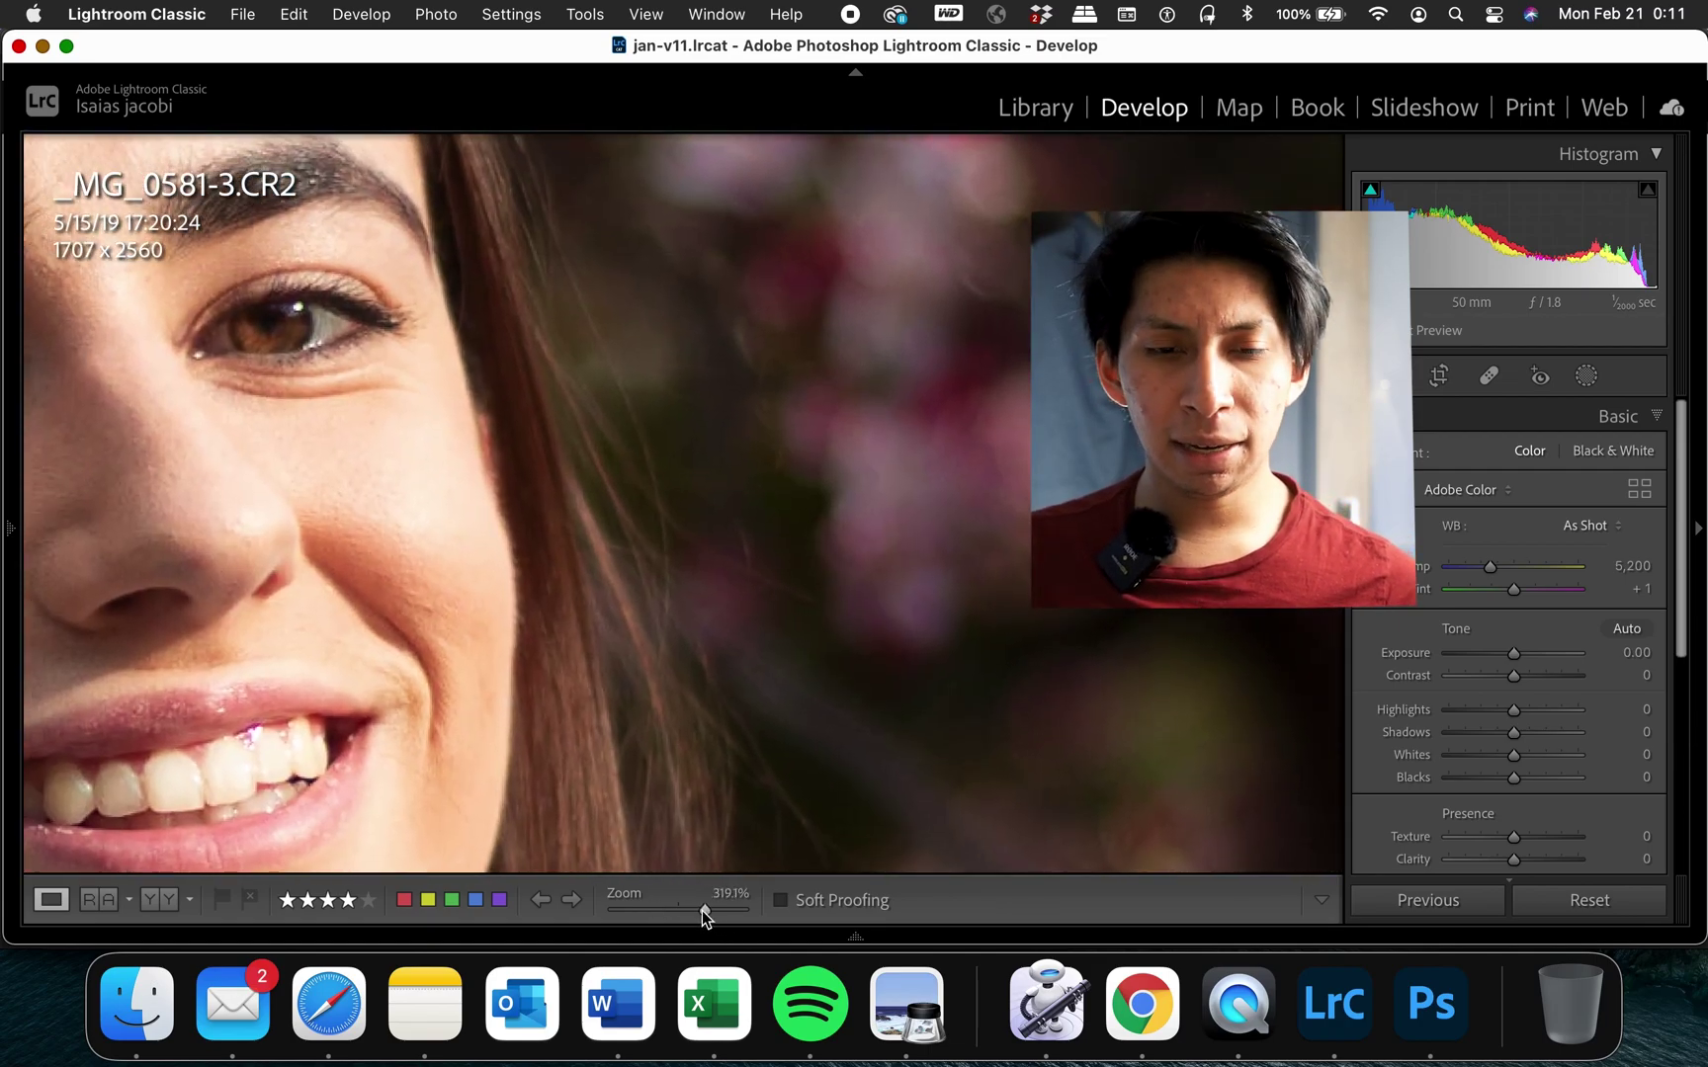
{"action": "left_click_drag", "start_coordinate": [401, 533], "coordinate": [1094, 627]}
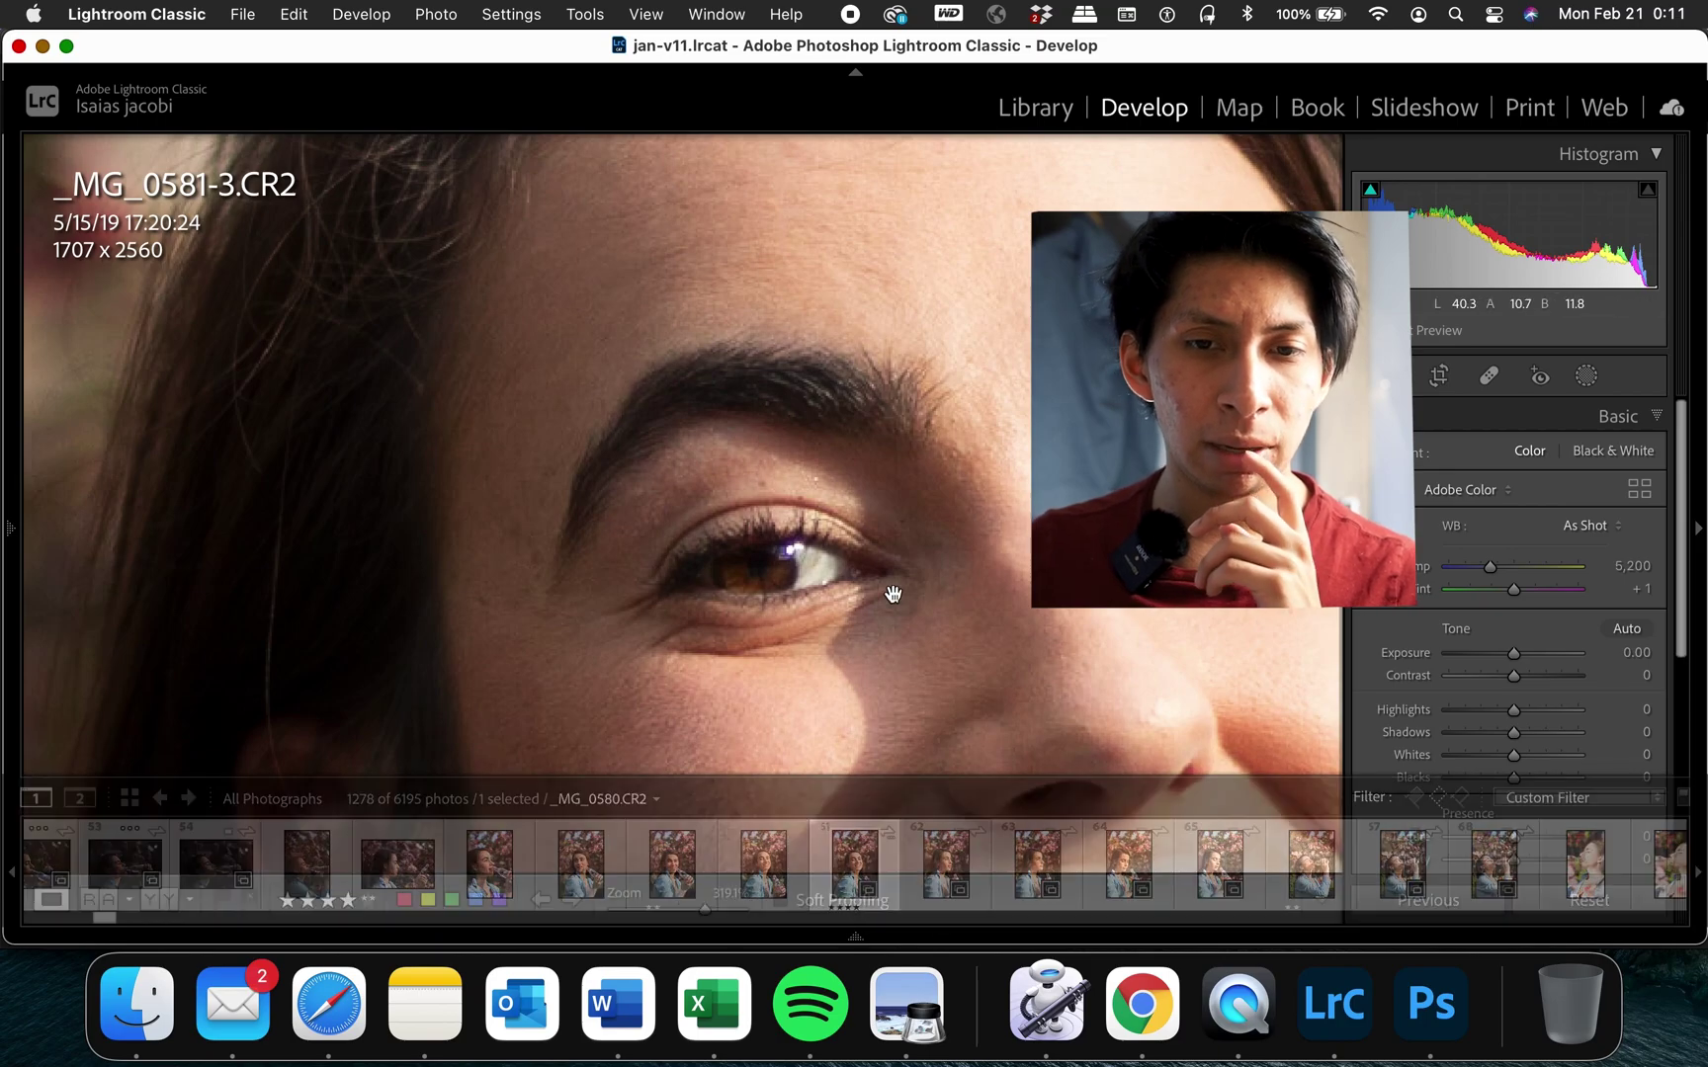
{"action": "left_click_drag", "start_coordinate": [704, 911], "coordinate": [722, 912]}
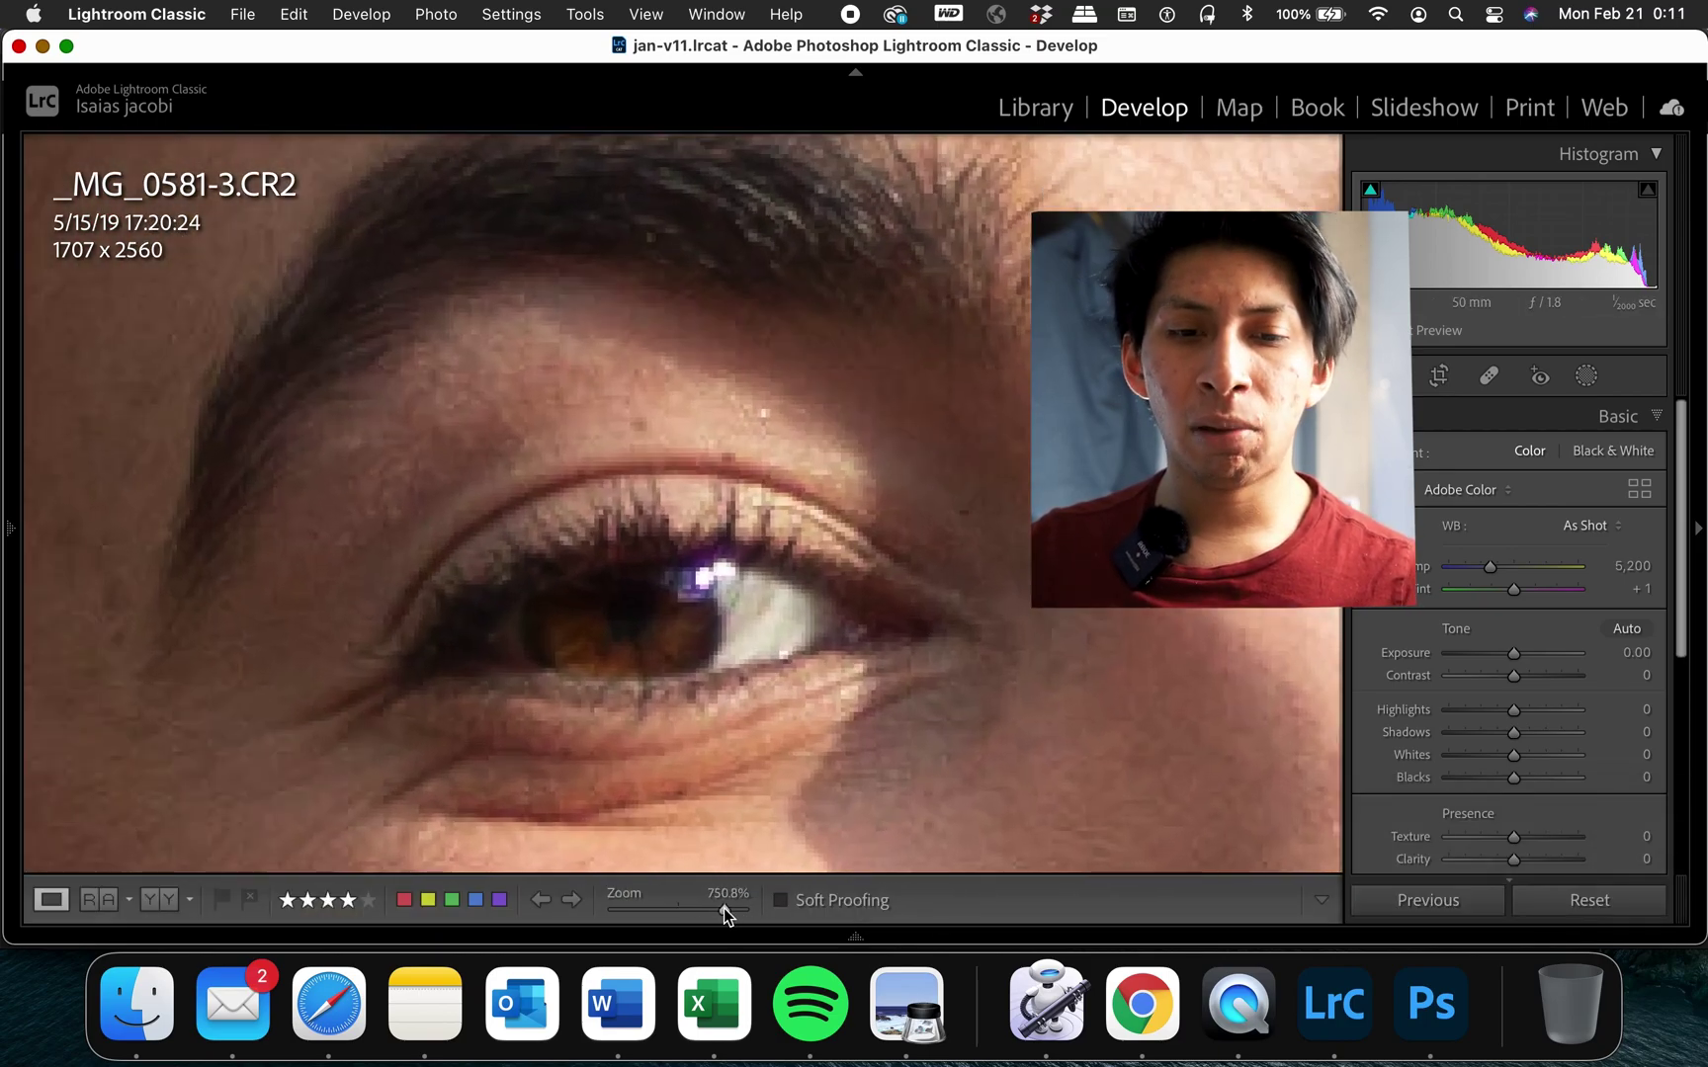
- Crop the photo down to a small area around the eye
{"action": "left_click", "coordinate": [1438, 378]}
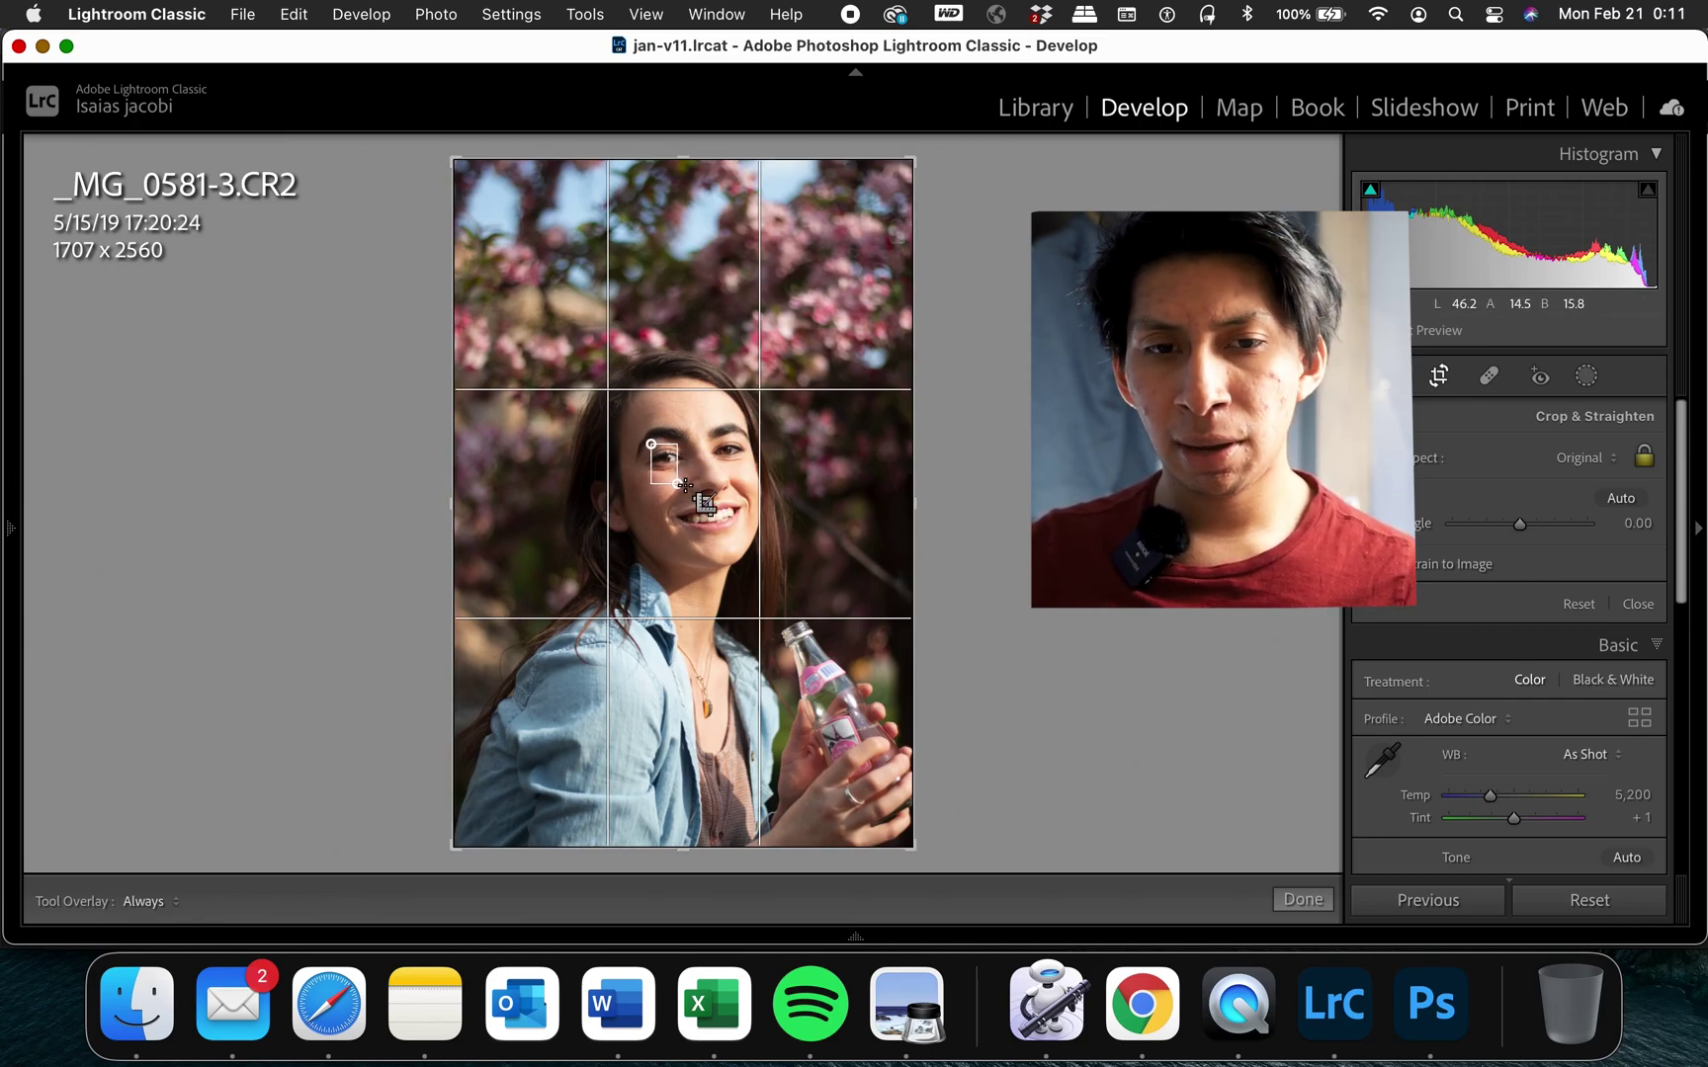
{"action": "left_click_drag", "start_coordinate": [695, 488], "coordinate": [689, 487]}
{"action": "key", "text": "Return"}
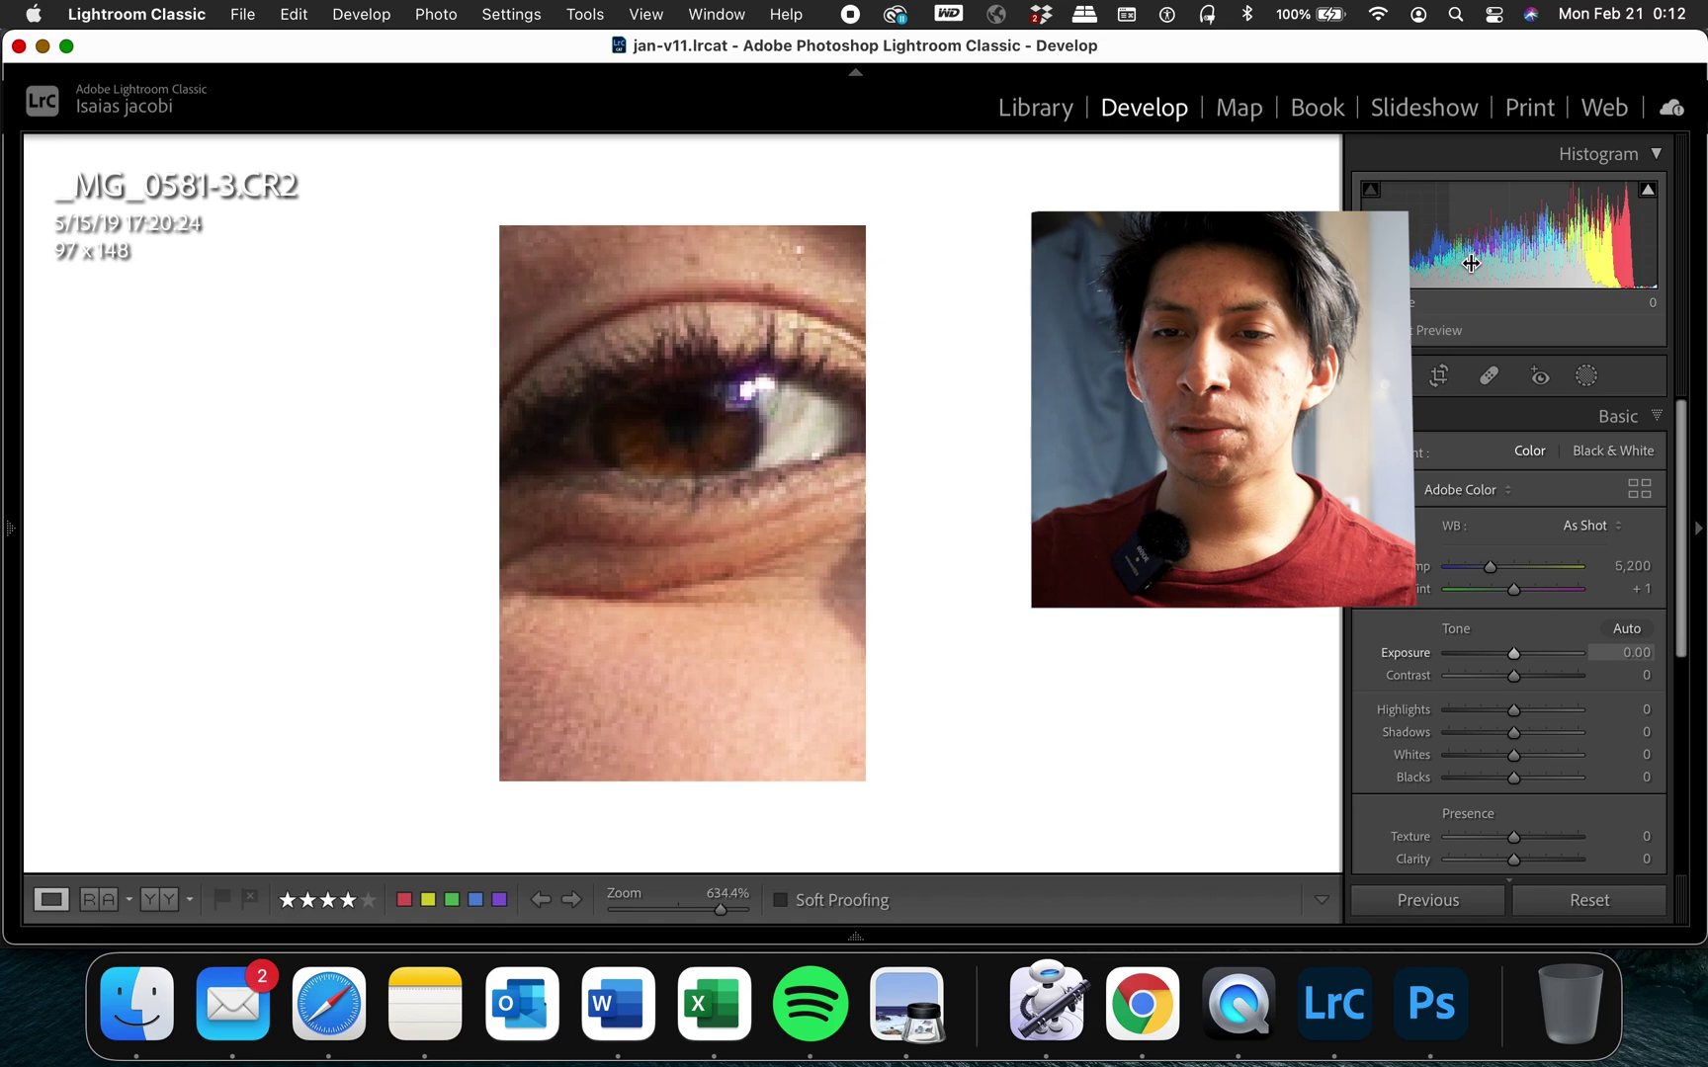
- Brighten the cropped eye to exposure +0.56, highlights +13 and whites +45, undoing a first darkening
{"action": "left_click_drag", "start_coordinate": [1499, 253], "coordinate": [1474, 254]}
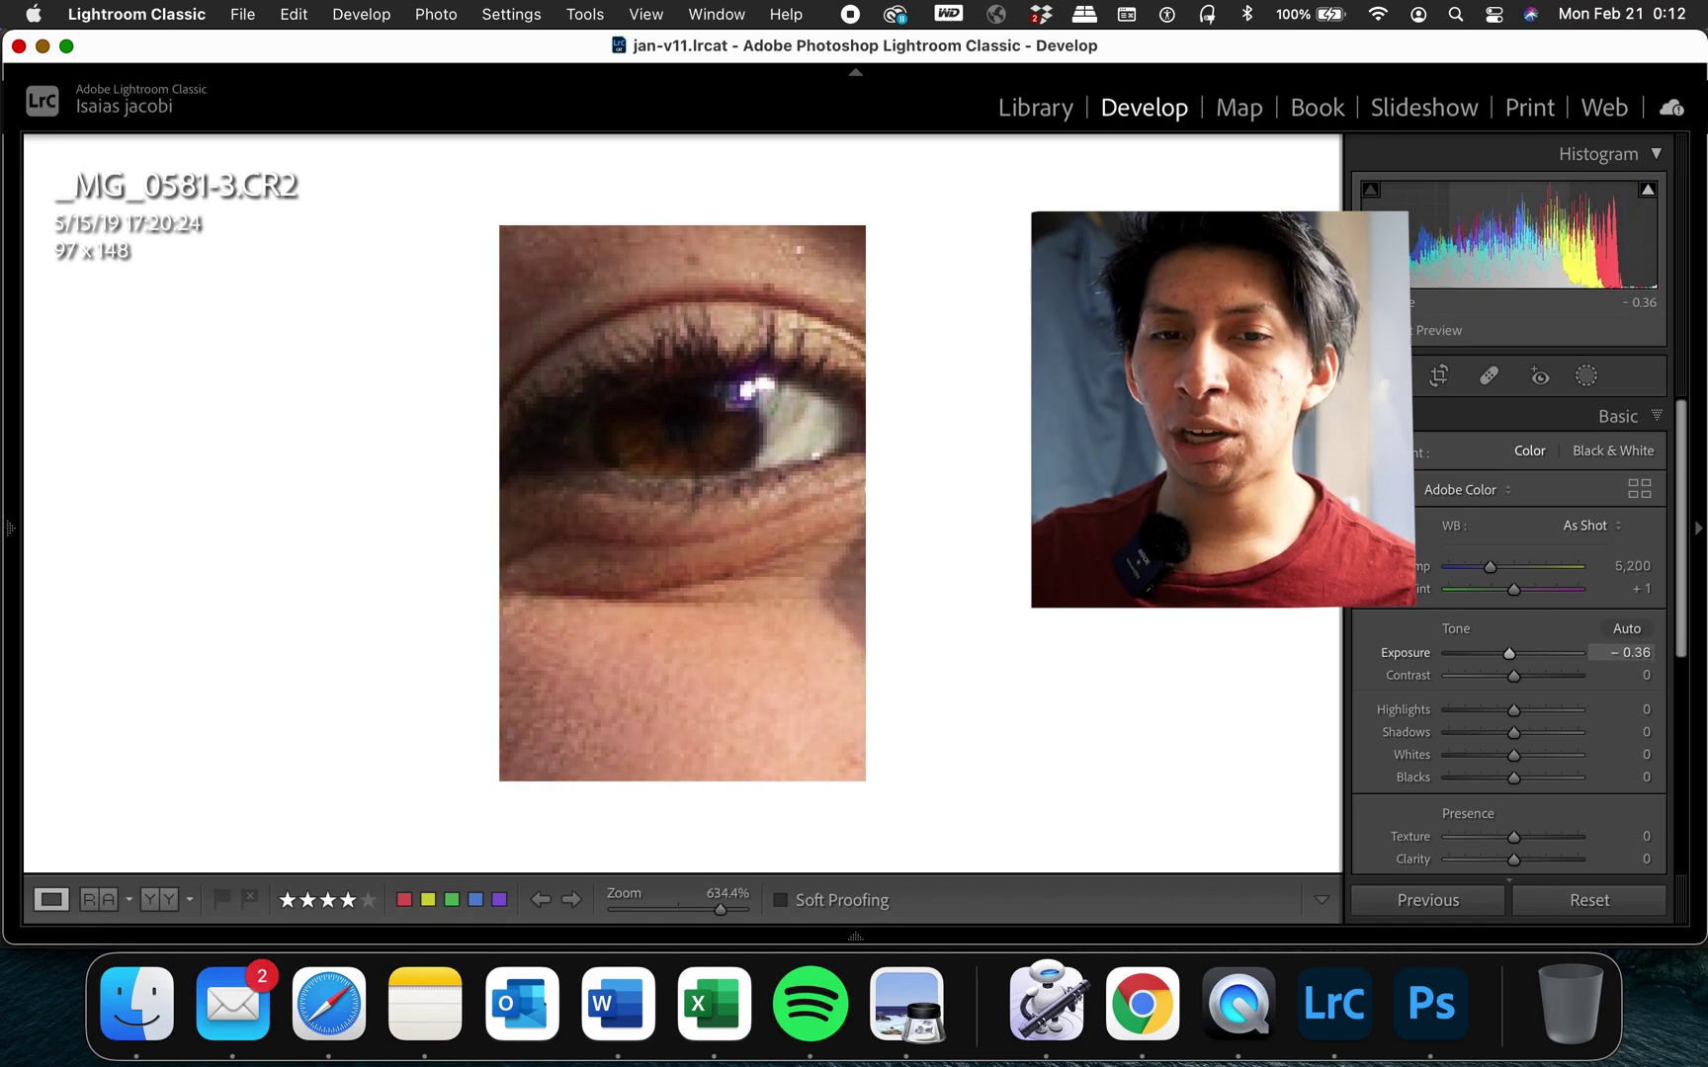
{"action": "key", "text": "super+z"}
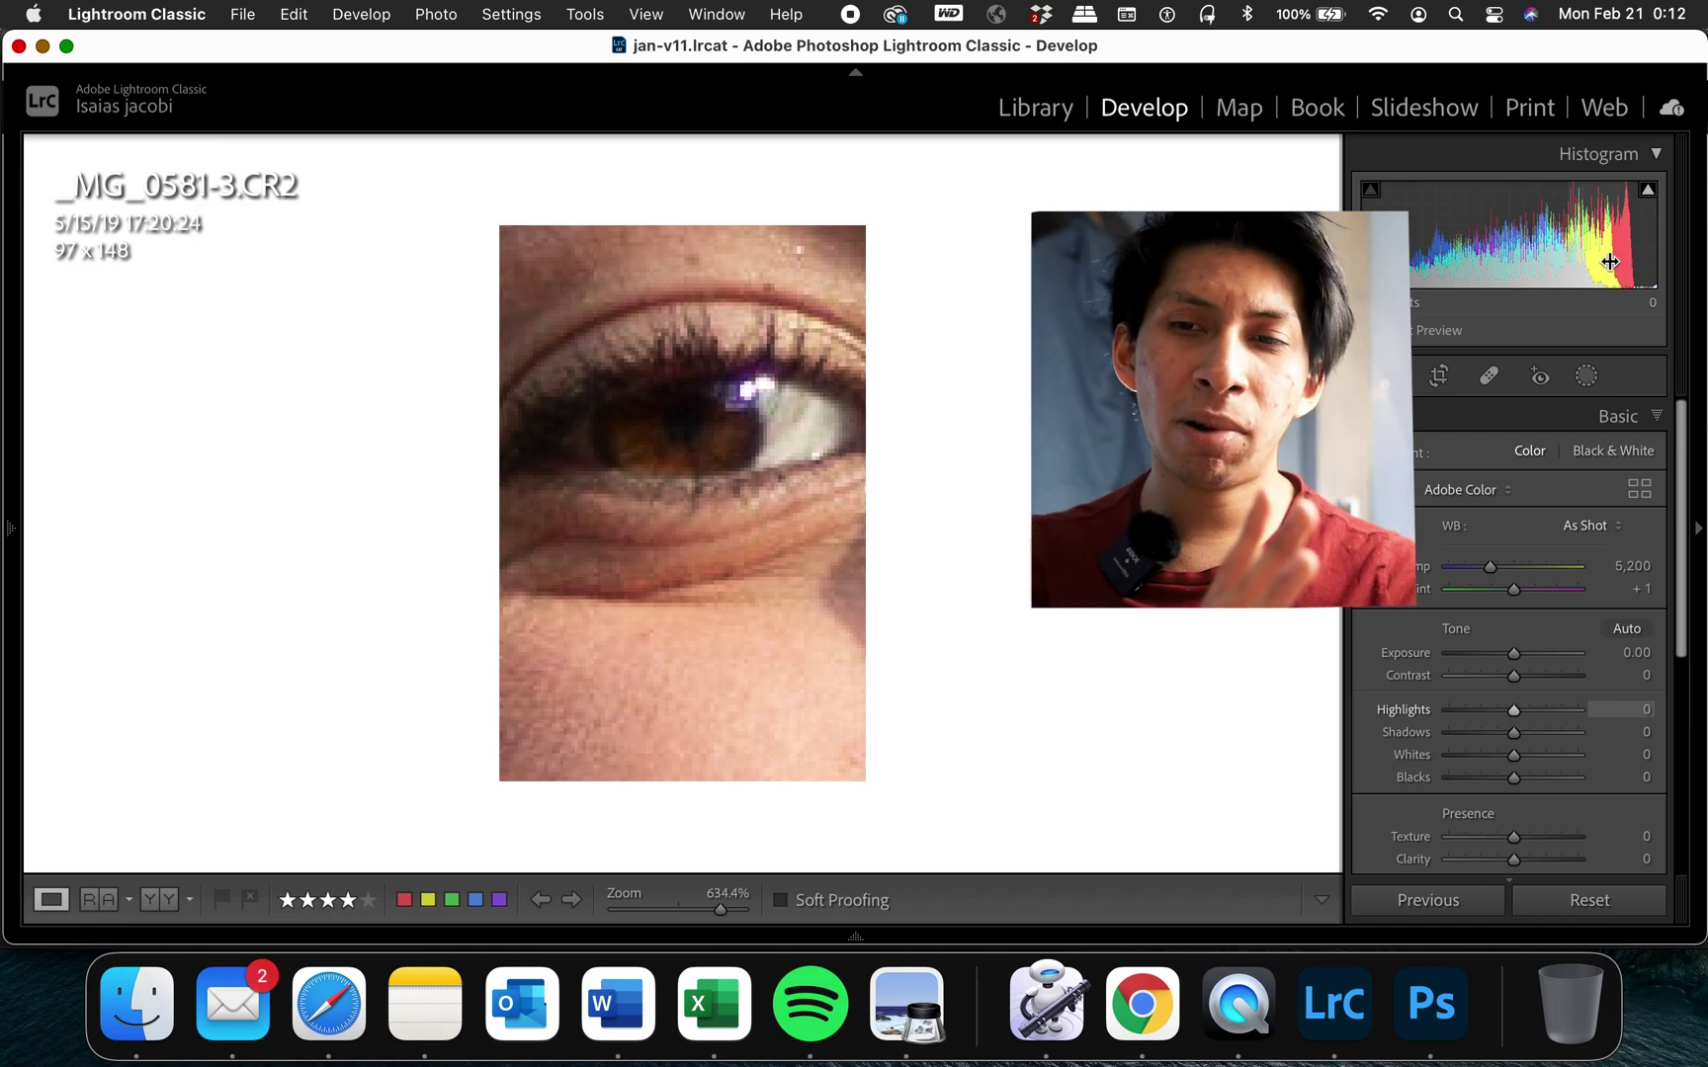
{"action": "left_click_drag", "start_coordinate": [1599, 263], "coordinate": [1645, 263]}
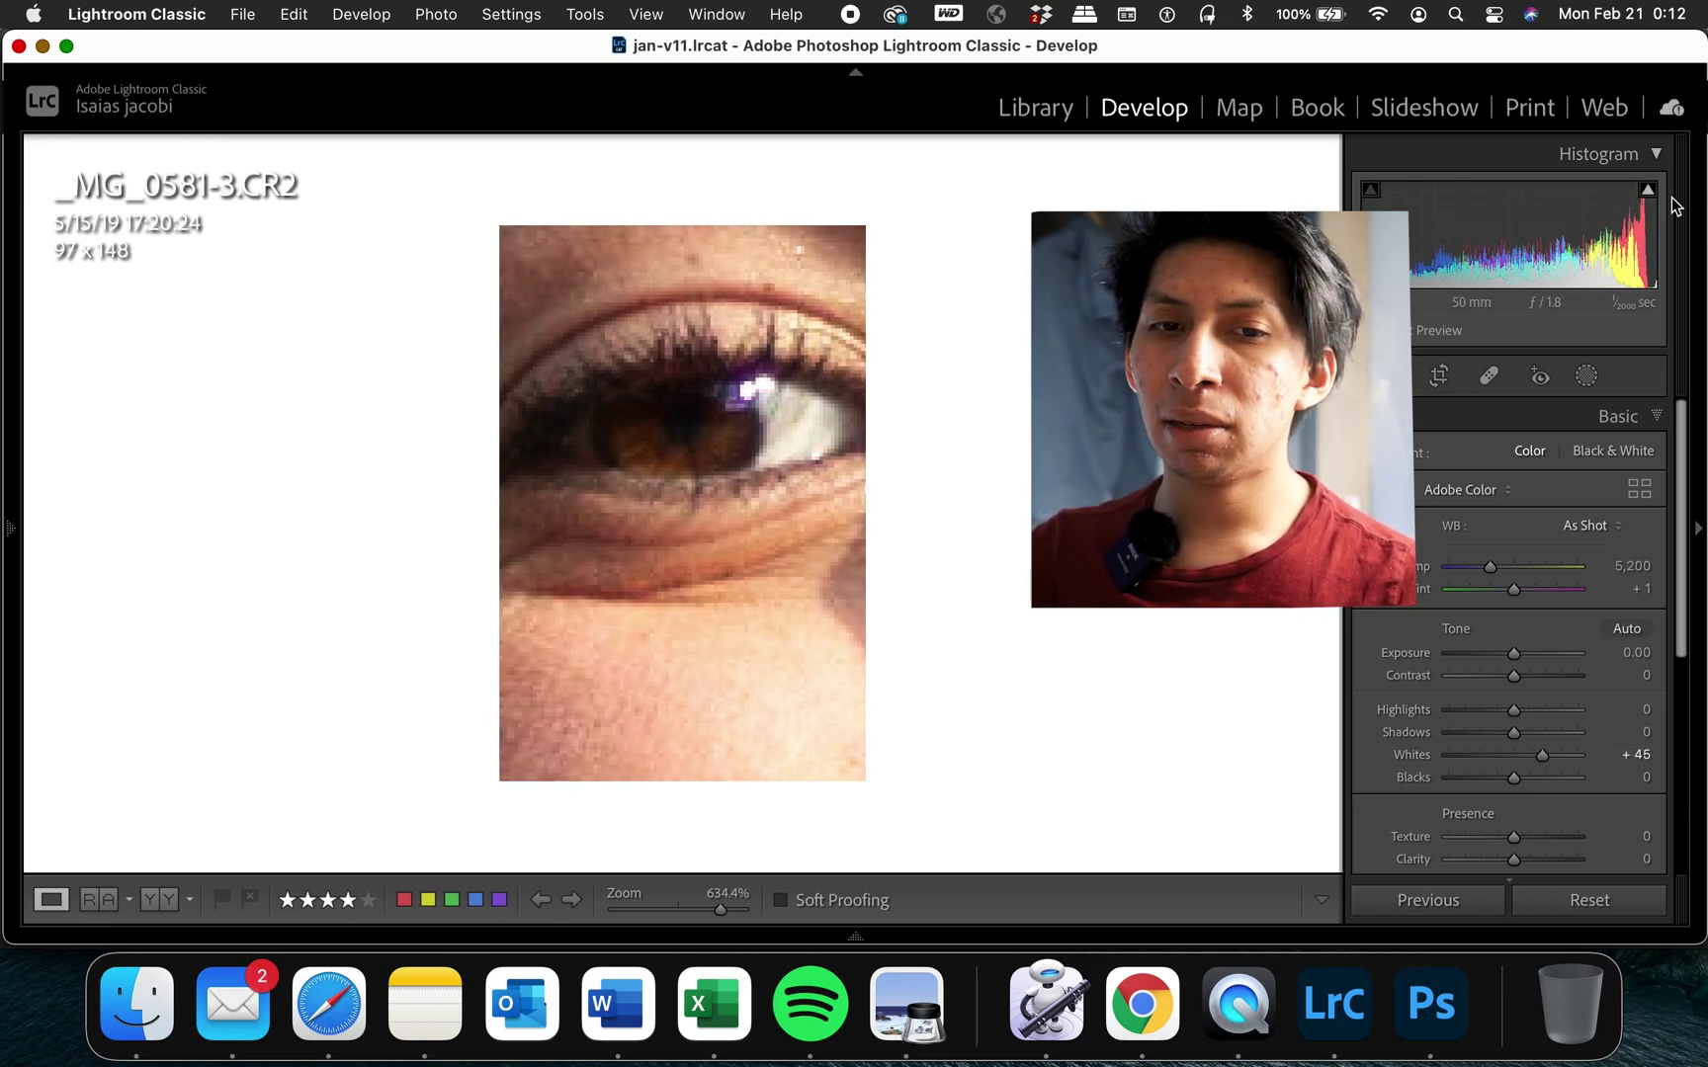
{"action": "left_click_drag", "start_coordinate": [1535, 246], "coordinate": [1568, 247]}
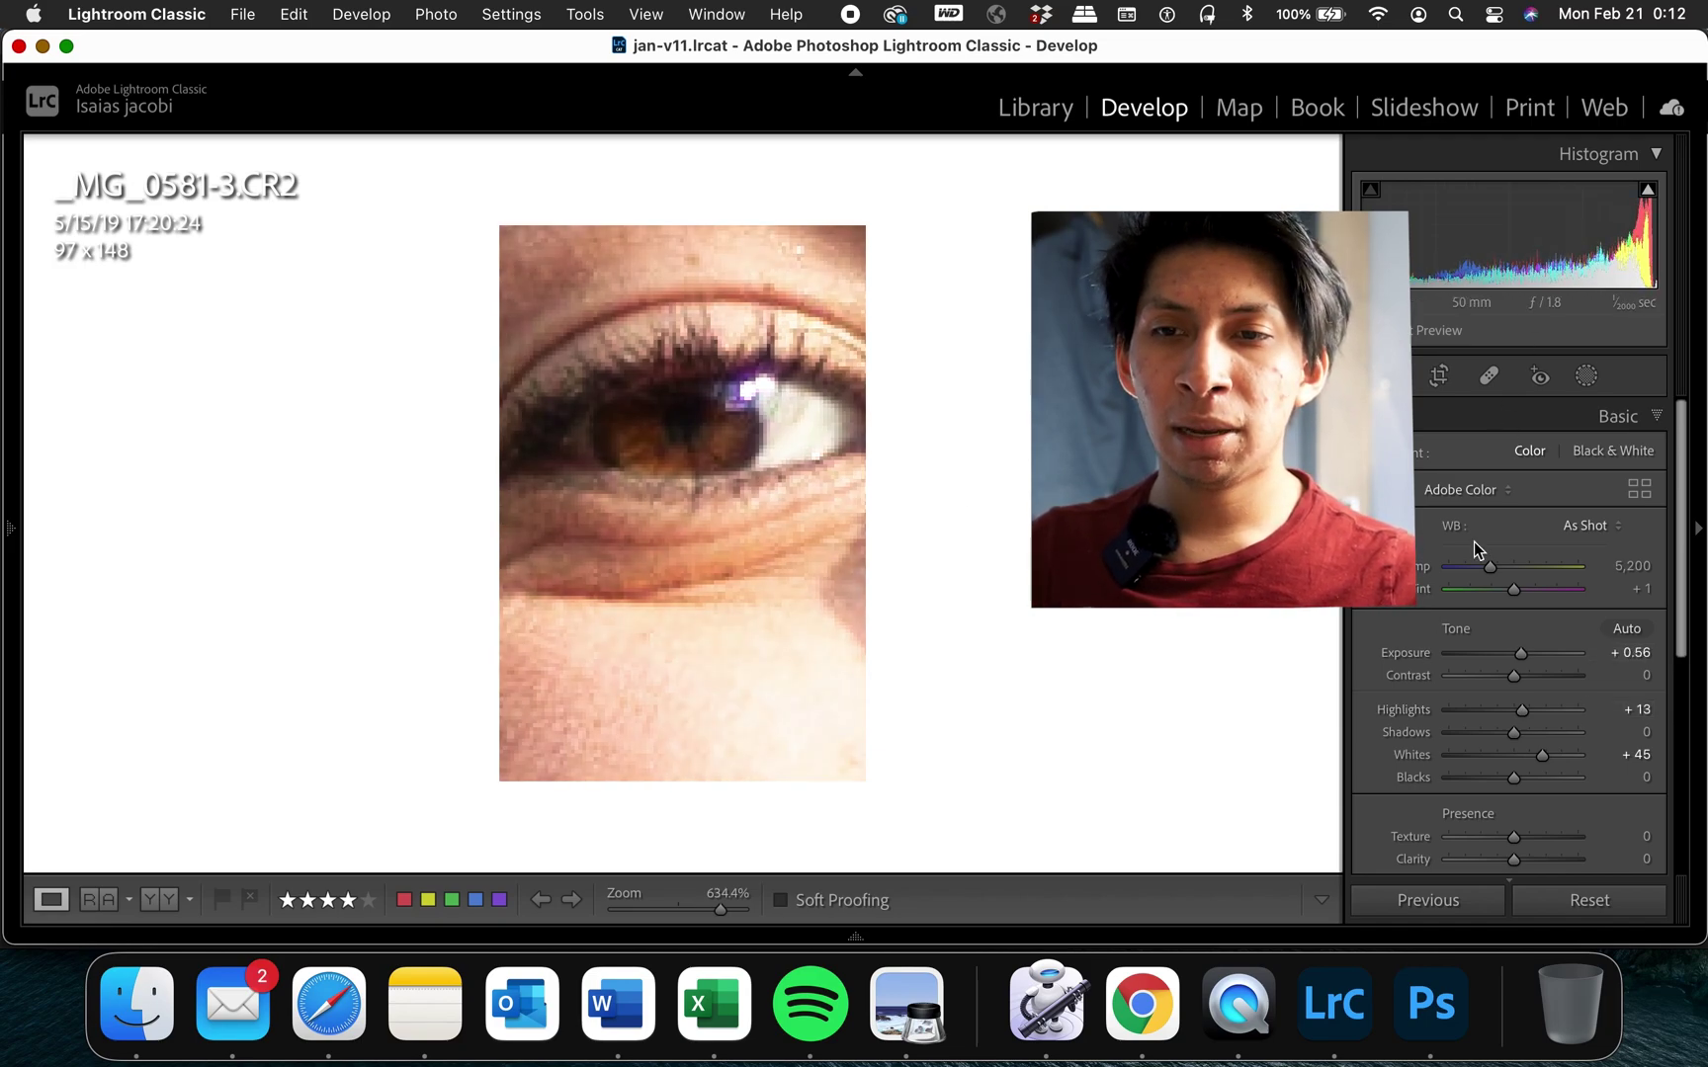
- Restore the Original crop aspect for the full image and reset all tone adjustments to zero
{"action": "left_click", "coordinate": [1438, 376]}
{"action": "left_click", "coordinate": [1608, 457]}
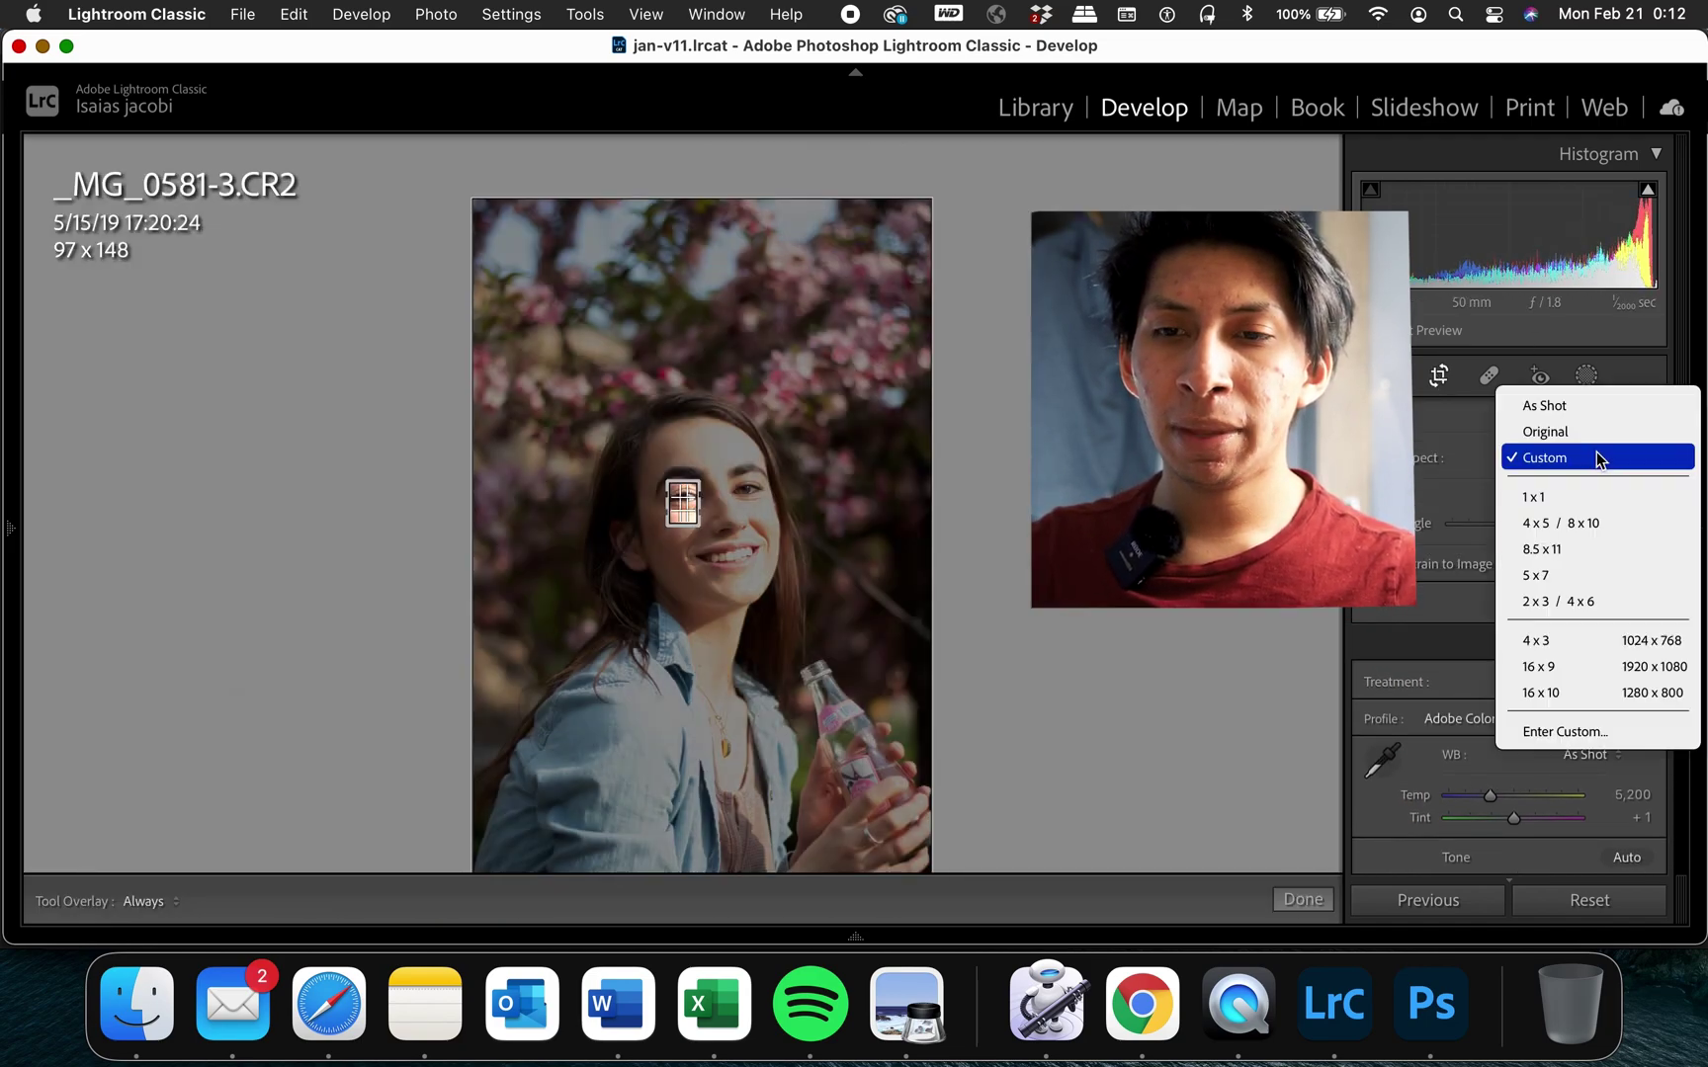
{"action": "left_click", "coordinate": [1561, 429]}
{"action": "key", "text": "Return"}
{"action": "left_click", "coordinate": [650, 625]}
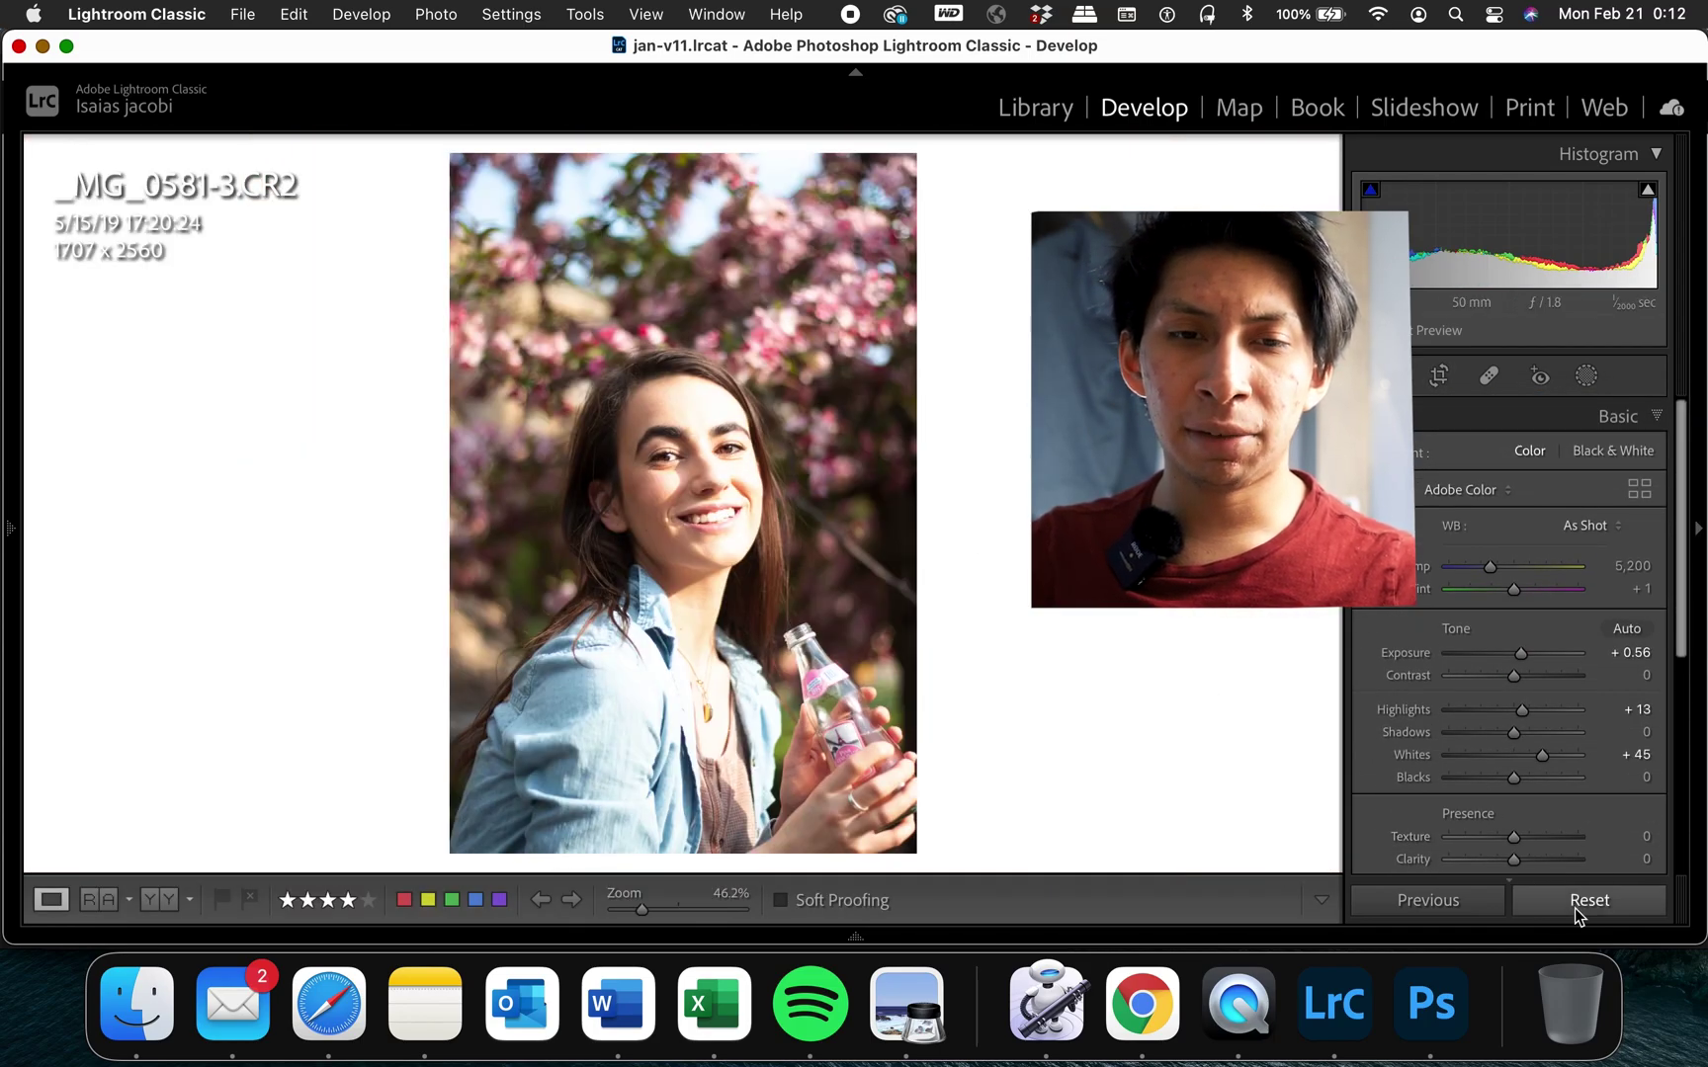
{"action": "left_click", "coordinate": [1574, 908]}
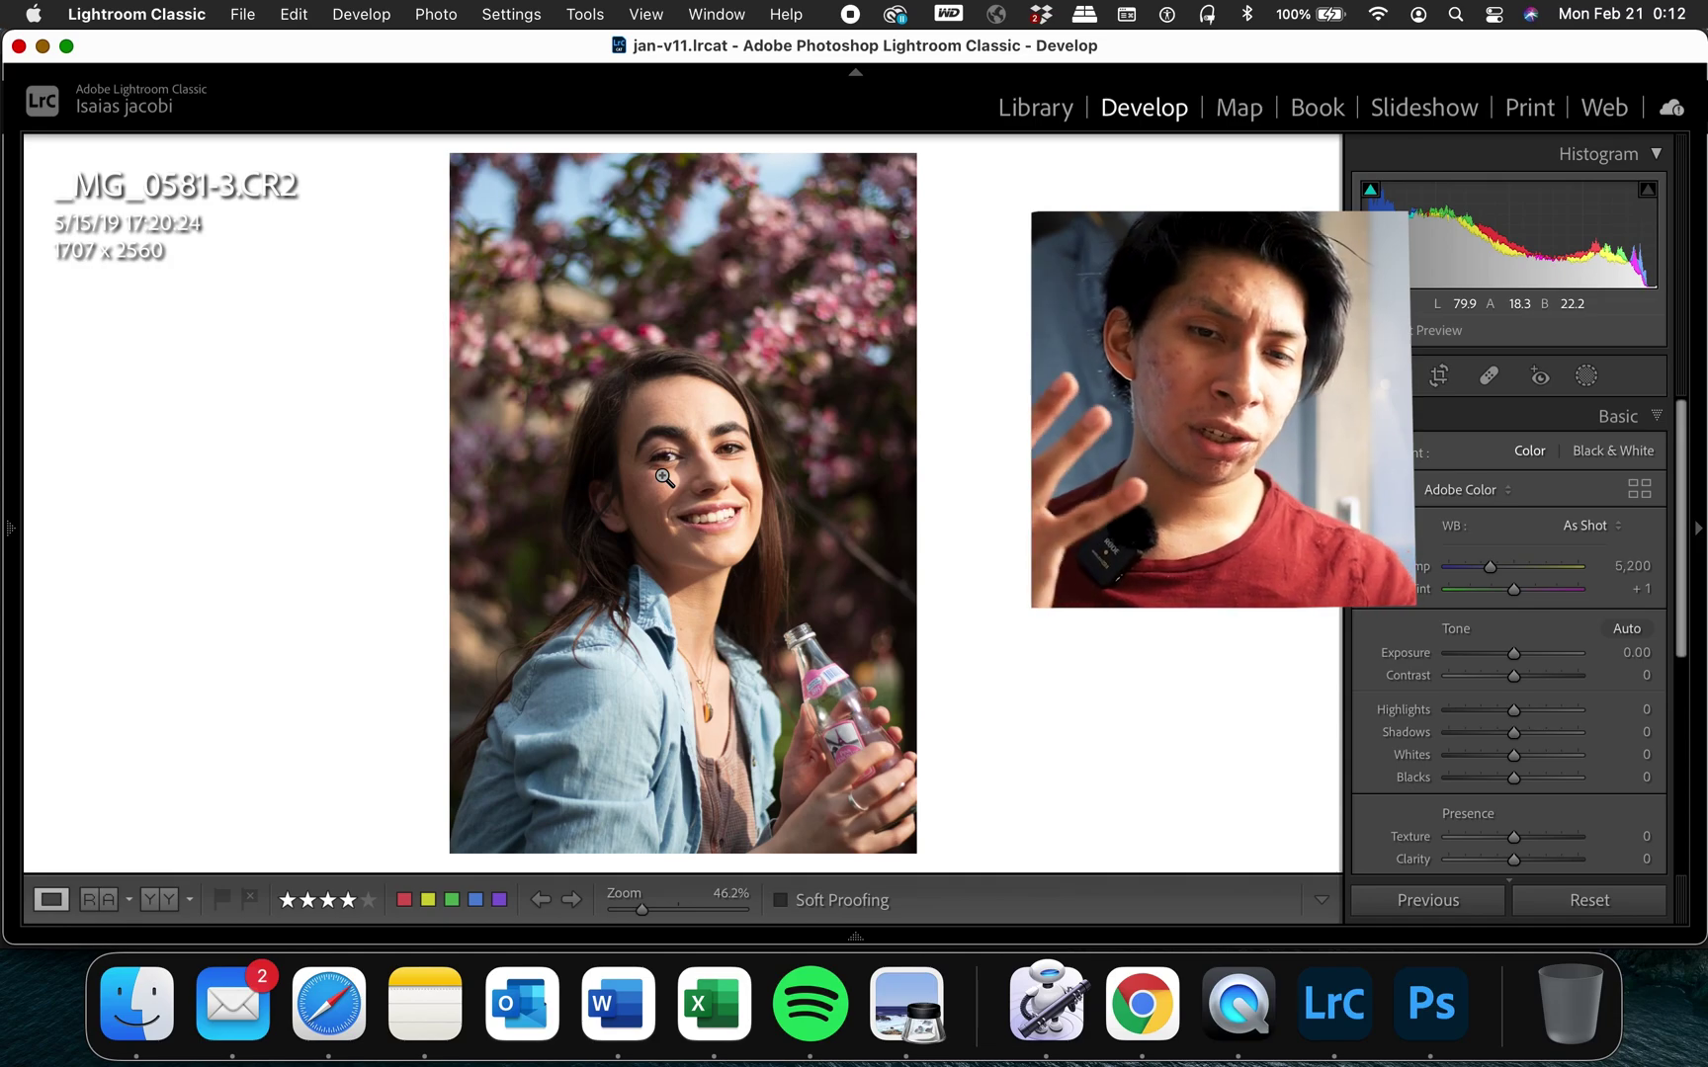
- Zoom in and recenter the view close on the eye
{"action": "left_click", "coordinate": [663, 477]}
{"action": "left_click_drag", "start_coordinate": [643, 908], "coordinate": [718, 911]}
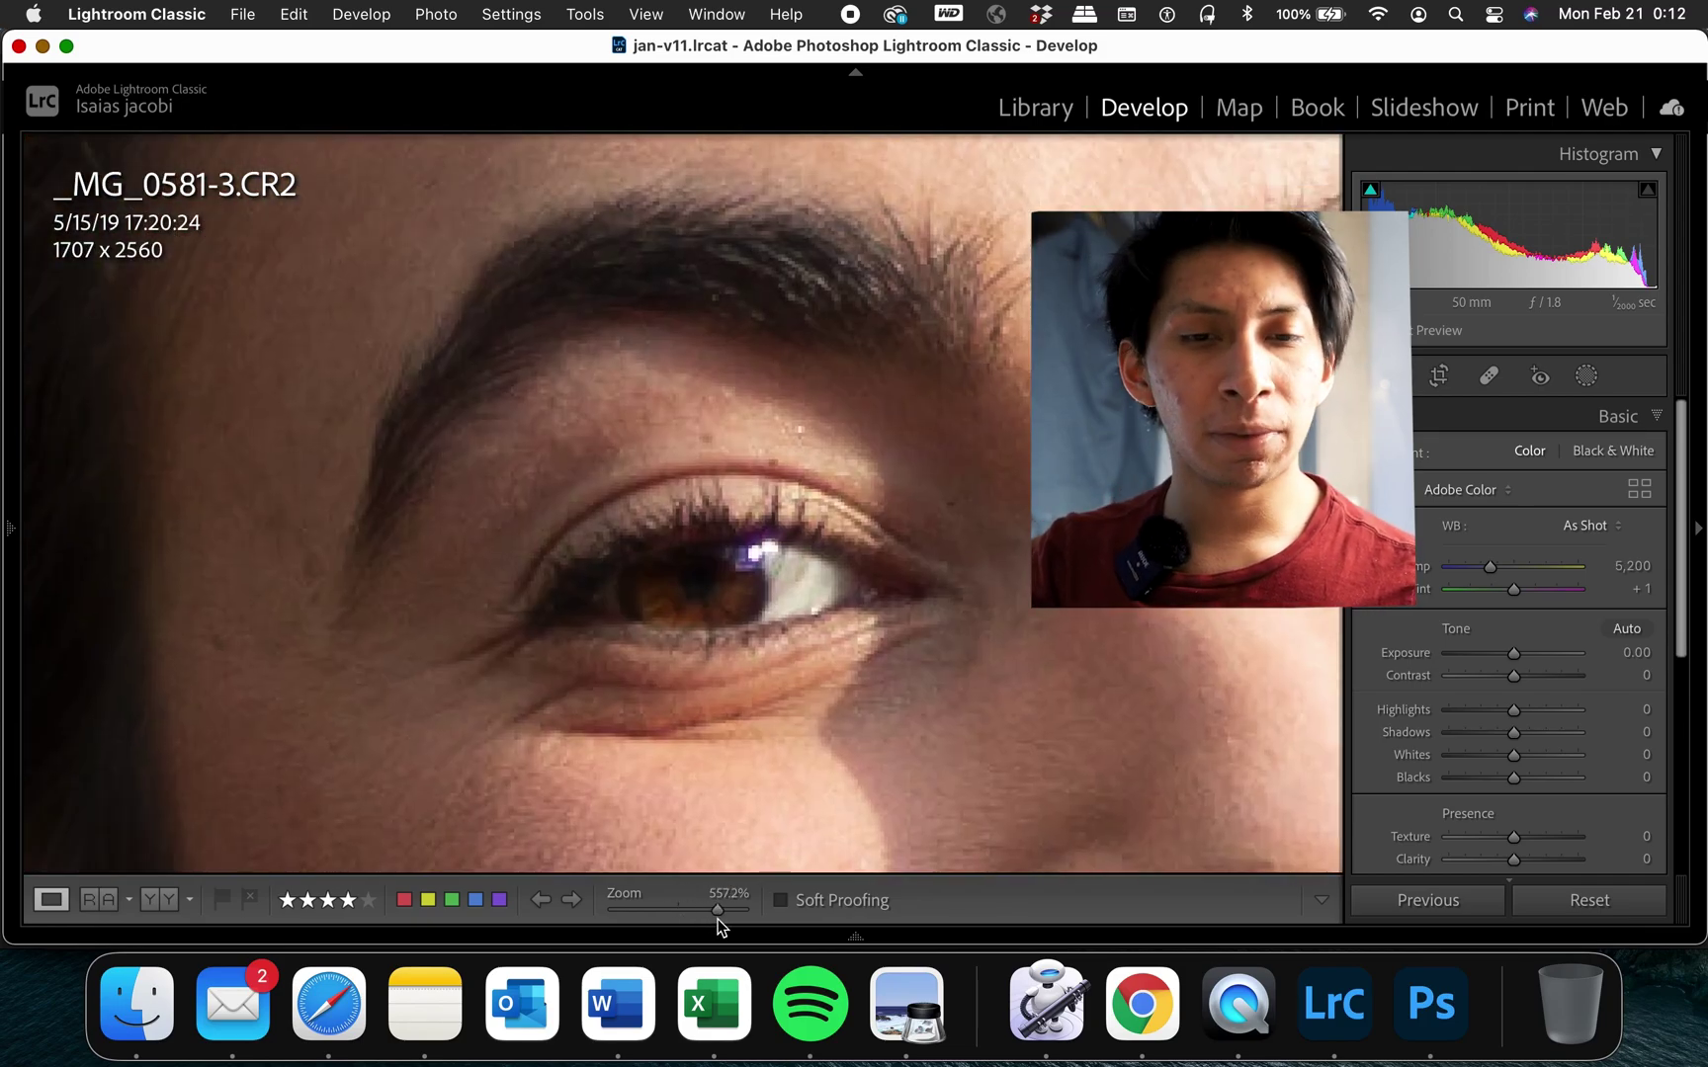
{"action": "left_click_drag", "start_coordinate": [744, 579], "coordinate": [813, 453]}
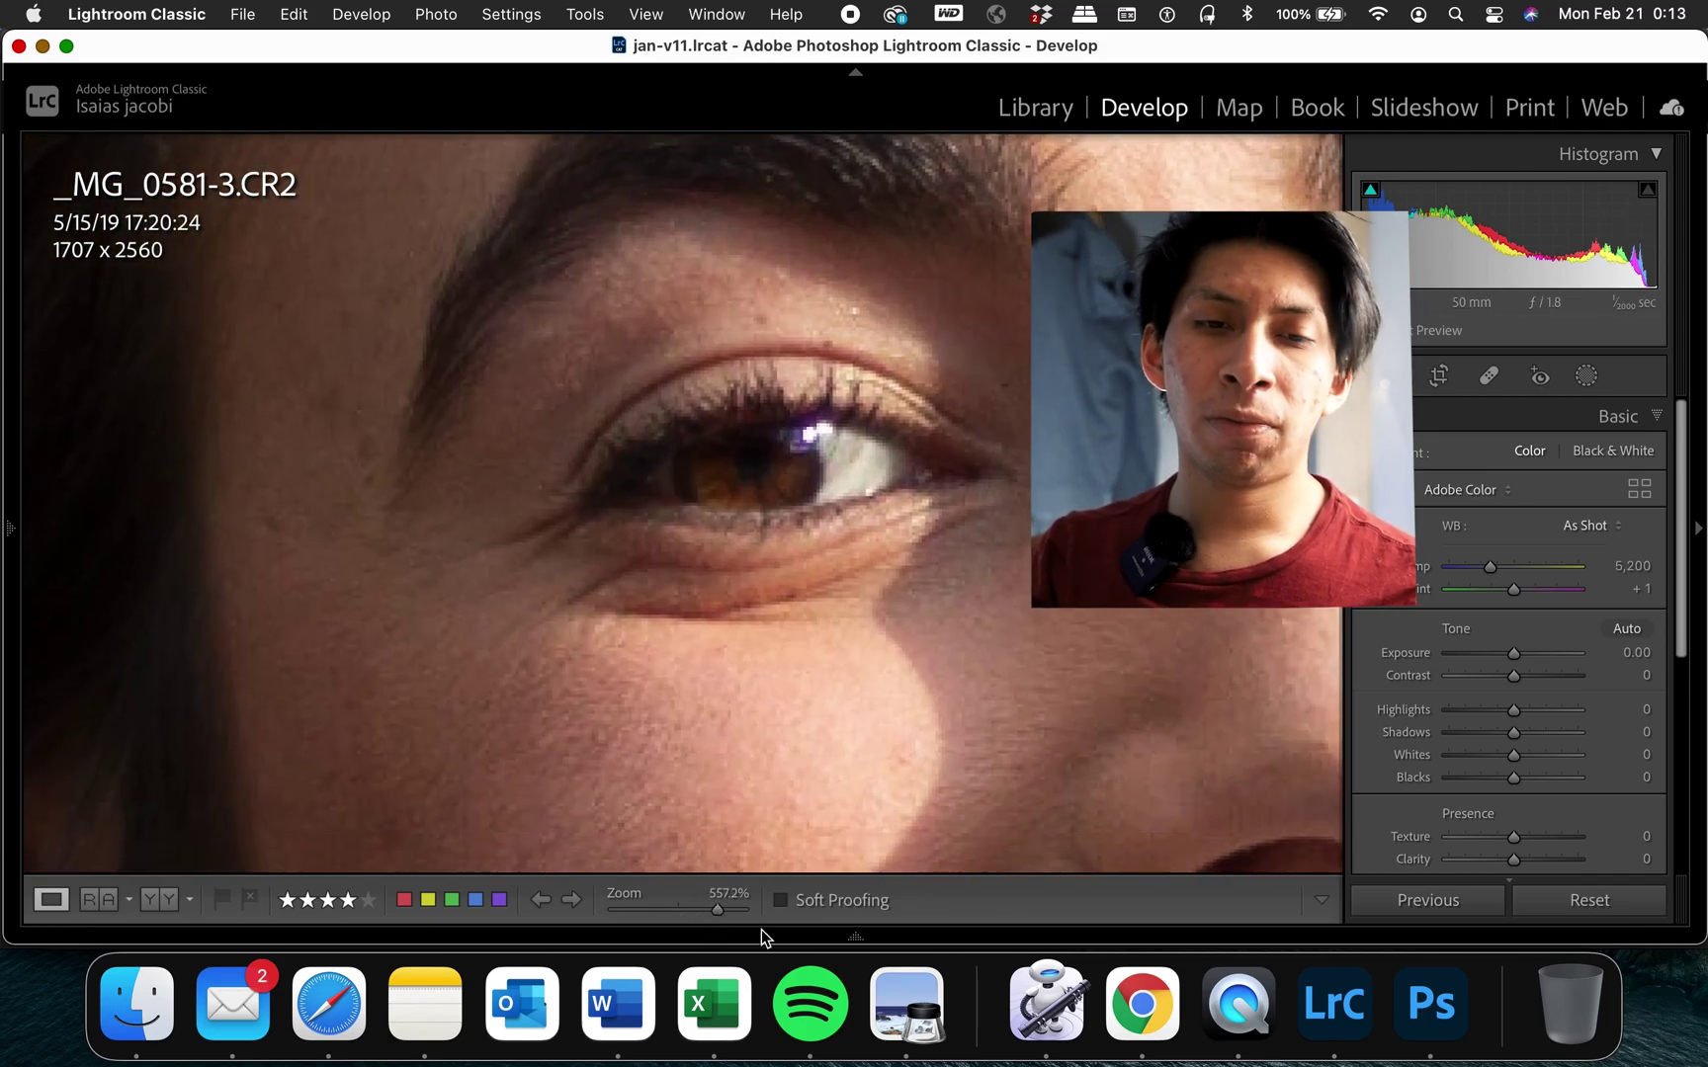
{"action": "left_click_drag", "start_coordinate": [713, 912], "coordinate": [719, 912]}
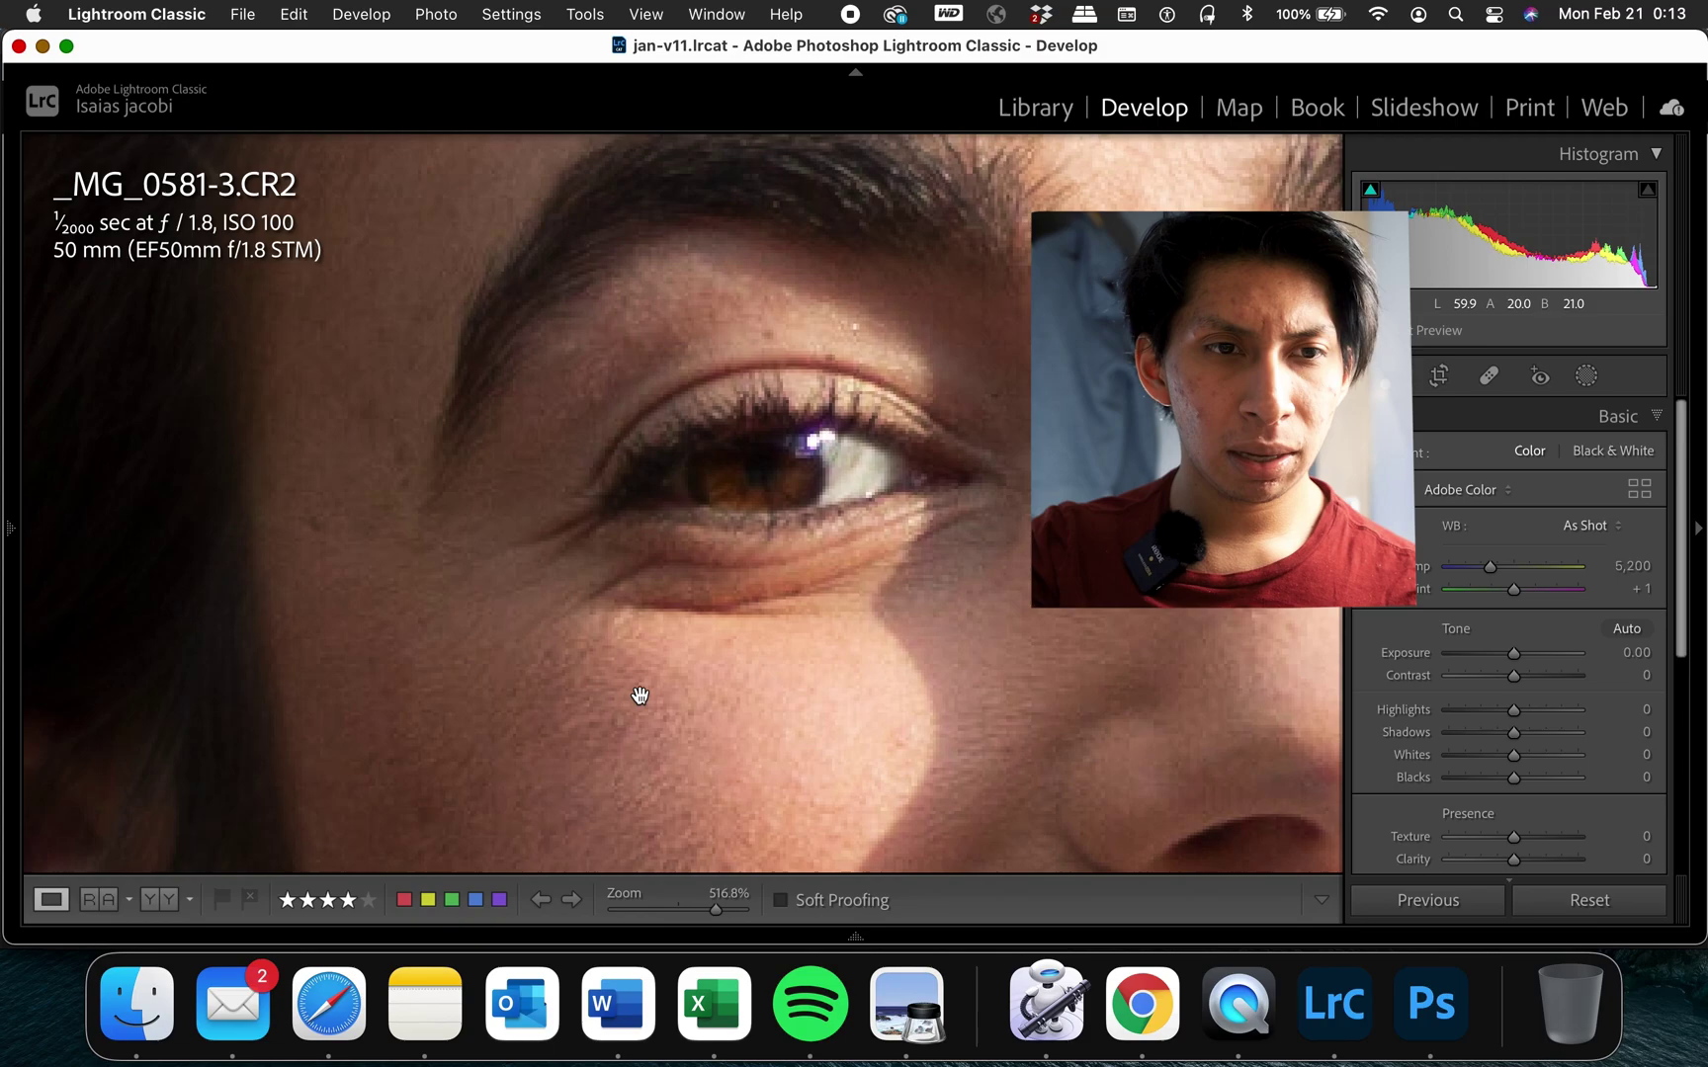
{"action": "left_click_drag", "start_coordinate": [640, 695], "coordinate": [820, 519]}
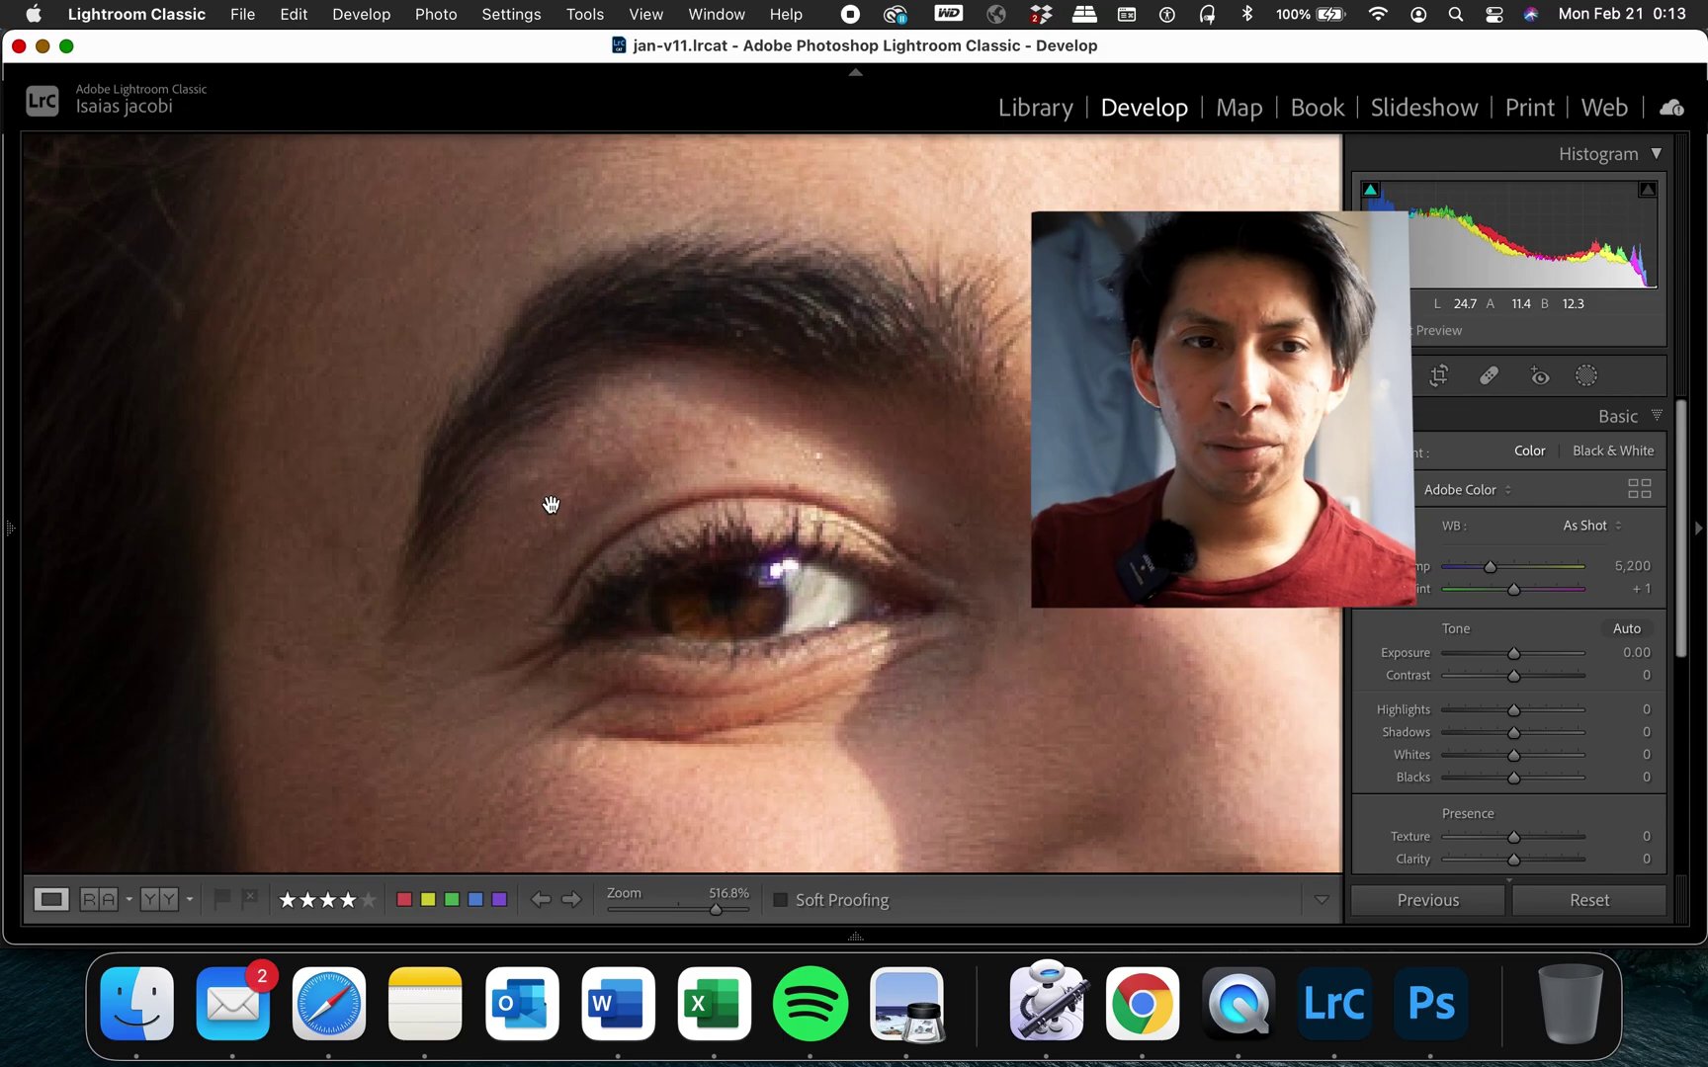
- Bring up Masking and check the Lightroom version information
{"action": "left_click", "coordinate": [1585, 376]}
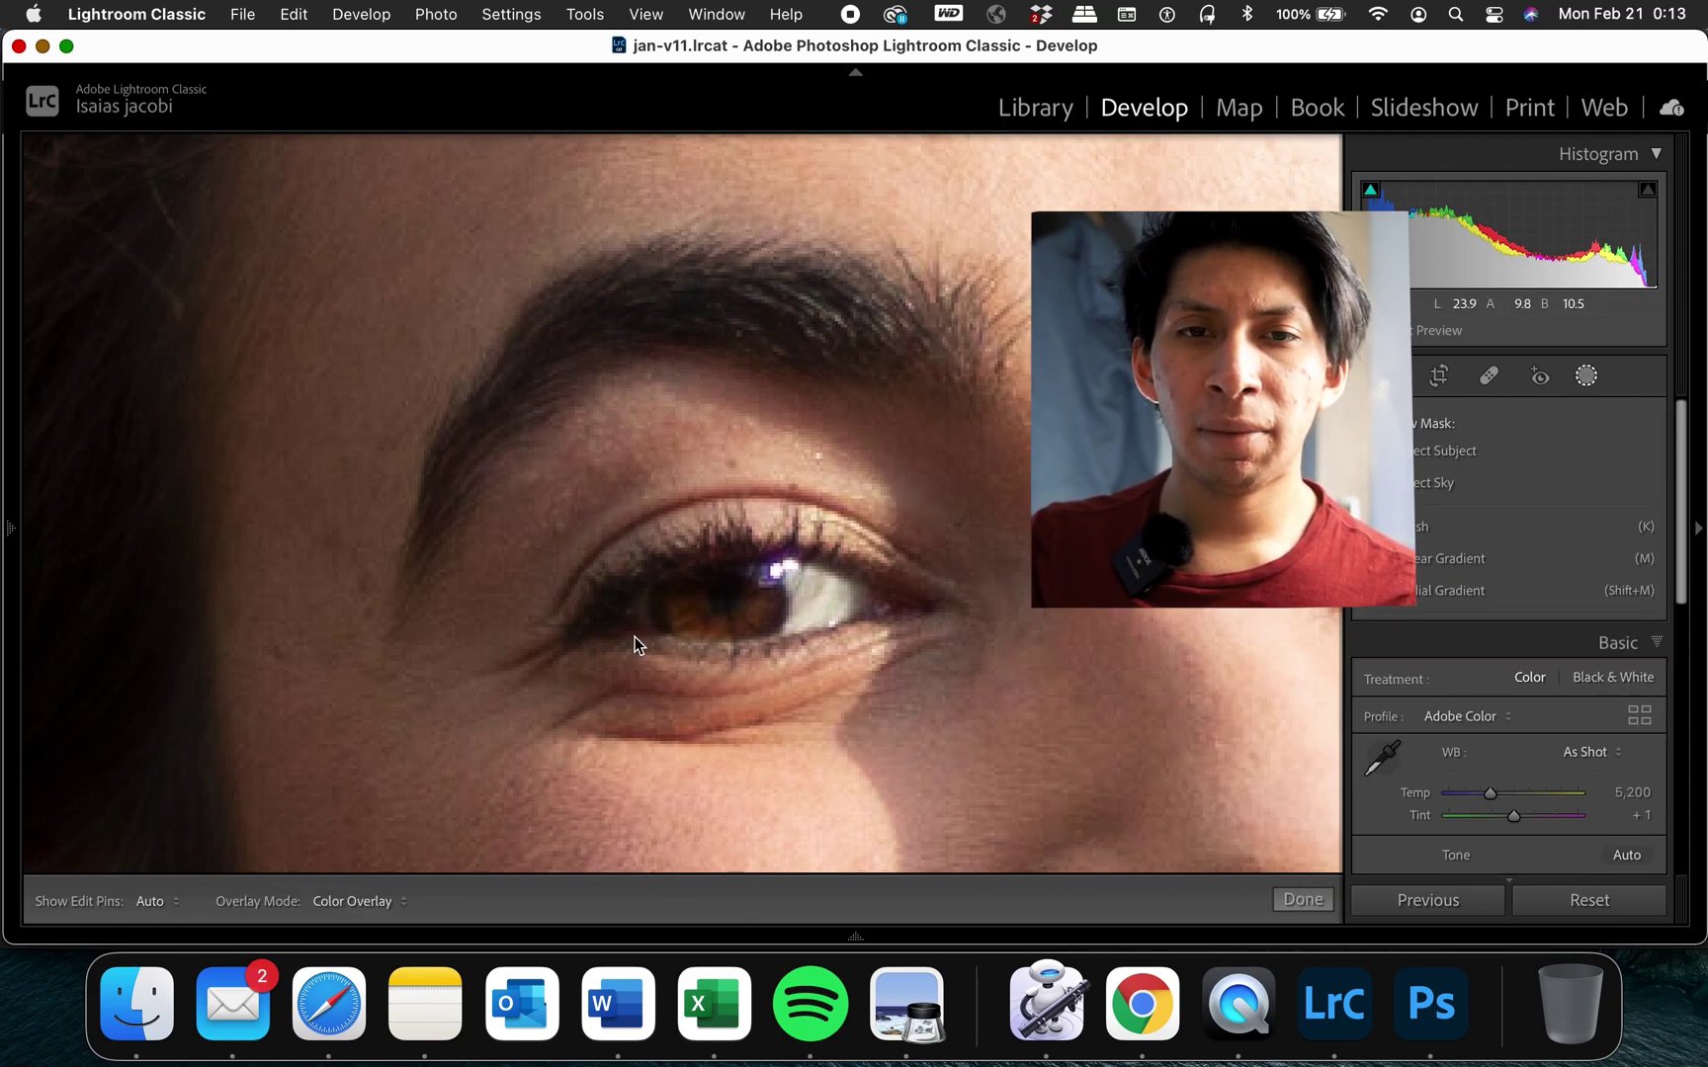
{"action": "left_click", "coordinate": [135, 13]}
{"action": "left_click", "coordinate": [139, 50]}
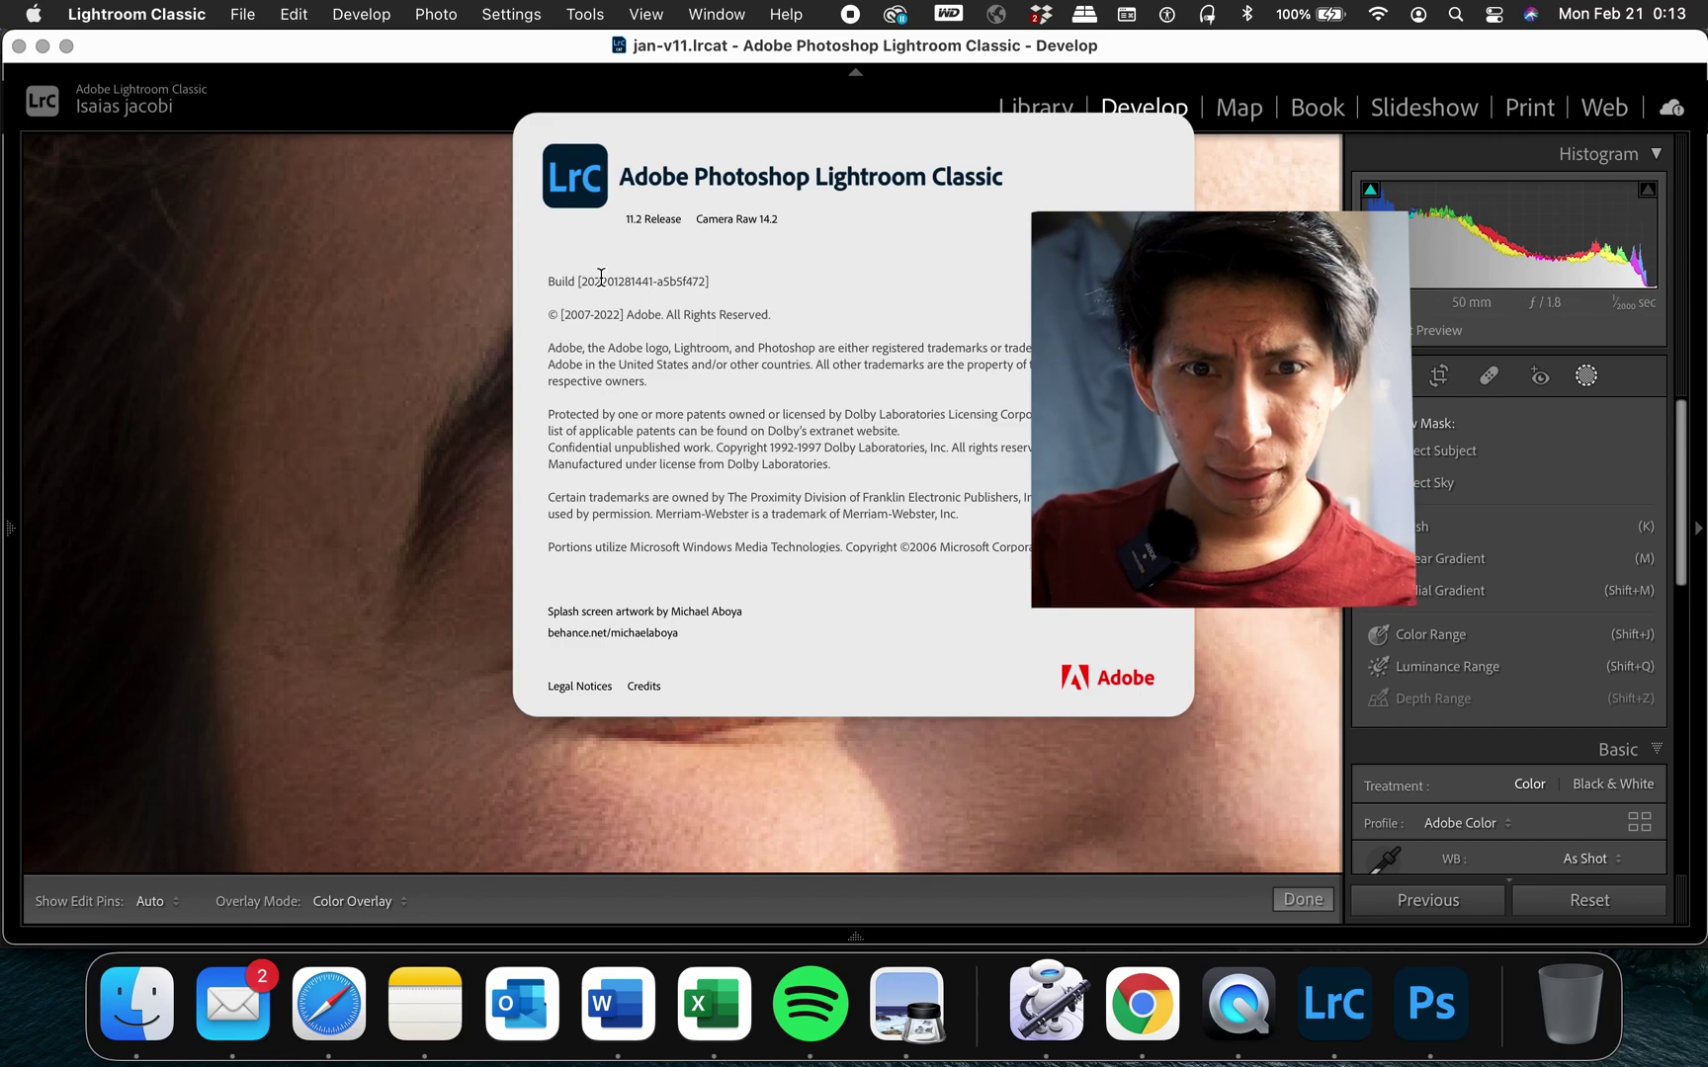
{"action": "left_click", "coordinate": [761, 739]}
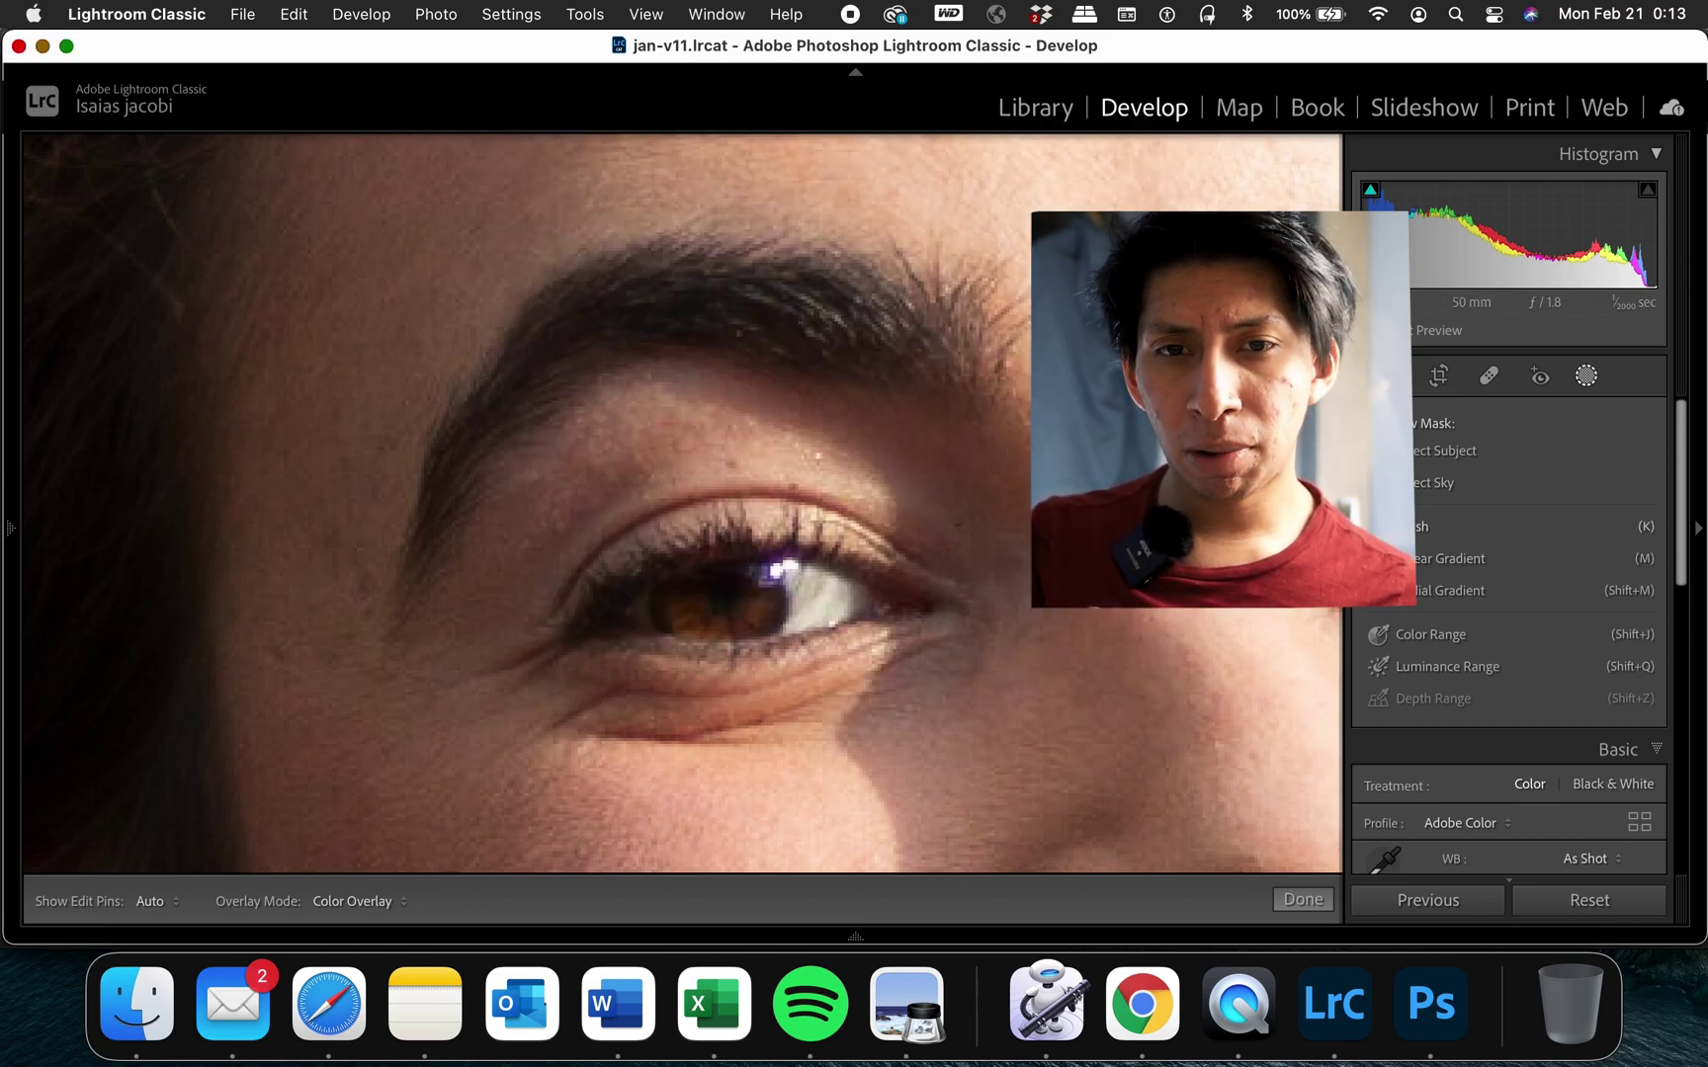
- Paint a brush mask over the iris, undo it, and paint a fresh brush mask over the iris
{"action": "key", "text": "k"}
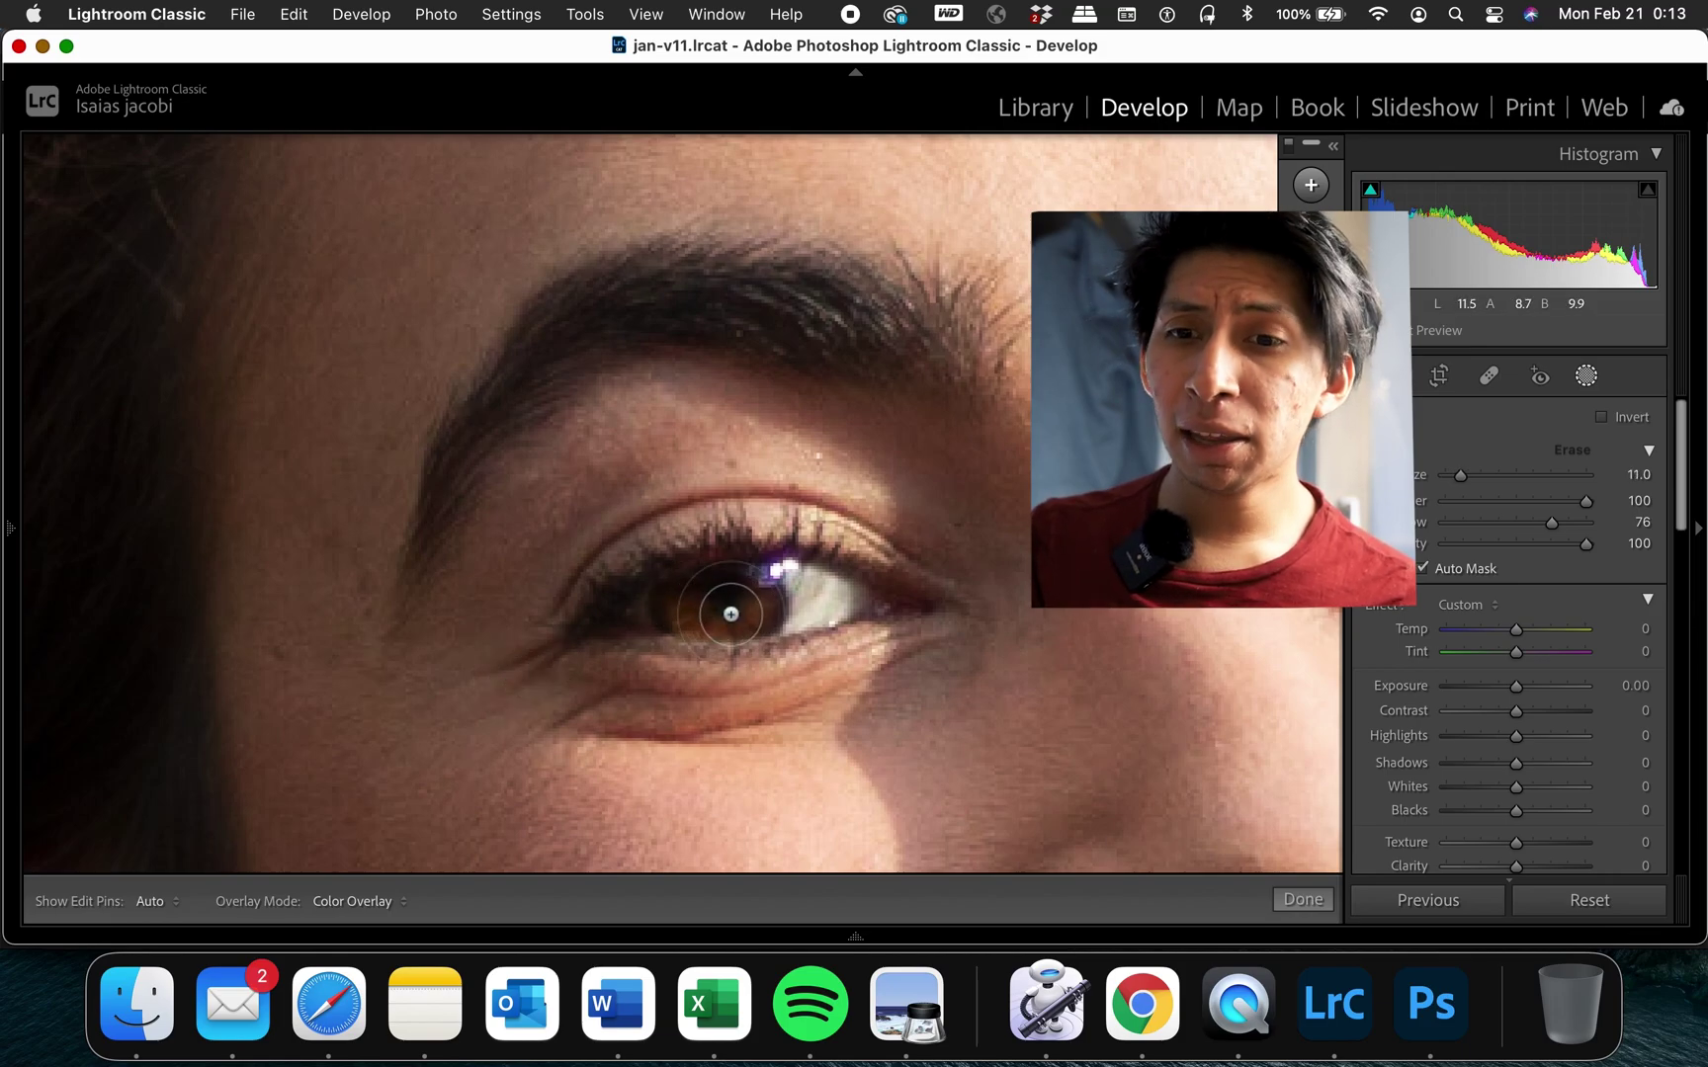
{"action": "left_click_drag", "start_coordinate": [663, 604], "coordinate": [847, 605]}
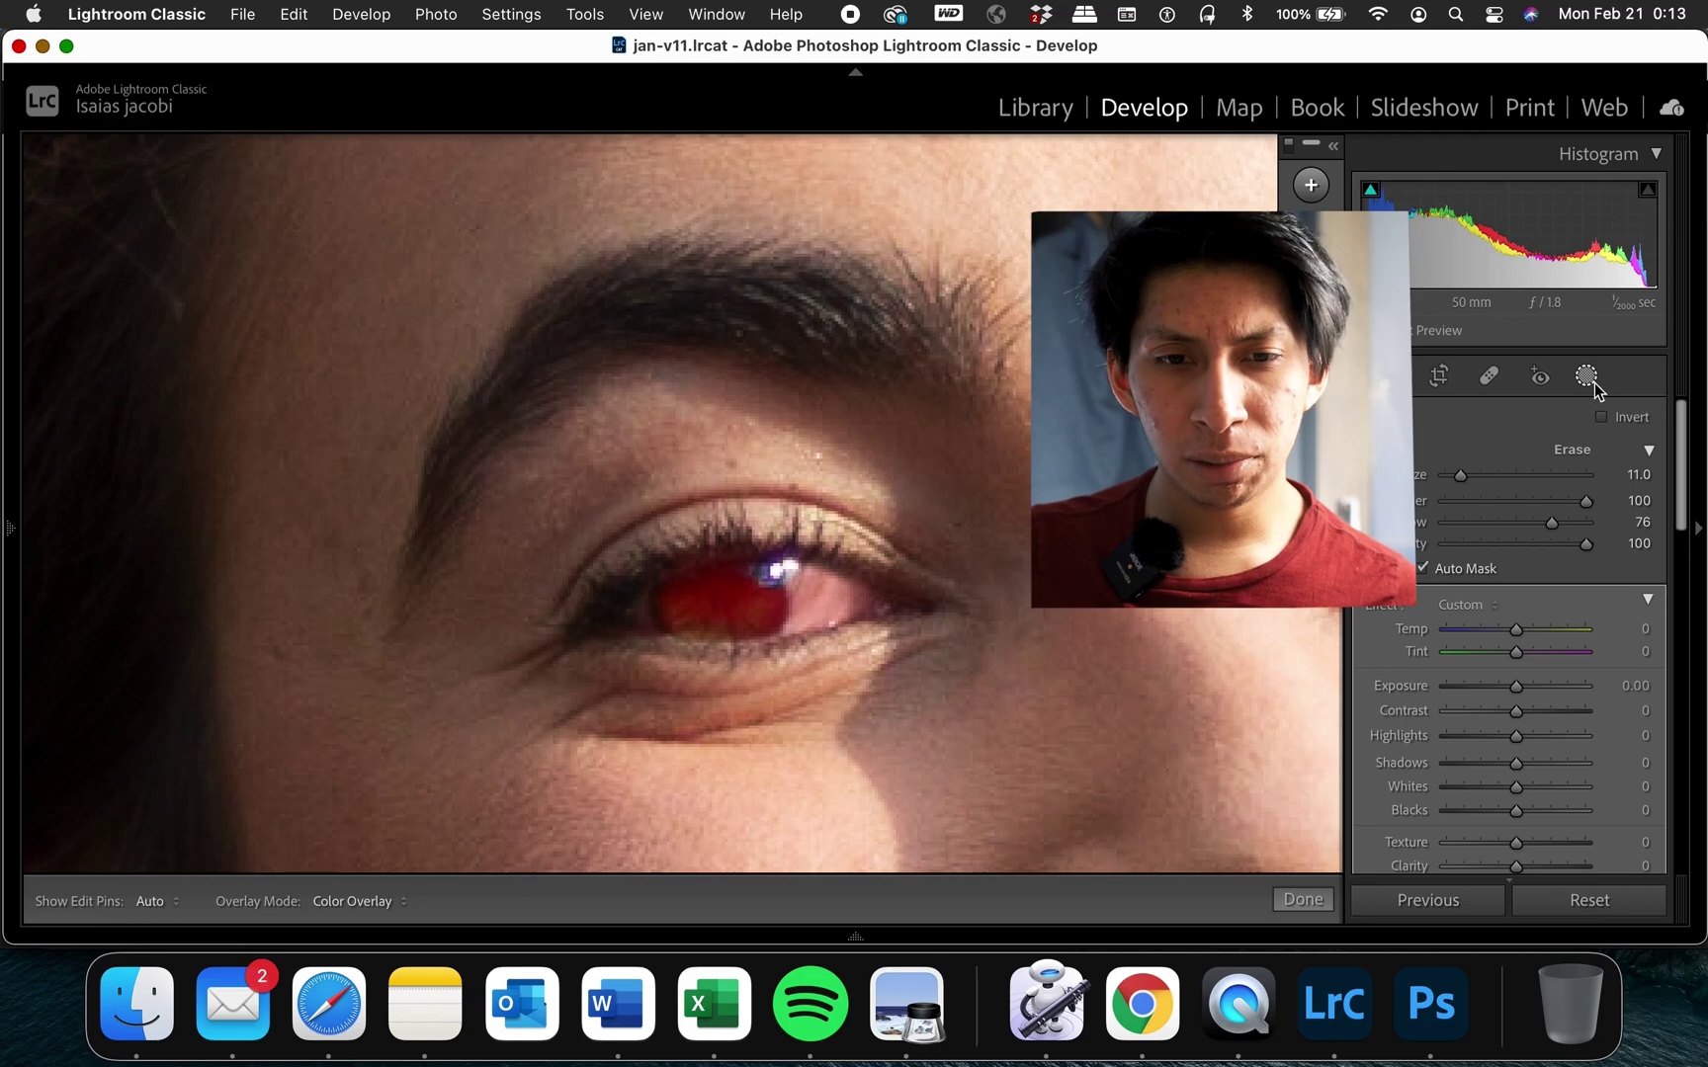
{"action": "key", "text": "super+z"}
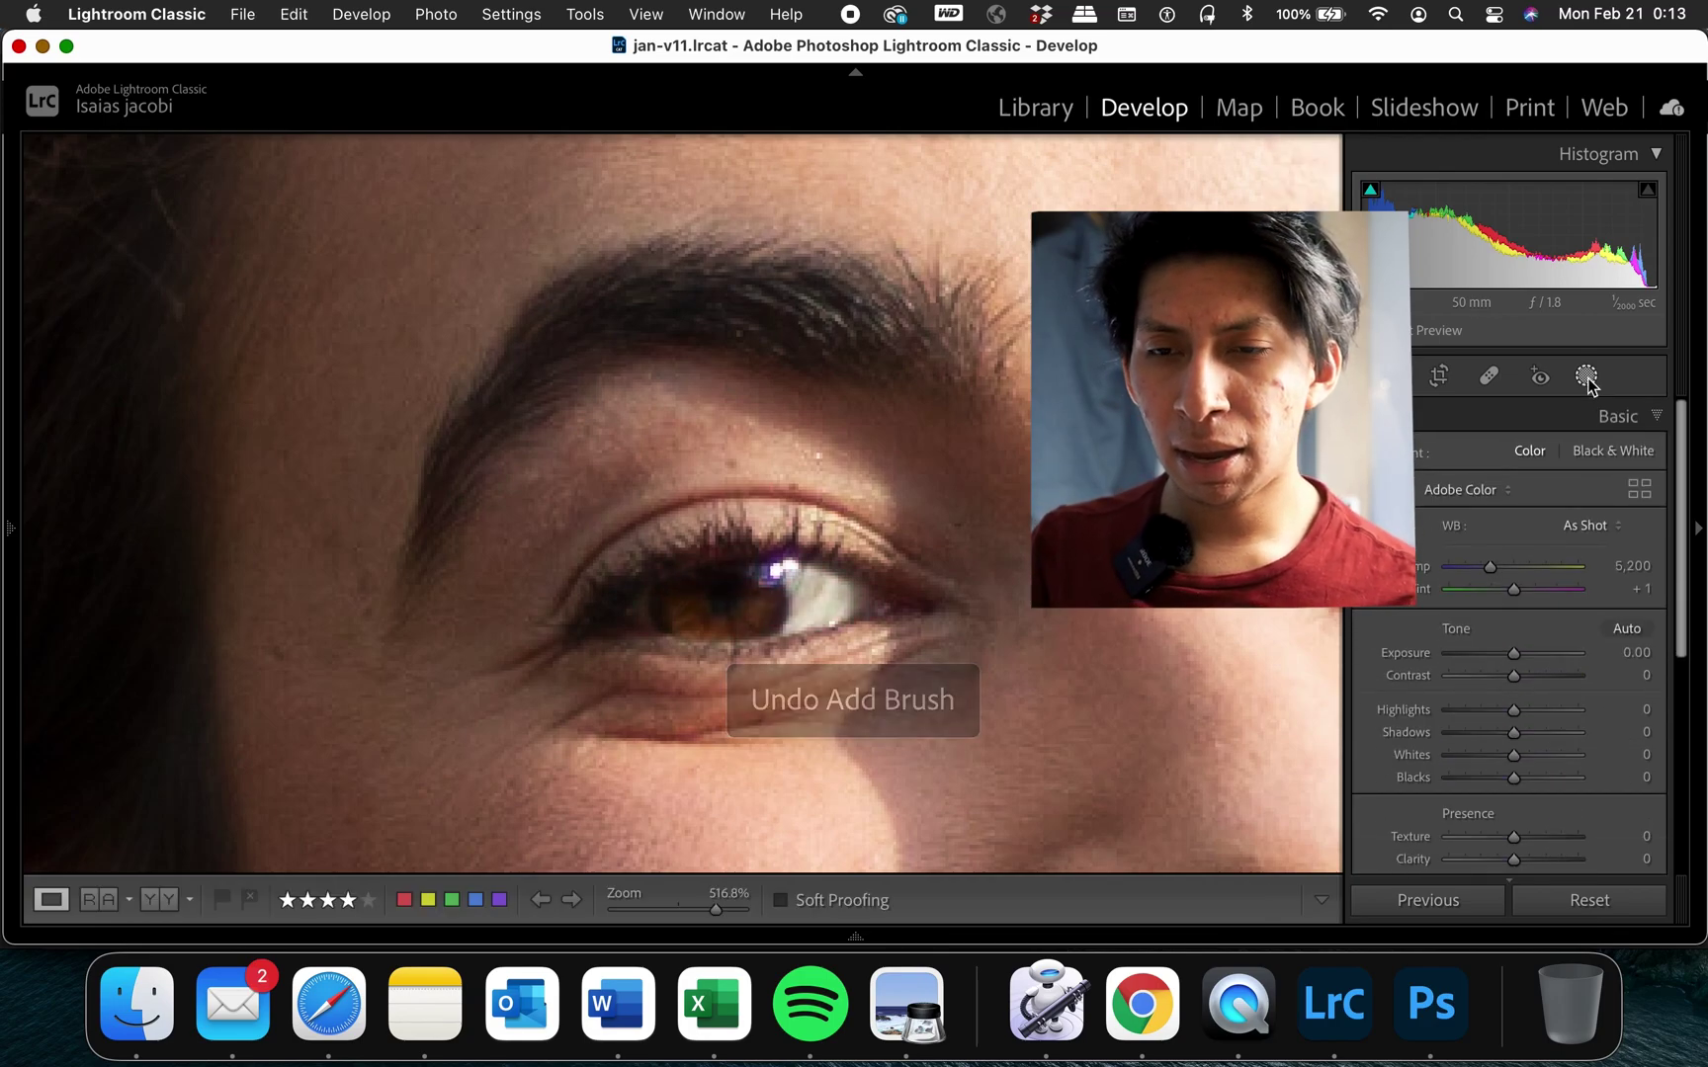
{"action": "left_click", "coordinate": [1588, 378]}
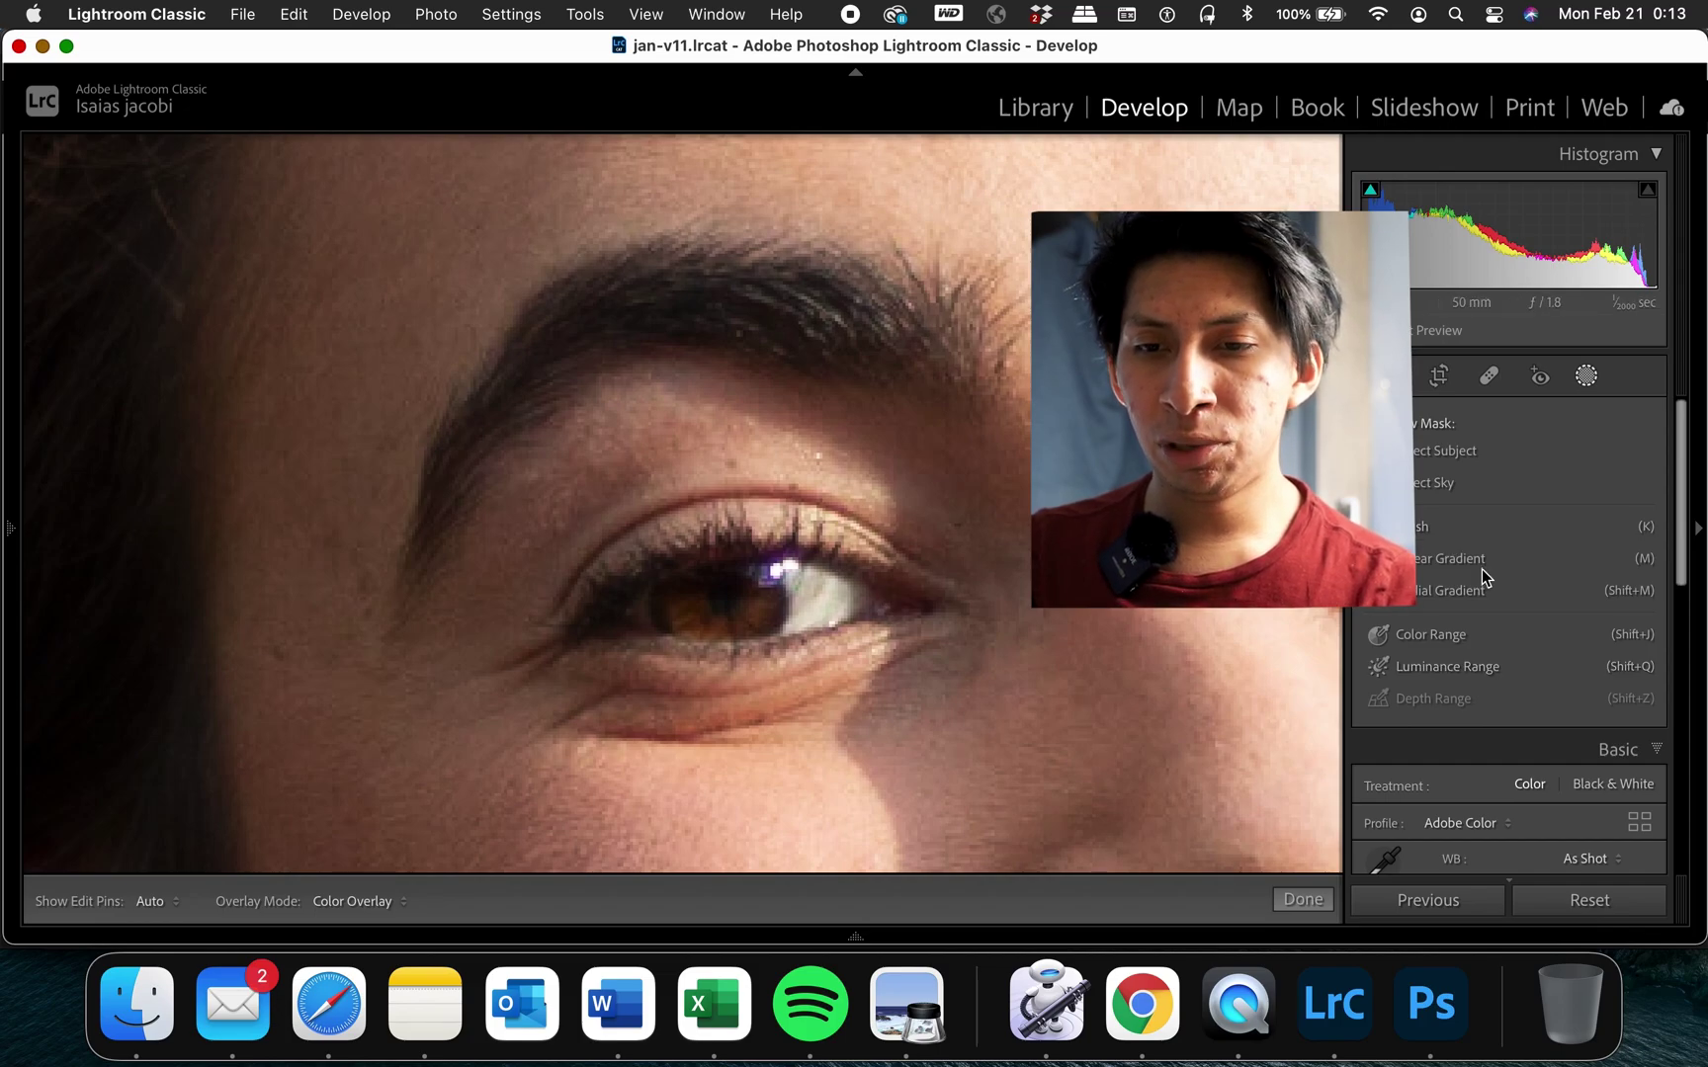
{"action": "left_click", "coordinate": [1422, 523]}
{"action": "mouse_move", "coordinate": [667, 614]}
{"action": "left_mouse_down"}
{"action": "mouse_move", "coordinate": [744, 603]}
{"action": "mouse_move", "coordinate": [689, 613]}
{"action": "left_mouse_up"}
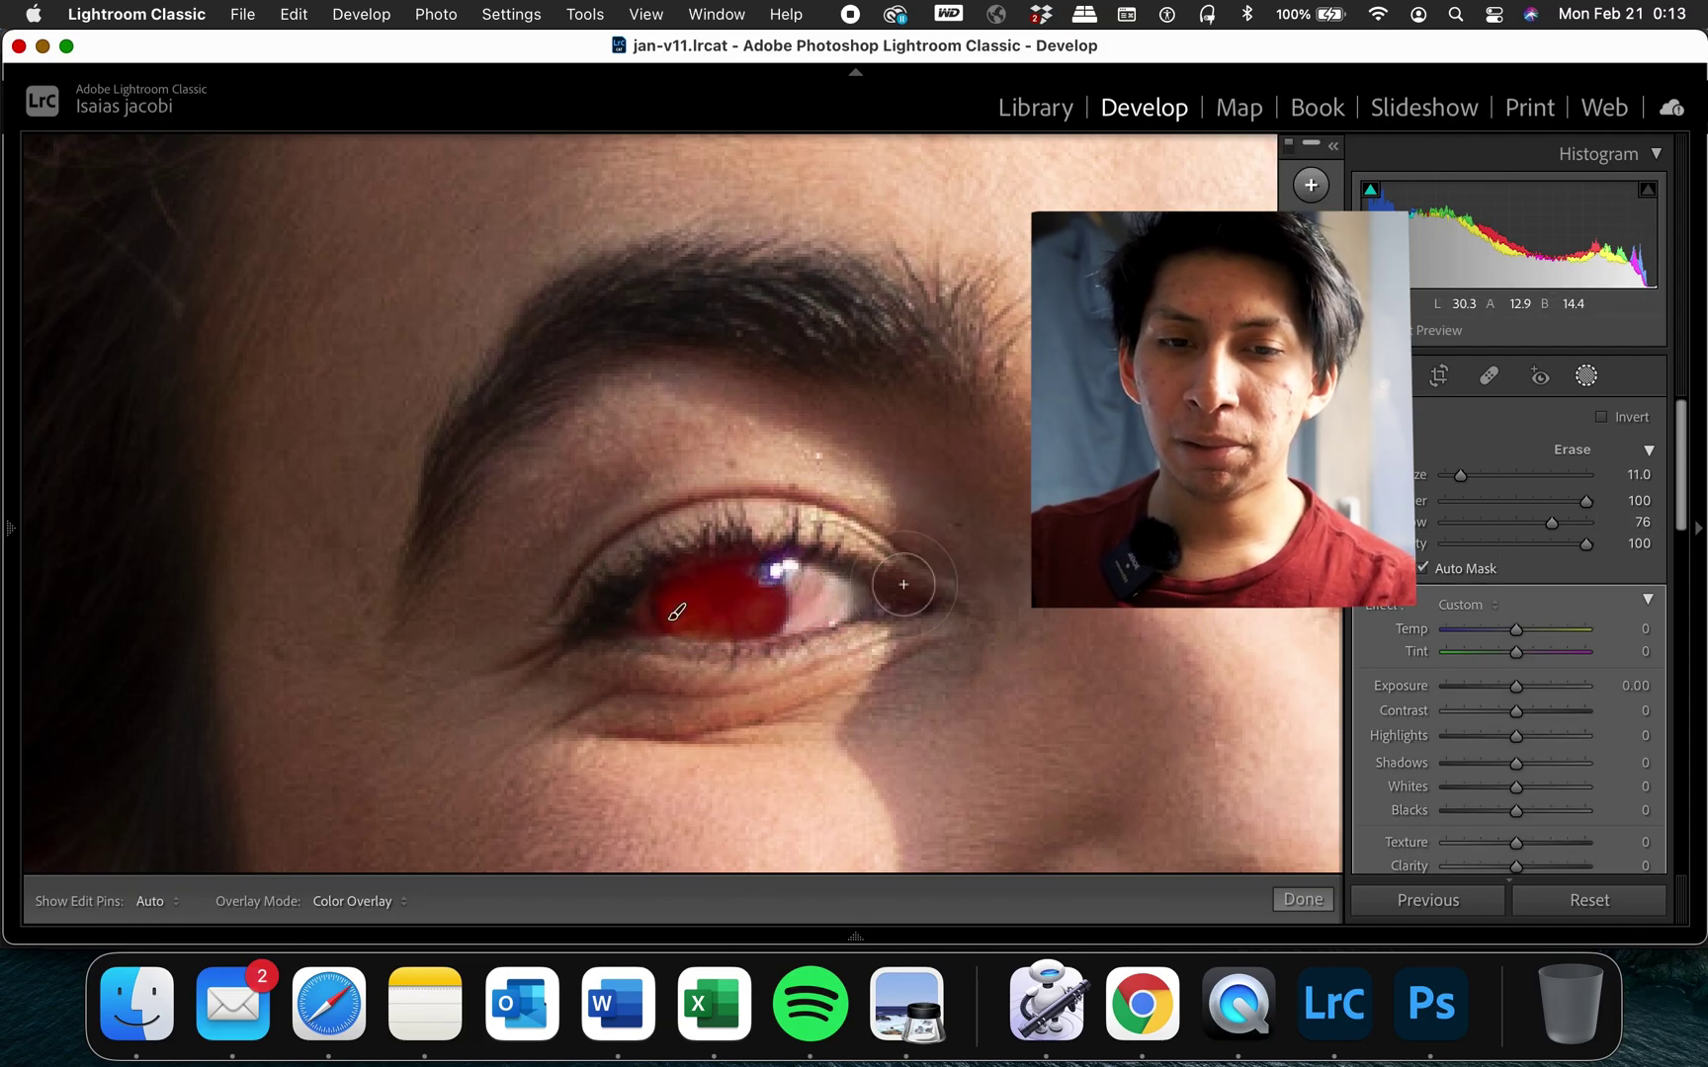
- Turn off Auto Mask and set the brush to a smaller size, feather 100 and density 93
{"action": "left_click", "coordinate": [1455, 569]}
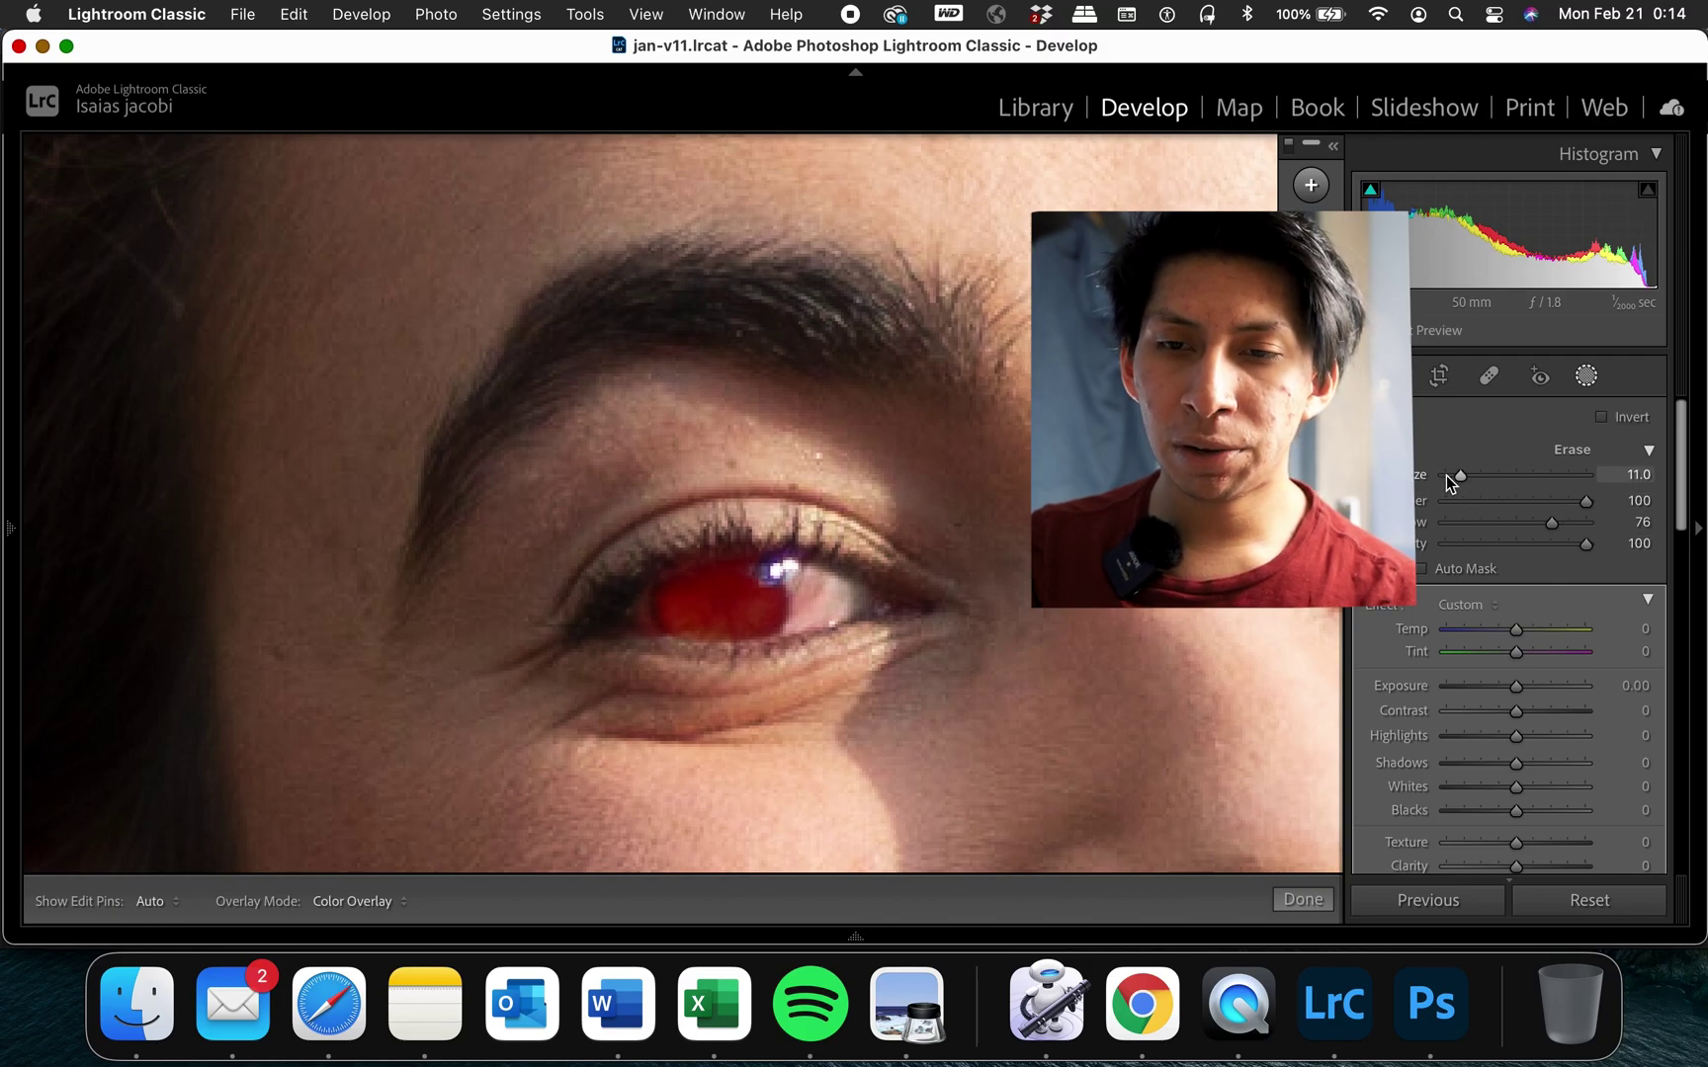
{"action": "left_click_drag", "start_coordinate": [1481, 475], "coordinate": [1475, 475]}
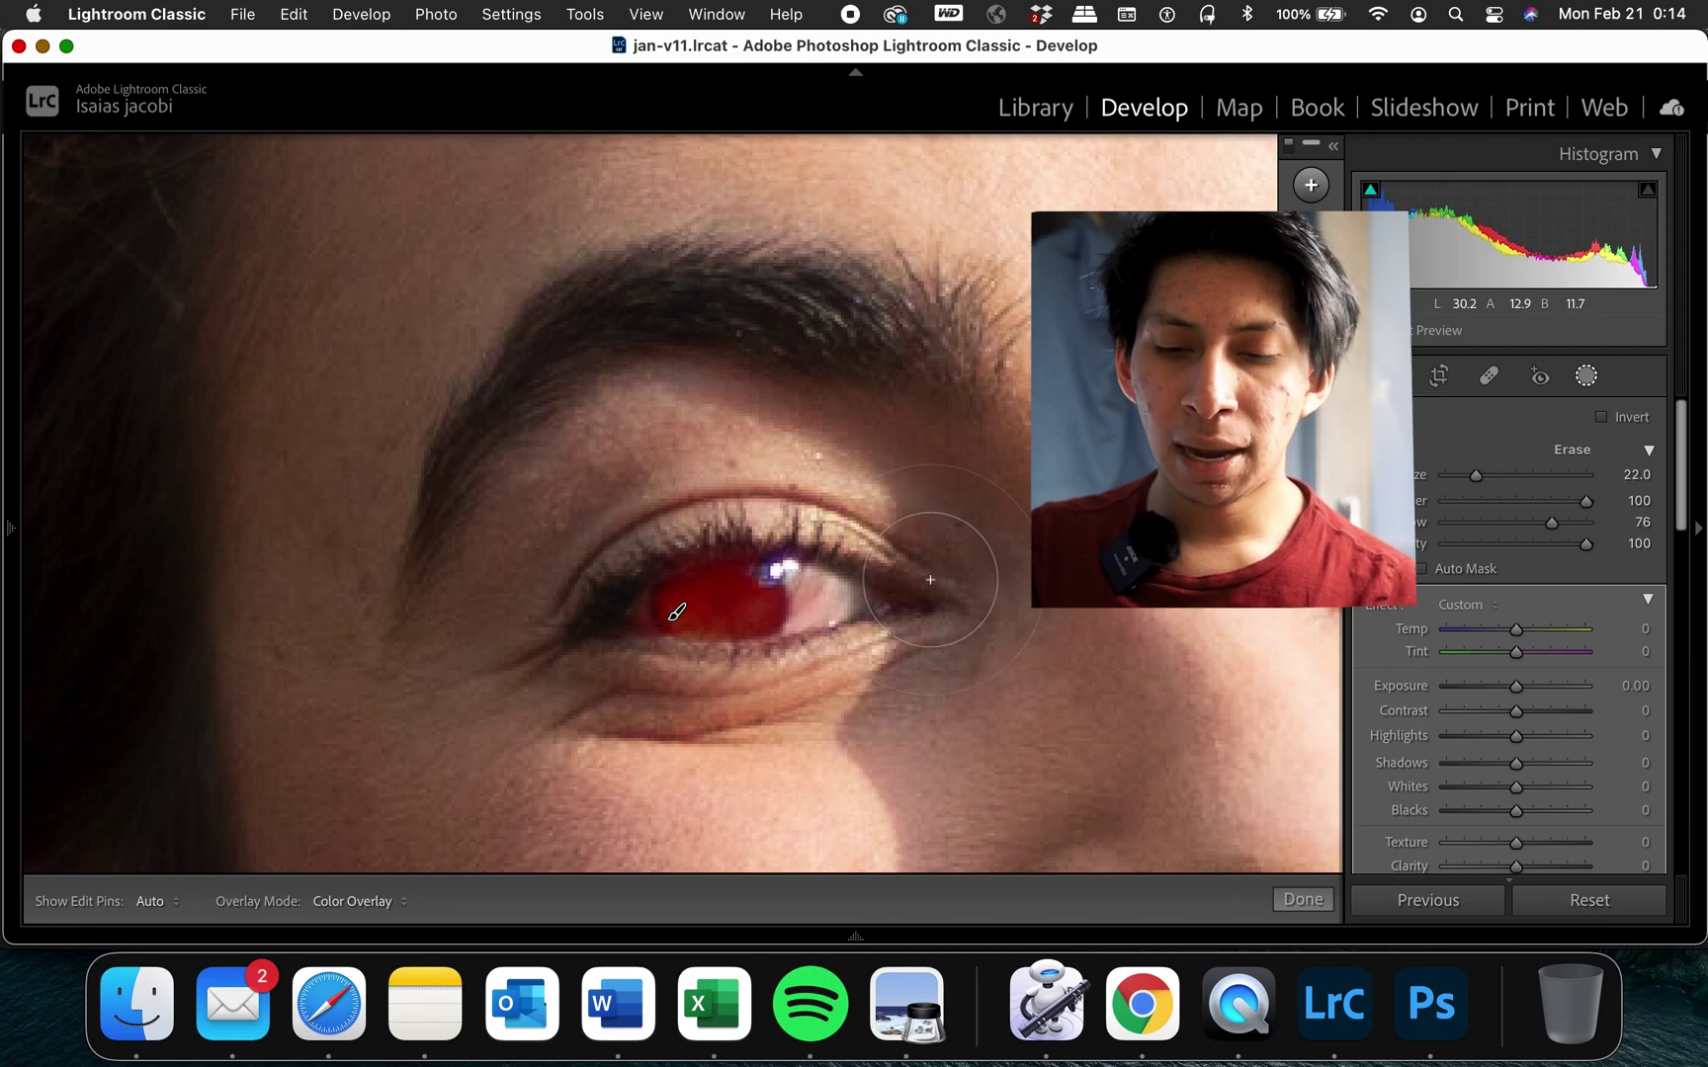
{"action": "scroll", "coordinate": [930, 580], "scroll_direction": "up", "scroll_amount": 1}
{"action": "left_click_drag", "start_coordinate": [1443, 504], "coordinate": [1530, 504]}
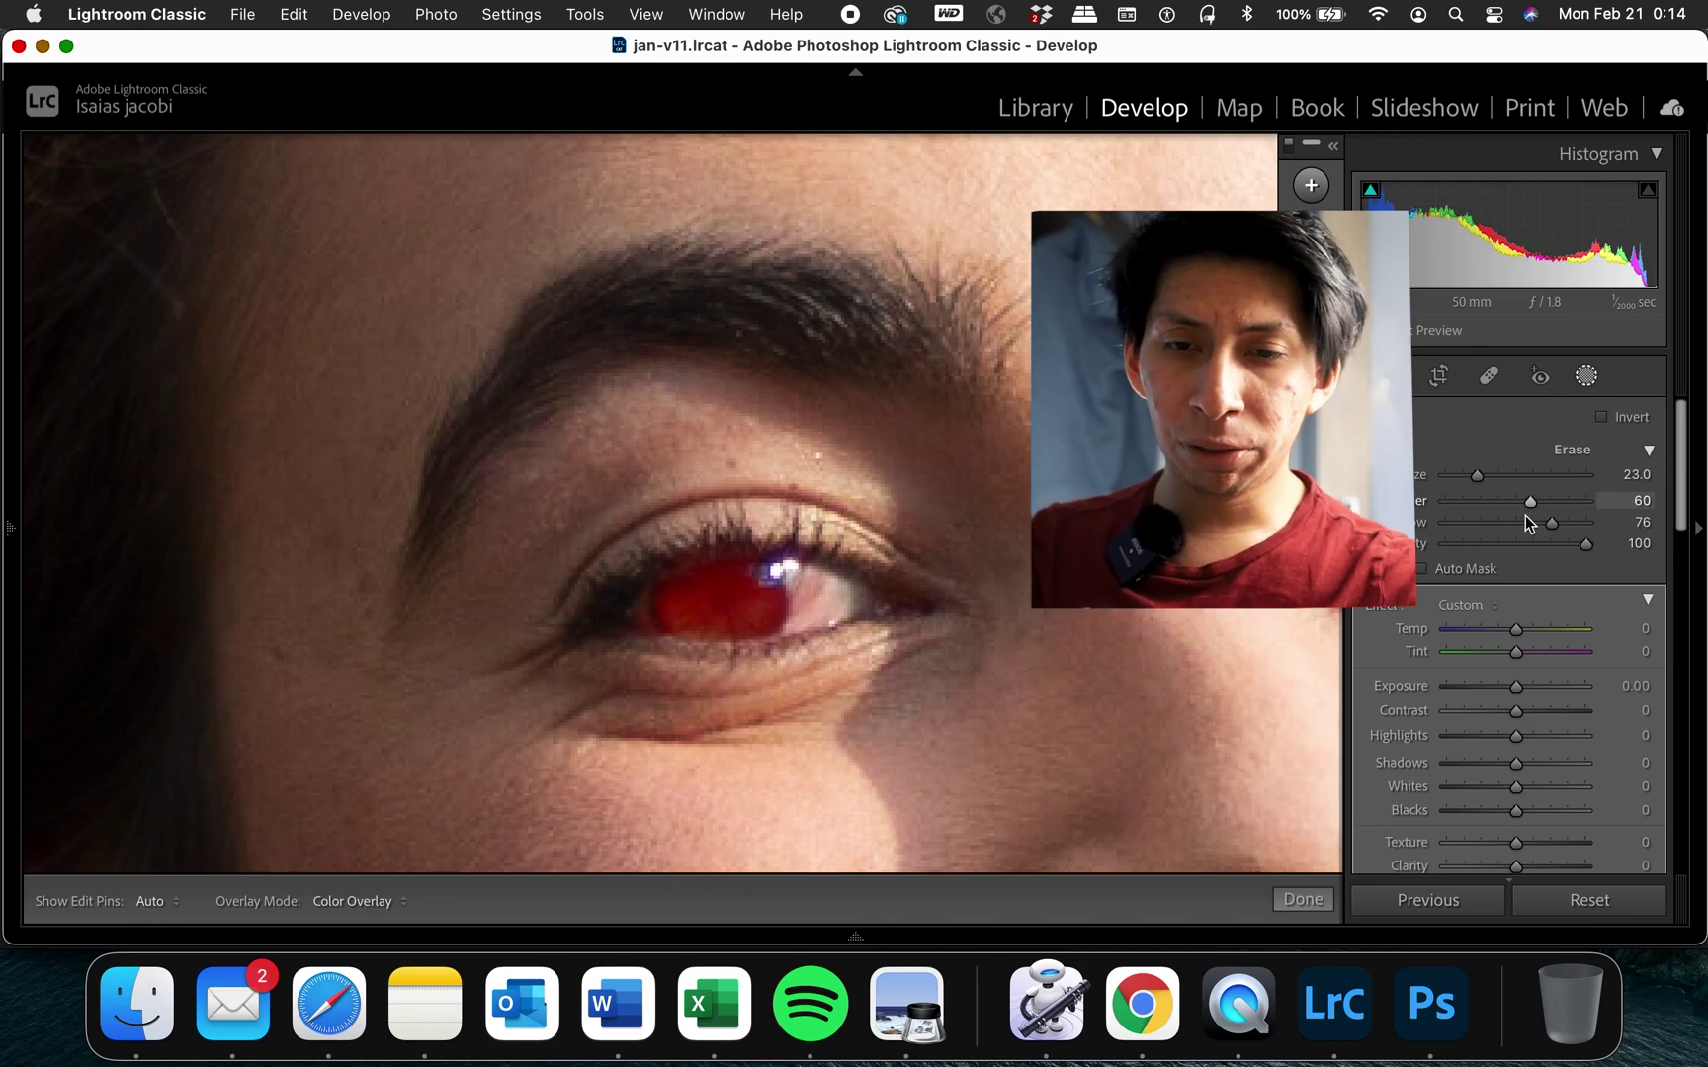
{"action": "left_click_drag", "start_coordinate": [1531, 502], "coordinate": [1588, 502]}
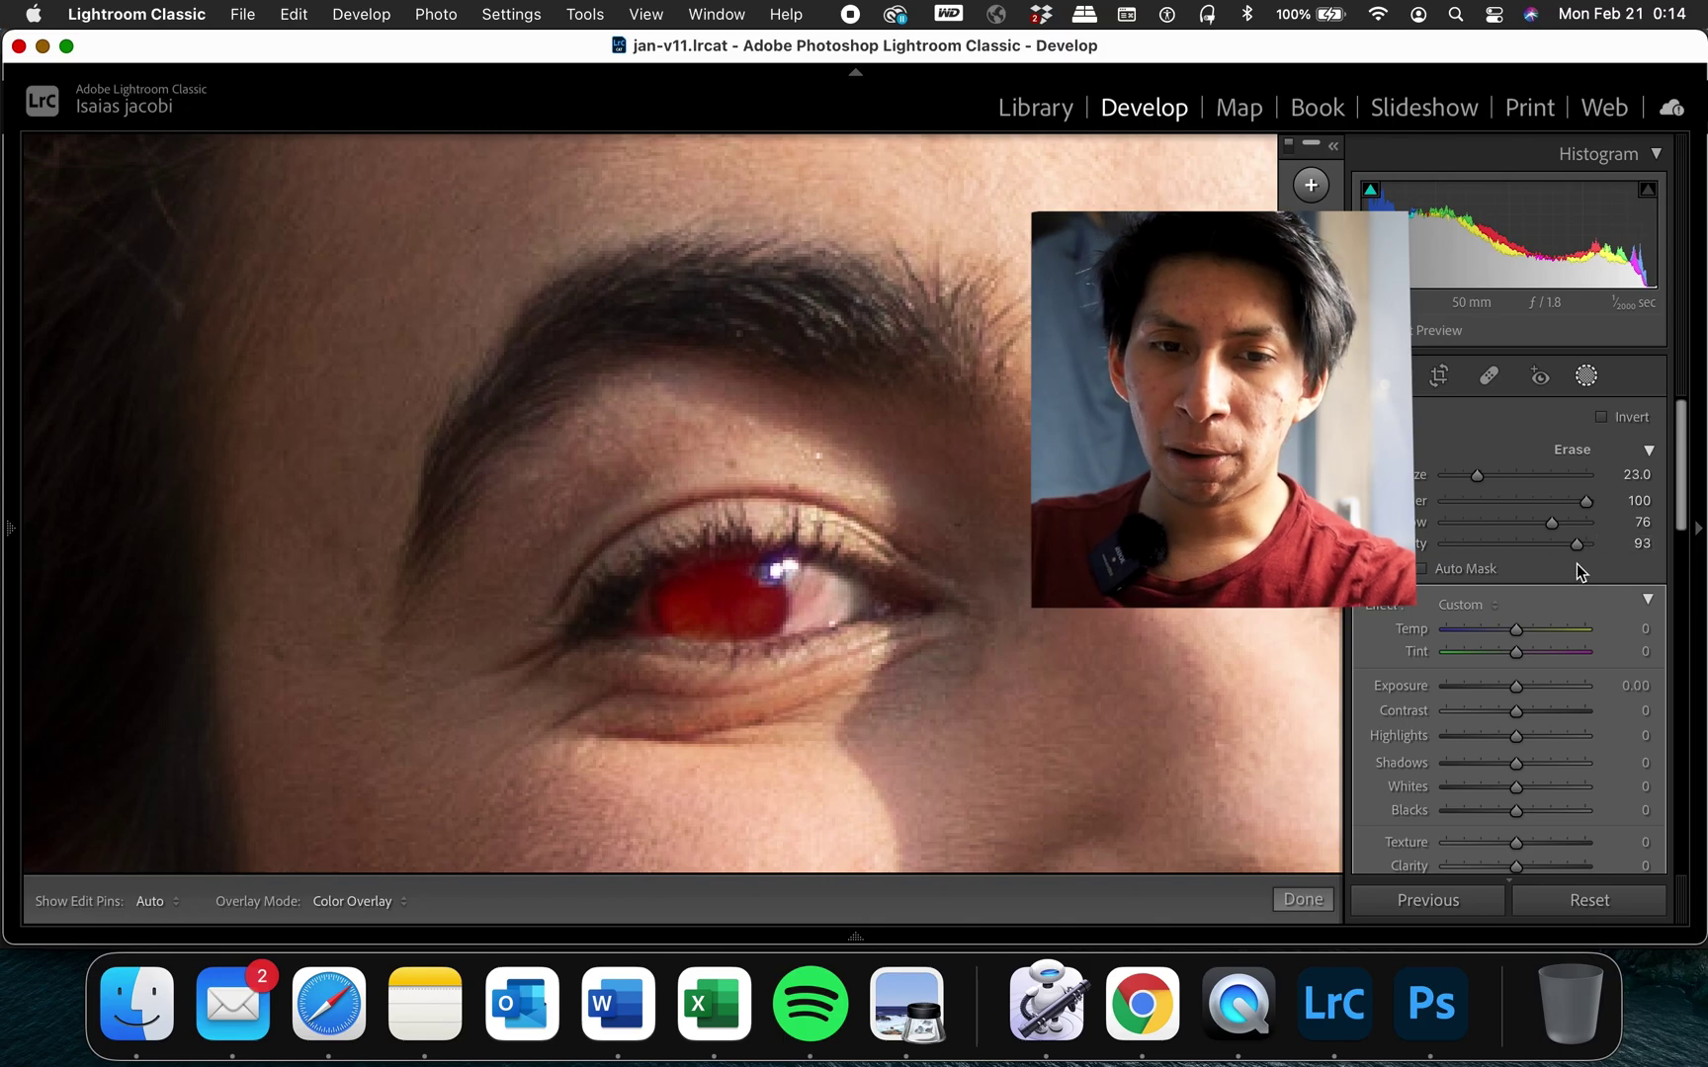
{"action": "left_click_drag", "start_coordinate": [1587, 545], "coordinate": [1576, 544]}
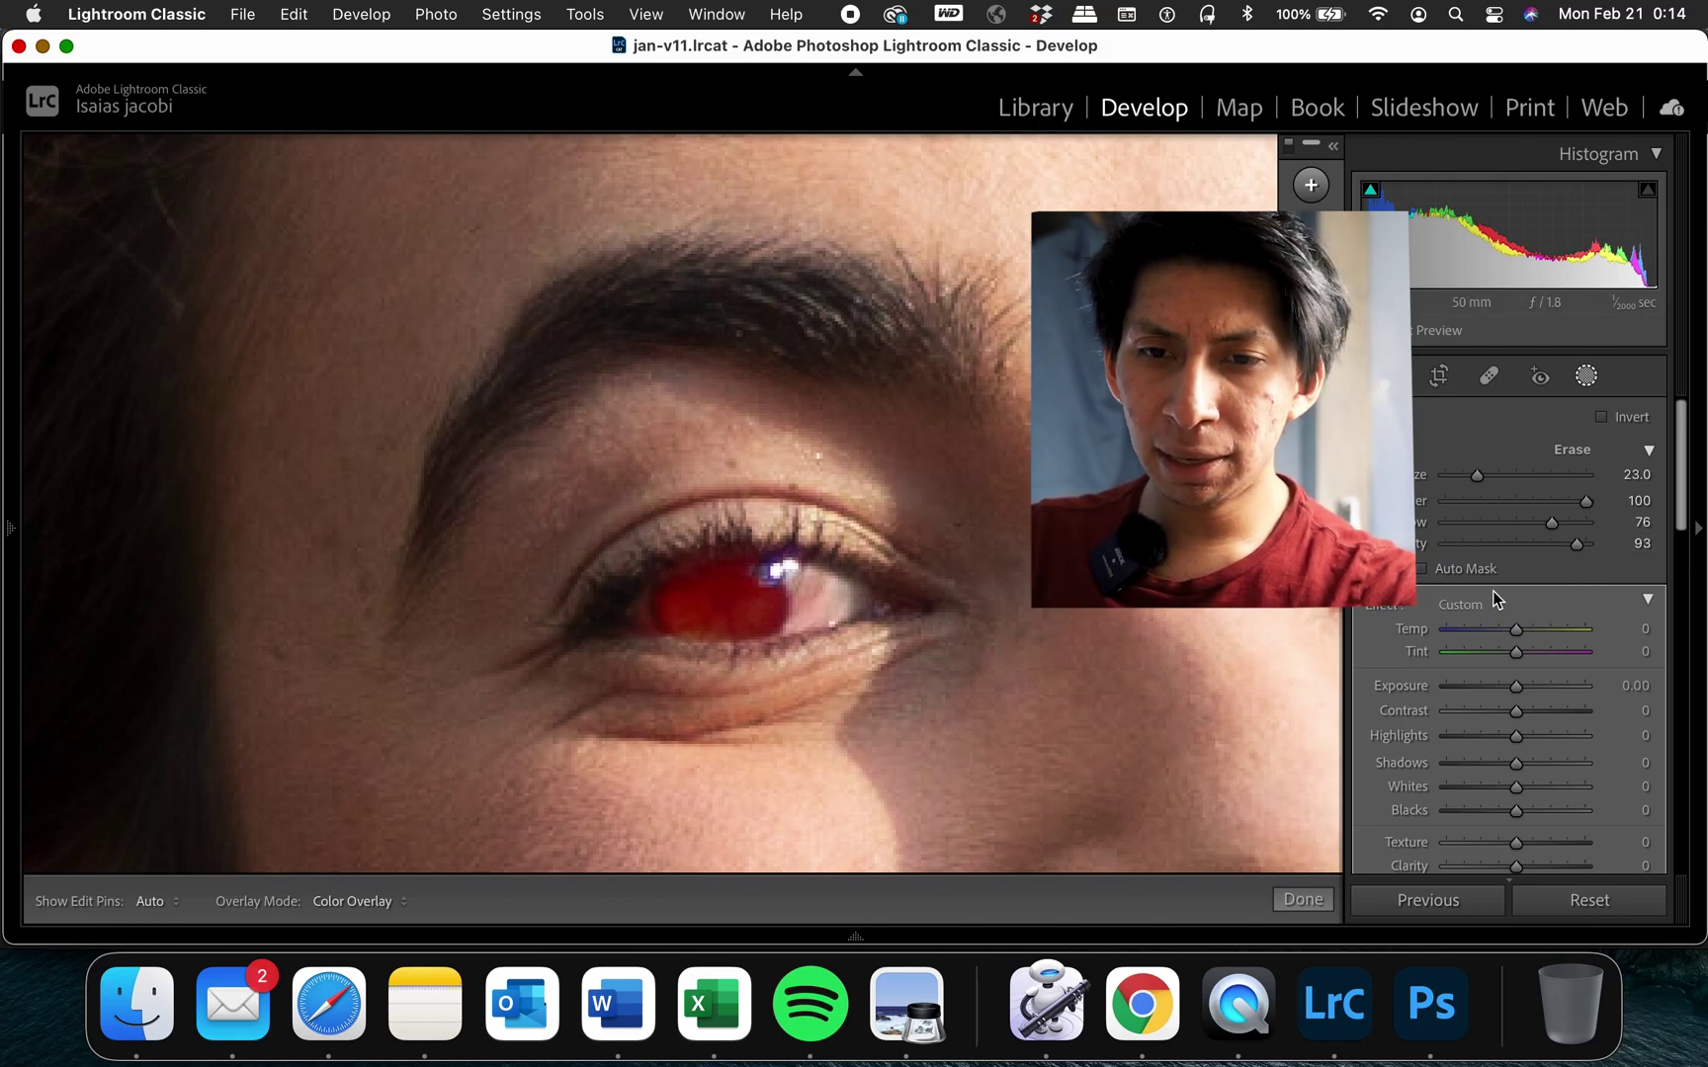
{"action": "scroll", "coordinate": [766, 577], "scroll_direction": "down", "scroll_amount": 5}
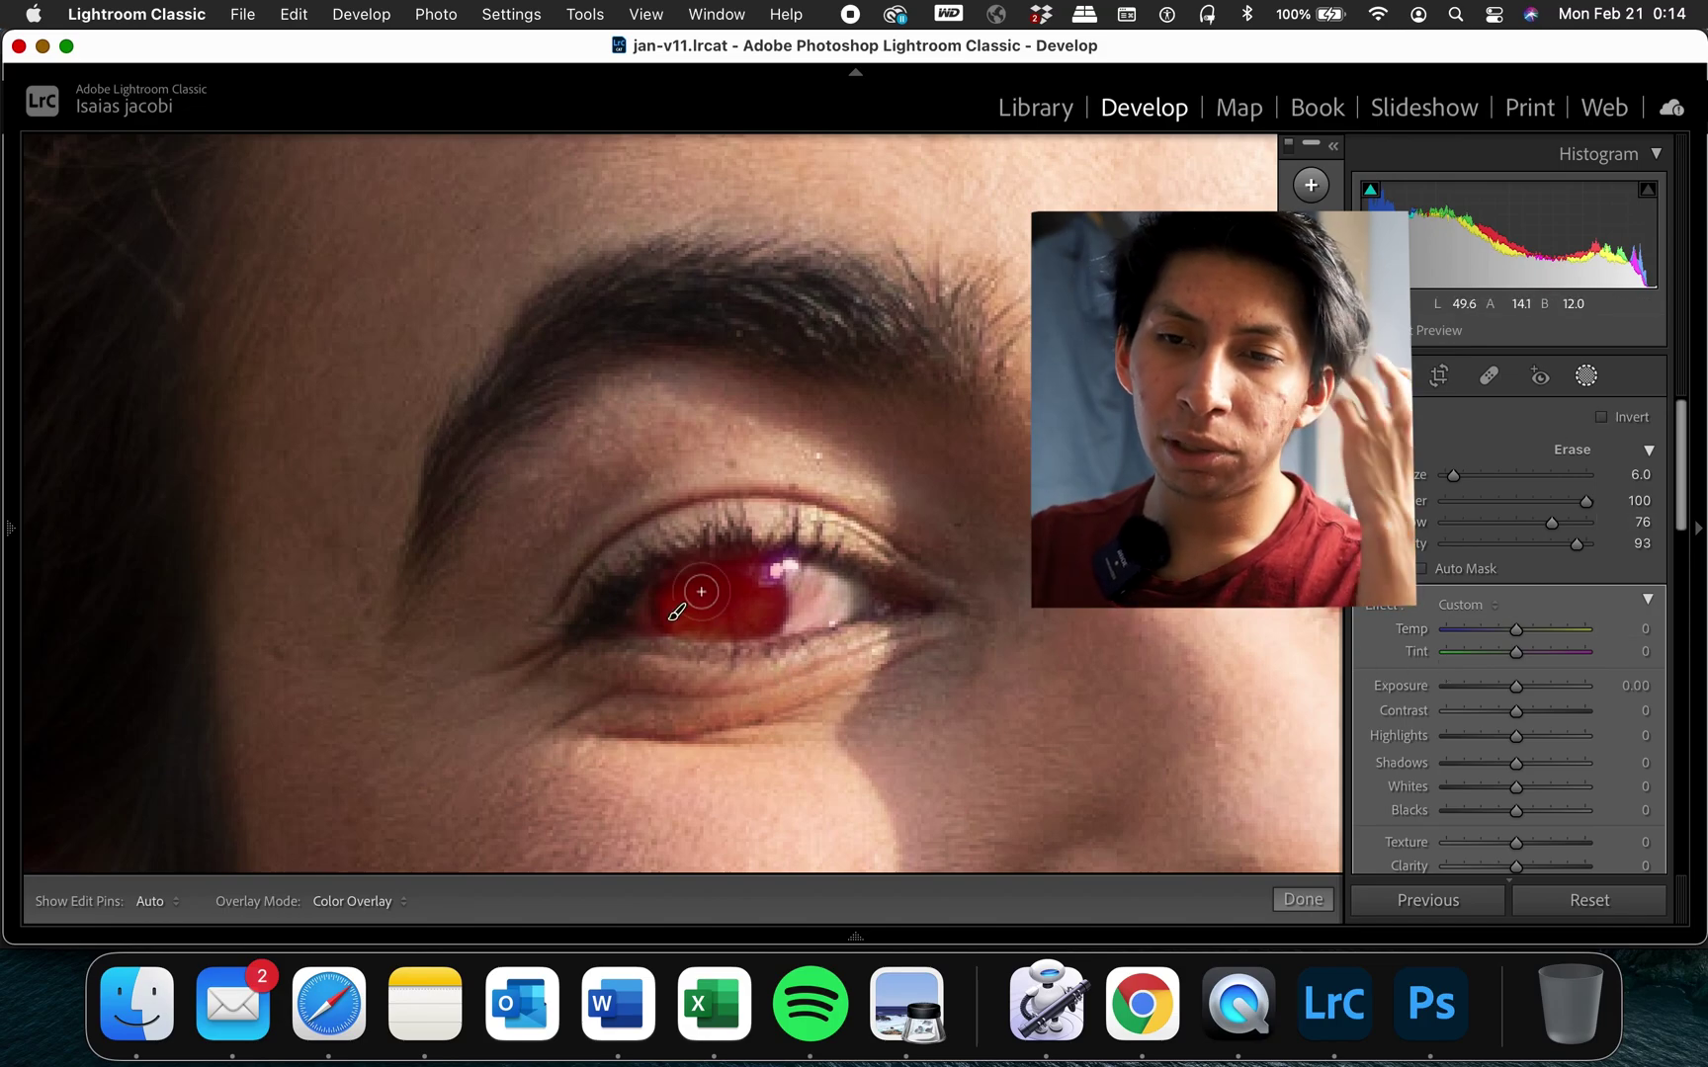
{"action": "scroll", "coordinate": [1536, 630], "scroll_direction": "down", "scroll_amount": 5}
{"action": "scroll", "coordinate": [1582, 626], "scroll_direction": "down", "scroll_amount": 5}
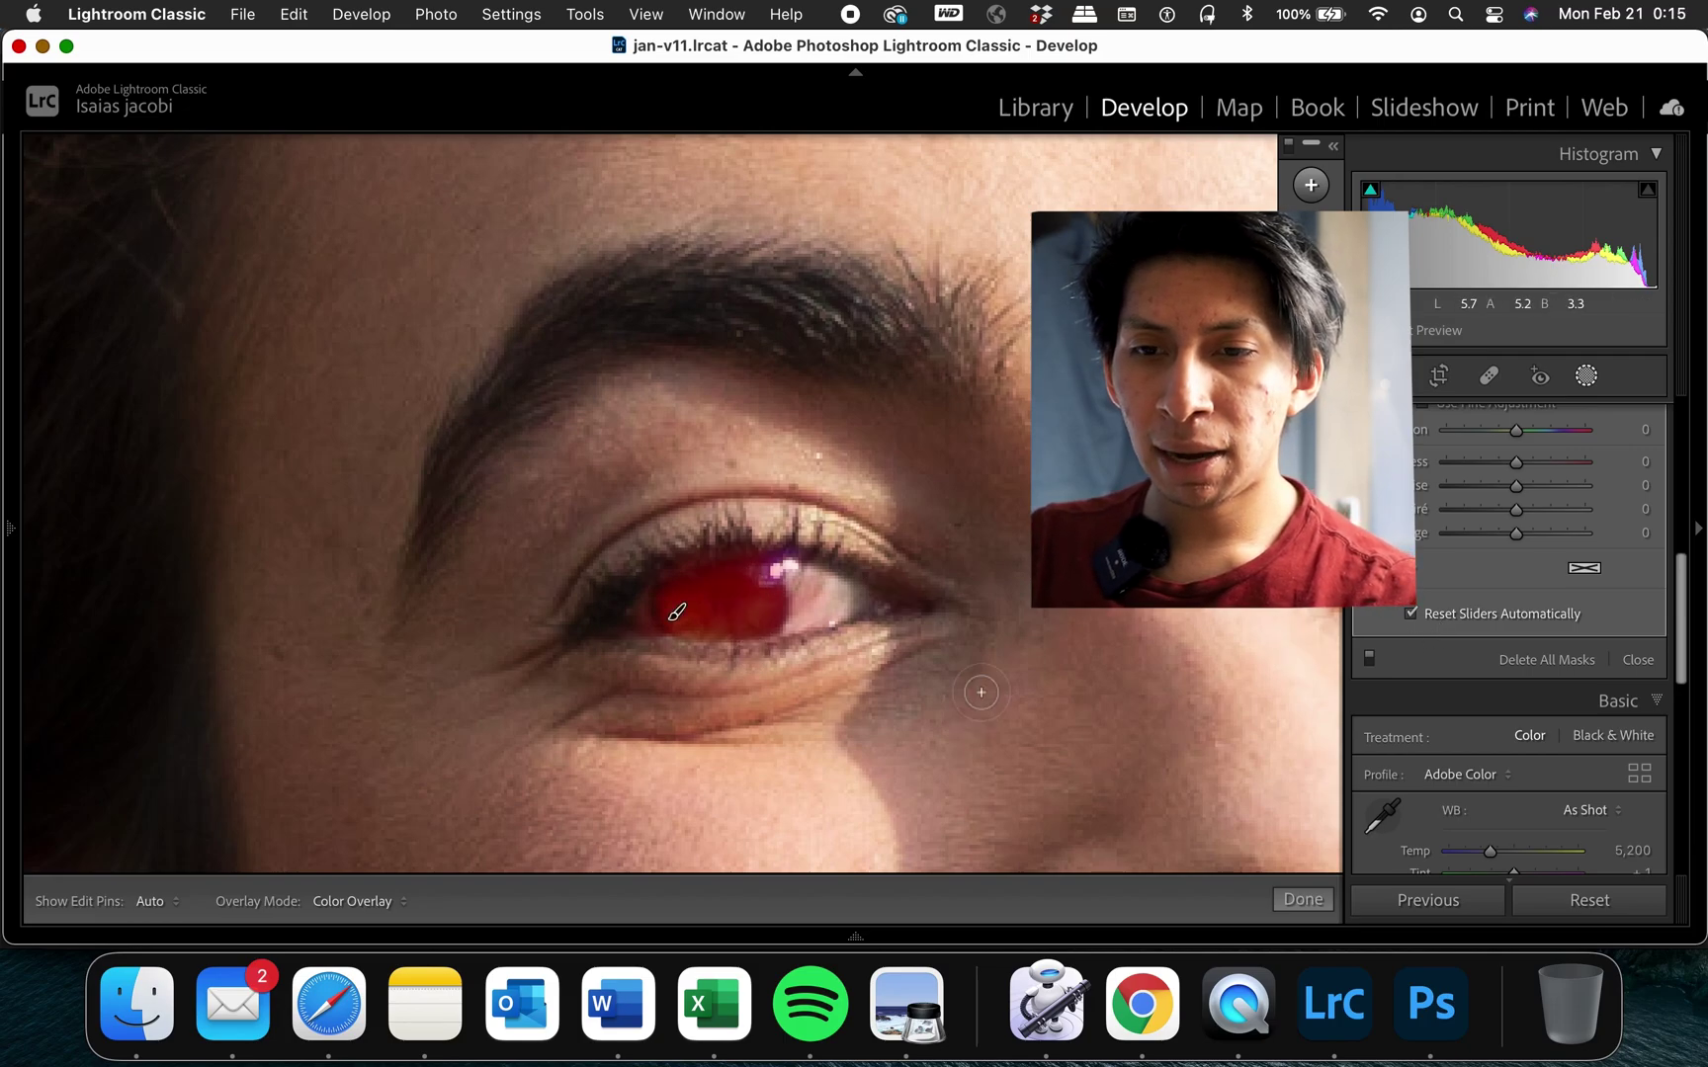
{"action": "scroll", "coordinate": [1575, 528], "scroll_direction": "up", "scroll_amount": 5}
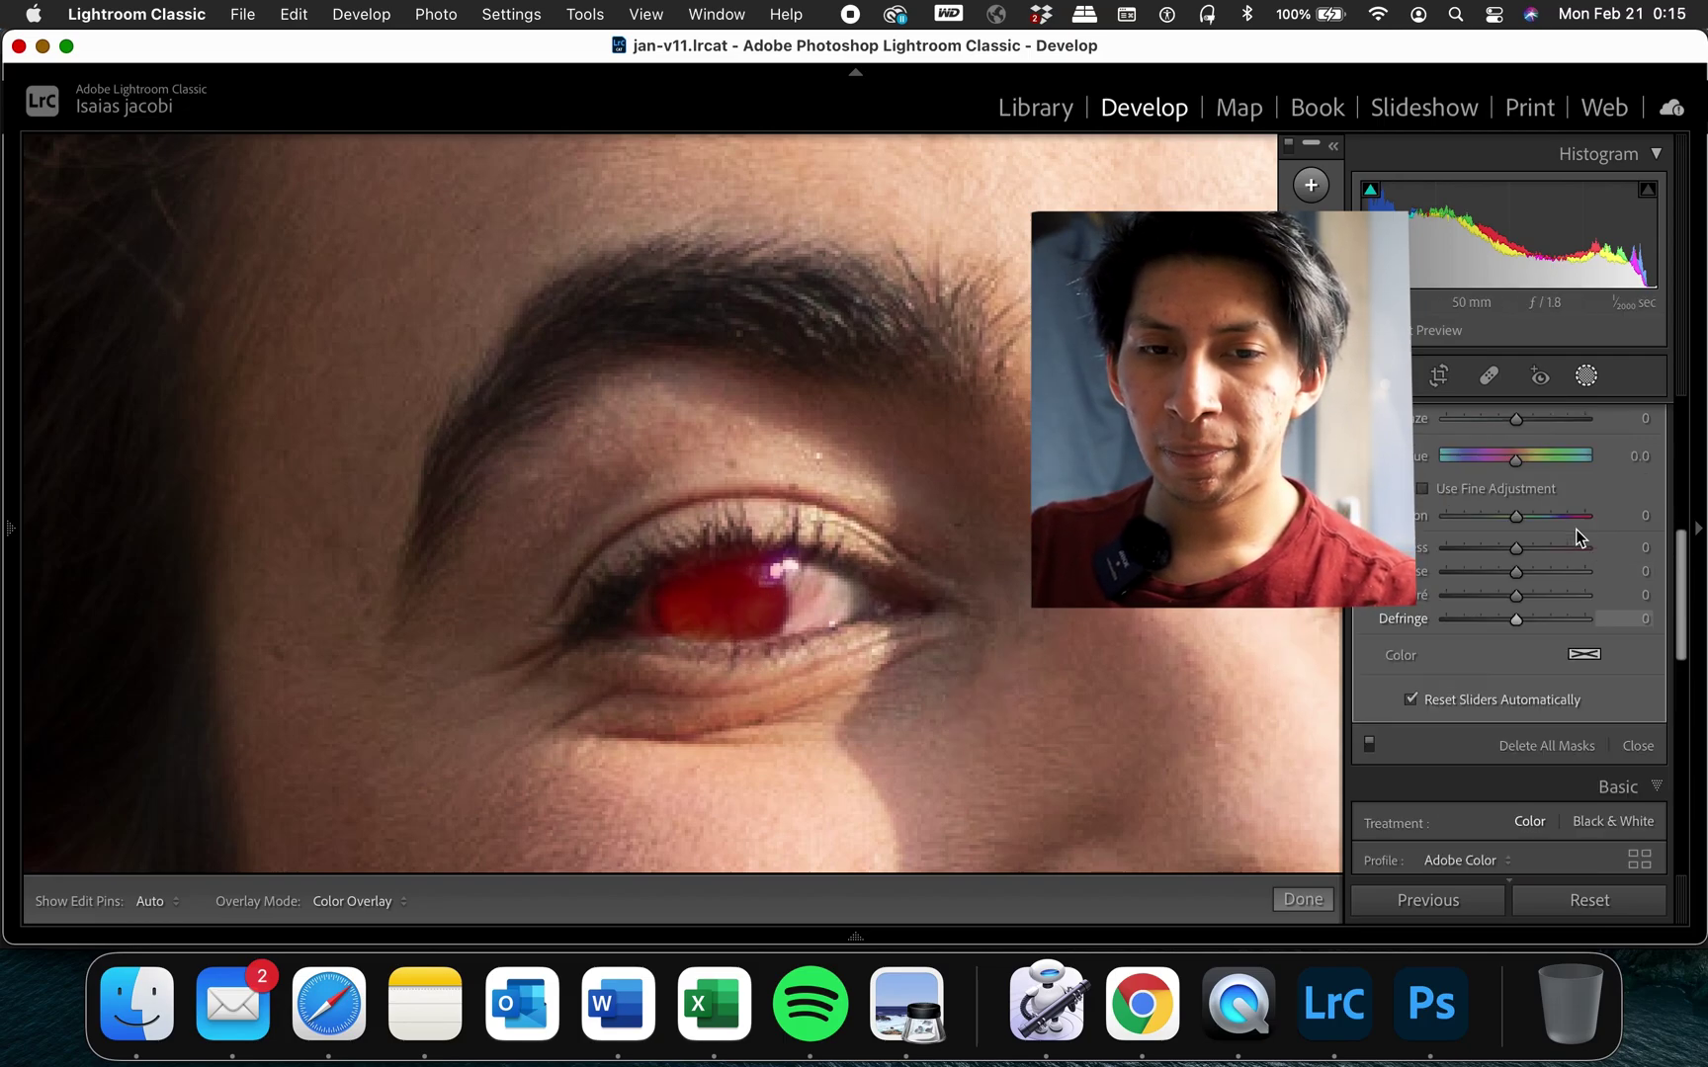
{"action": "scroll", "coordinate": [1542, 538], "scroll_direction": "up", "scroll_amount": 5}
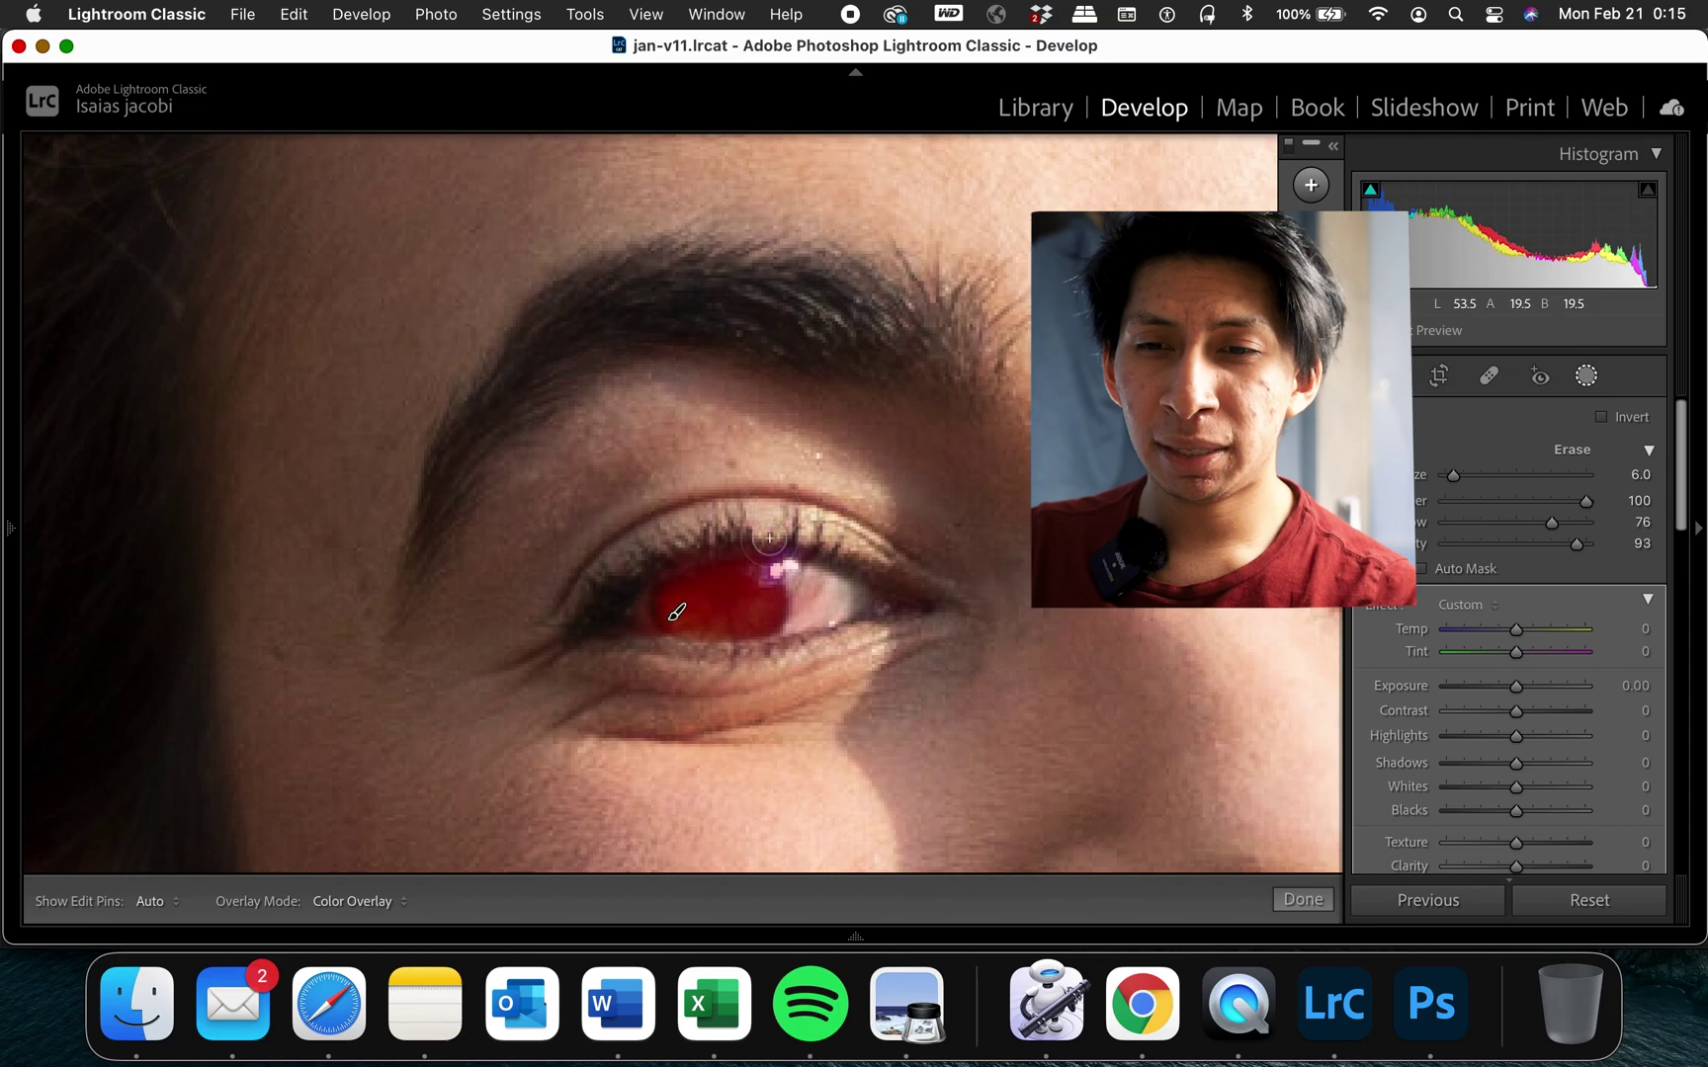
- Compare before/after, try and reset mask Exposure, then raise the iris Highlights to 52 and Whites
{"action": "key", "text": "o"}
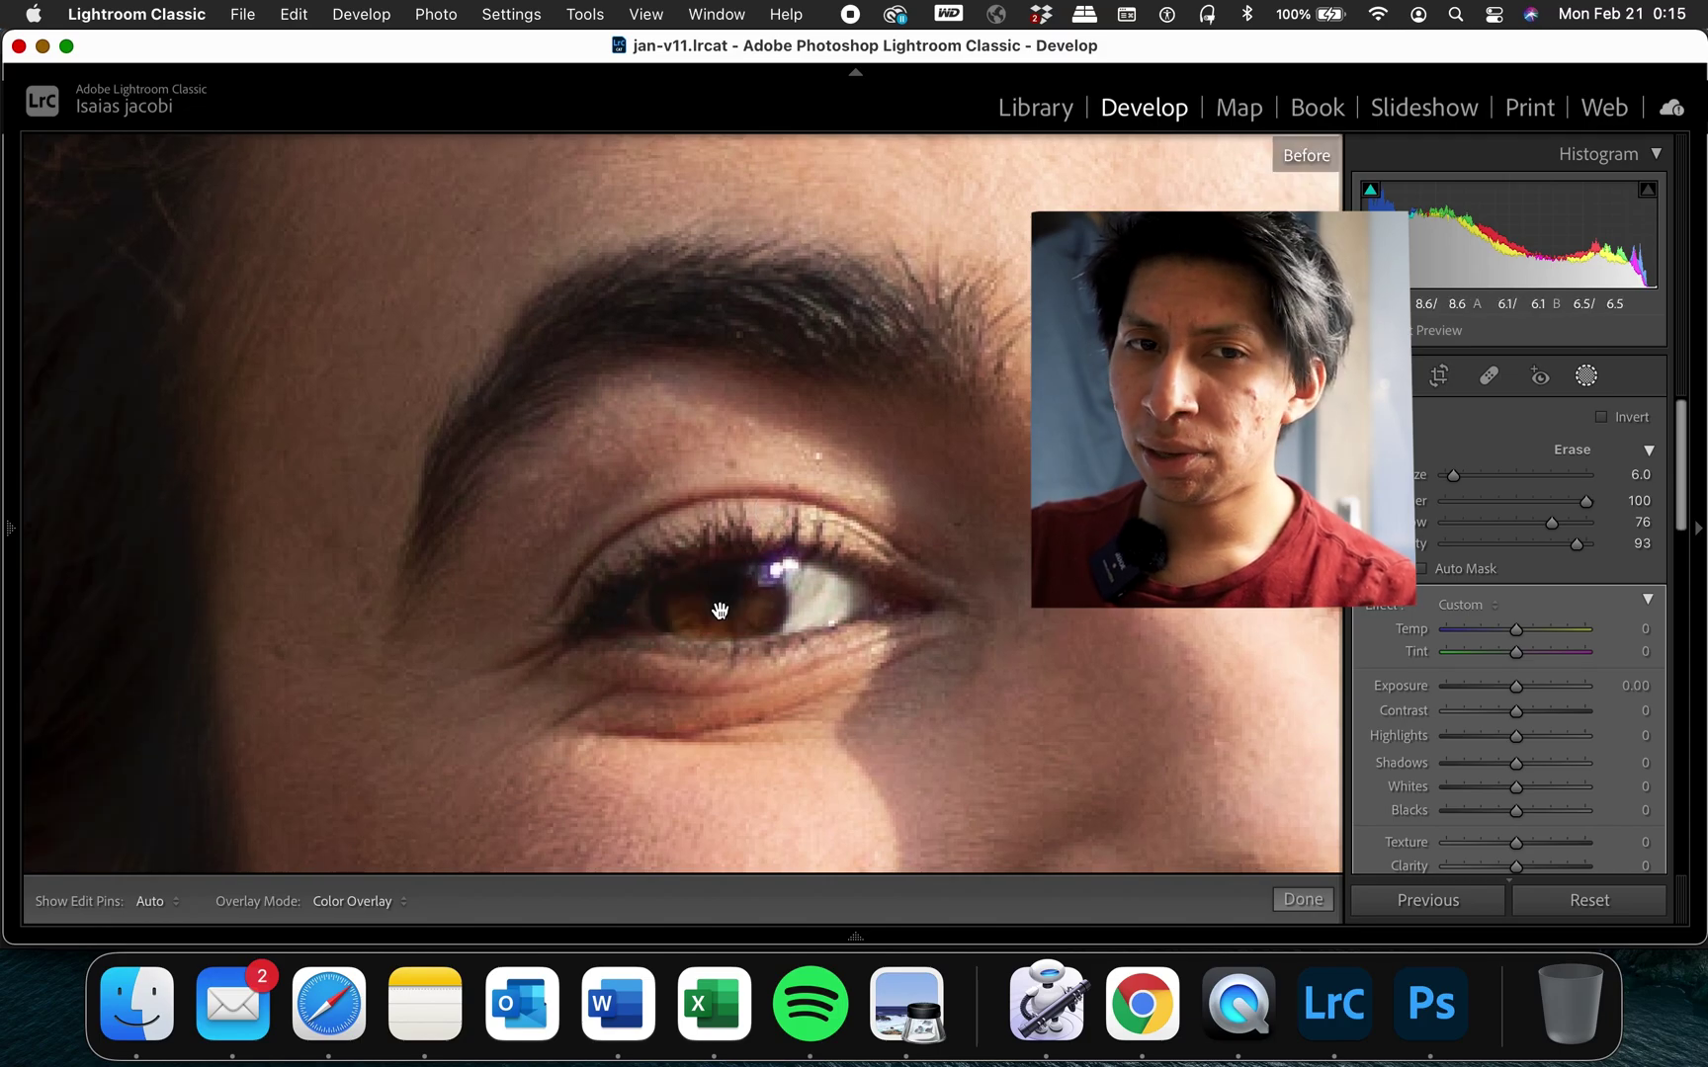
{"action": "key", "text": "o"}
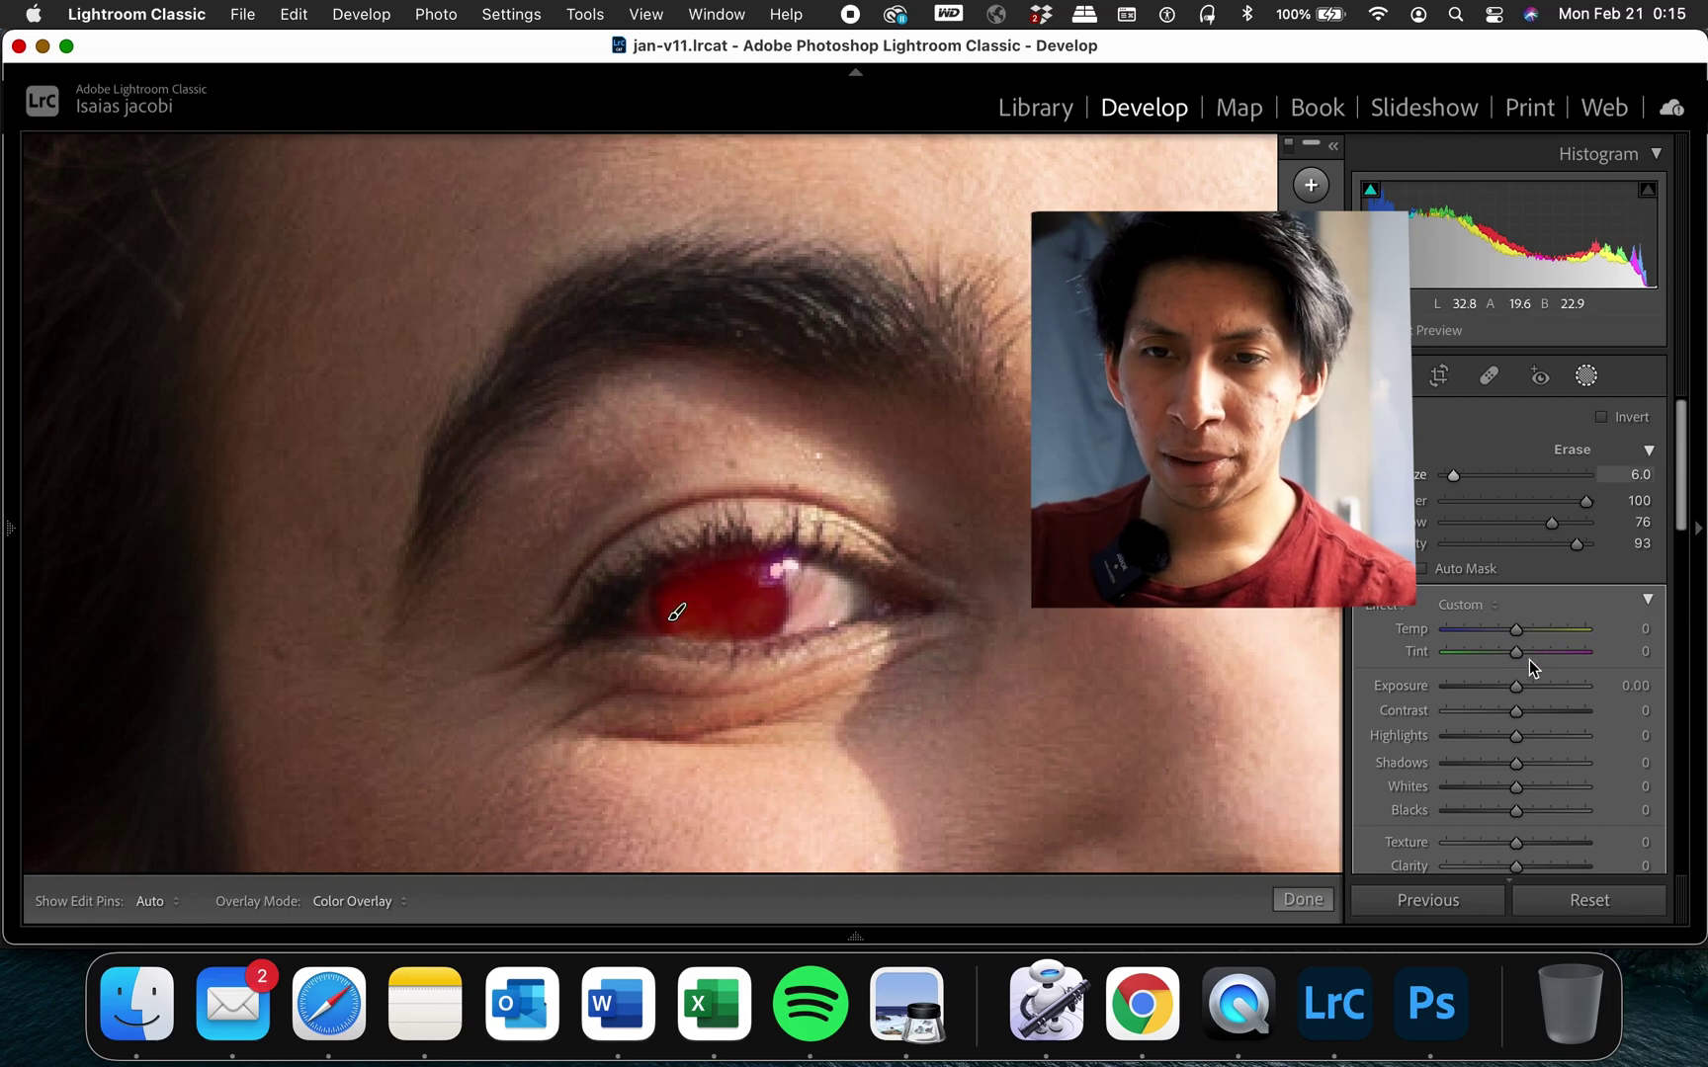
{"action": "mouse_move", "coordinate": [1516, 687]}
{"action": "left_mouse_down"}
{"action": "mouse_move", "coordinate": [1584, 696]}
{"action": "mouse_move", "coordinate": [1562, 698]}
{"action": "left_mouse_up"}
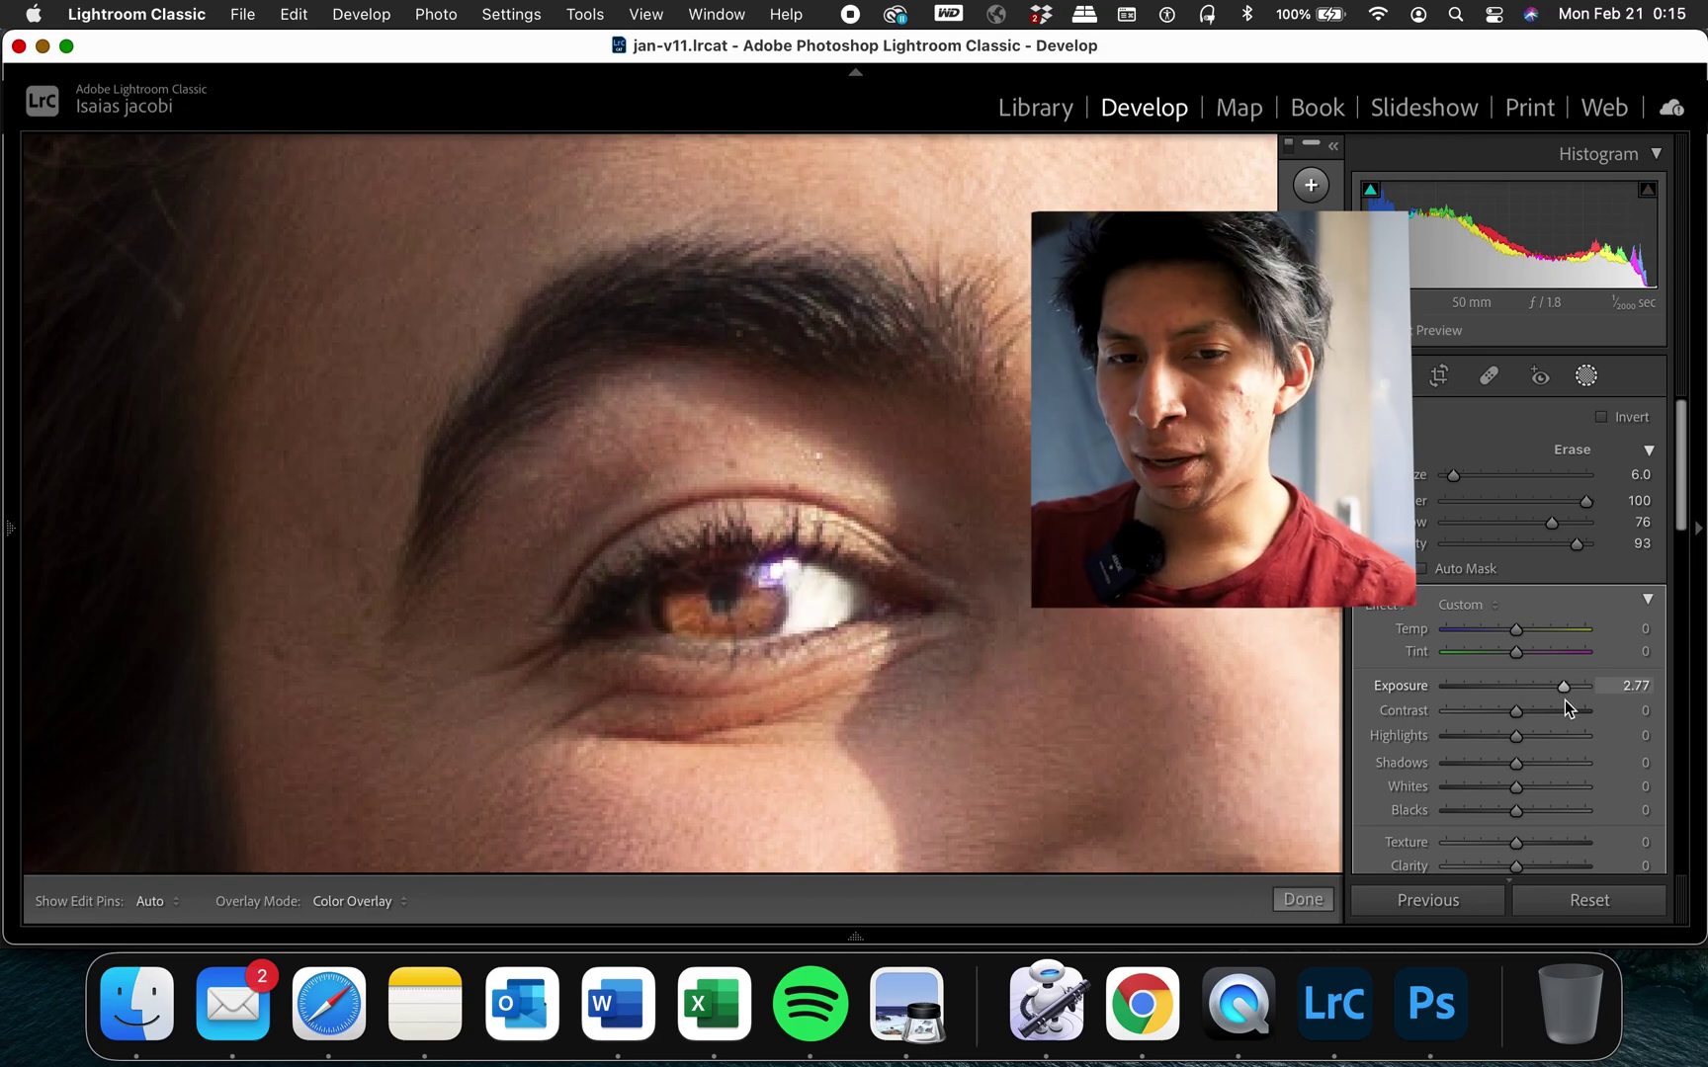
{"action": "double_click", "coordinate": [1565, 689]}
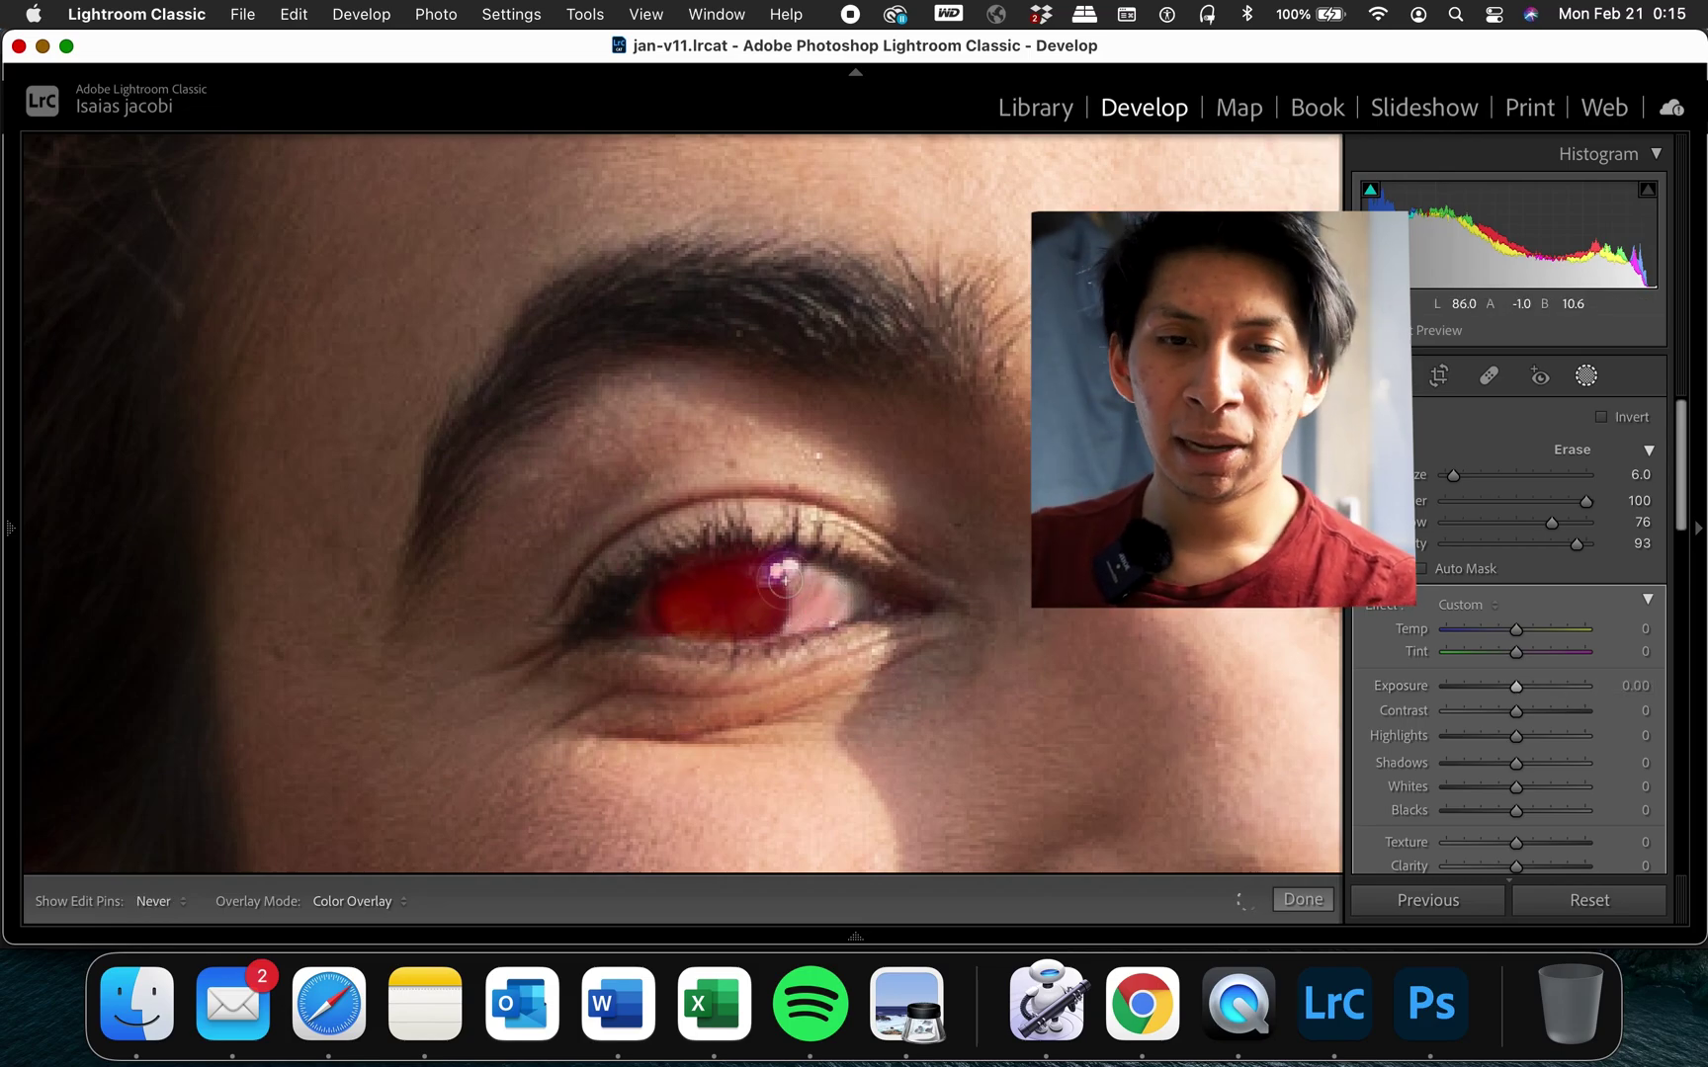
{"action": "key", "text": "h"}
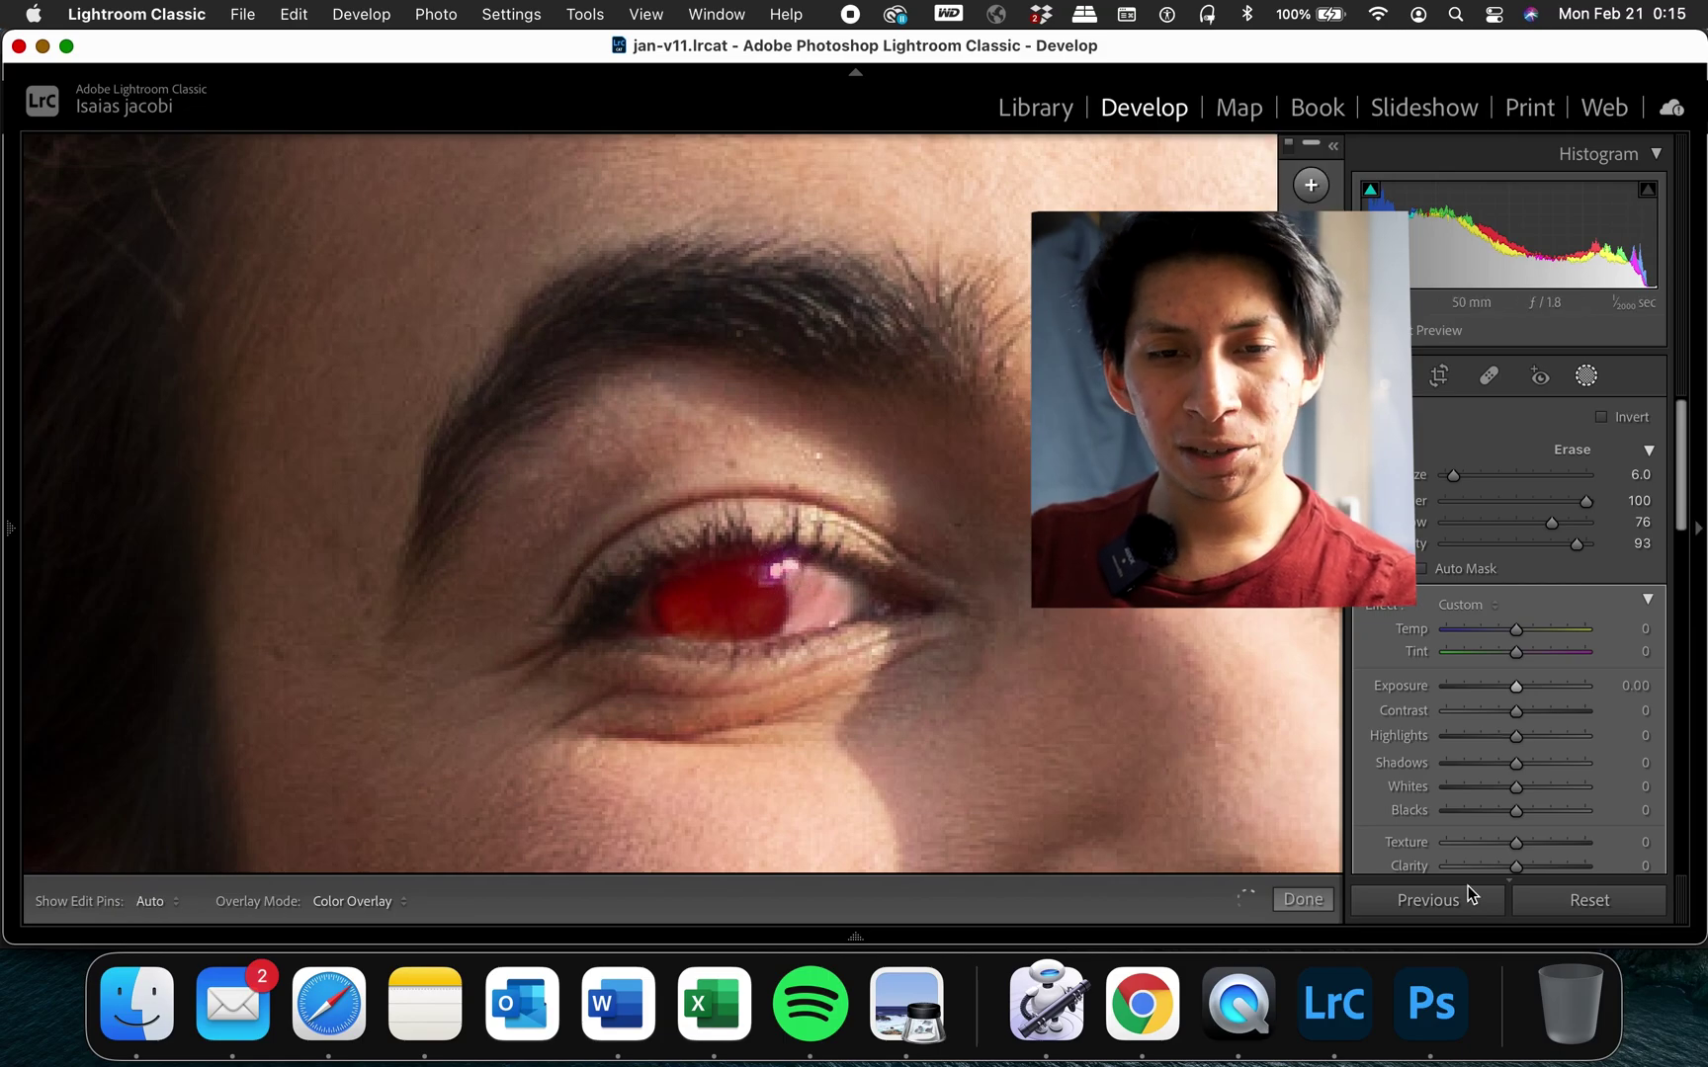
{"action": "left_click_drag", "start_coordinate": [1517, 737], "coordinate": [1553, 736]}
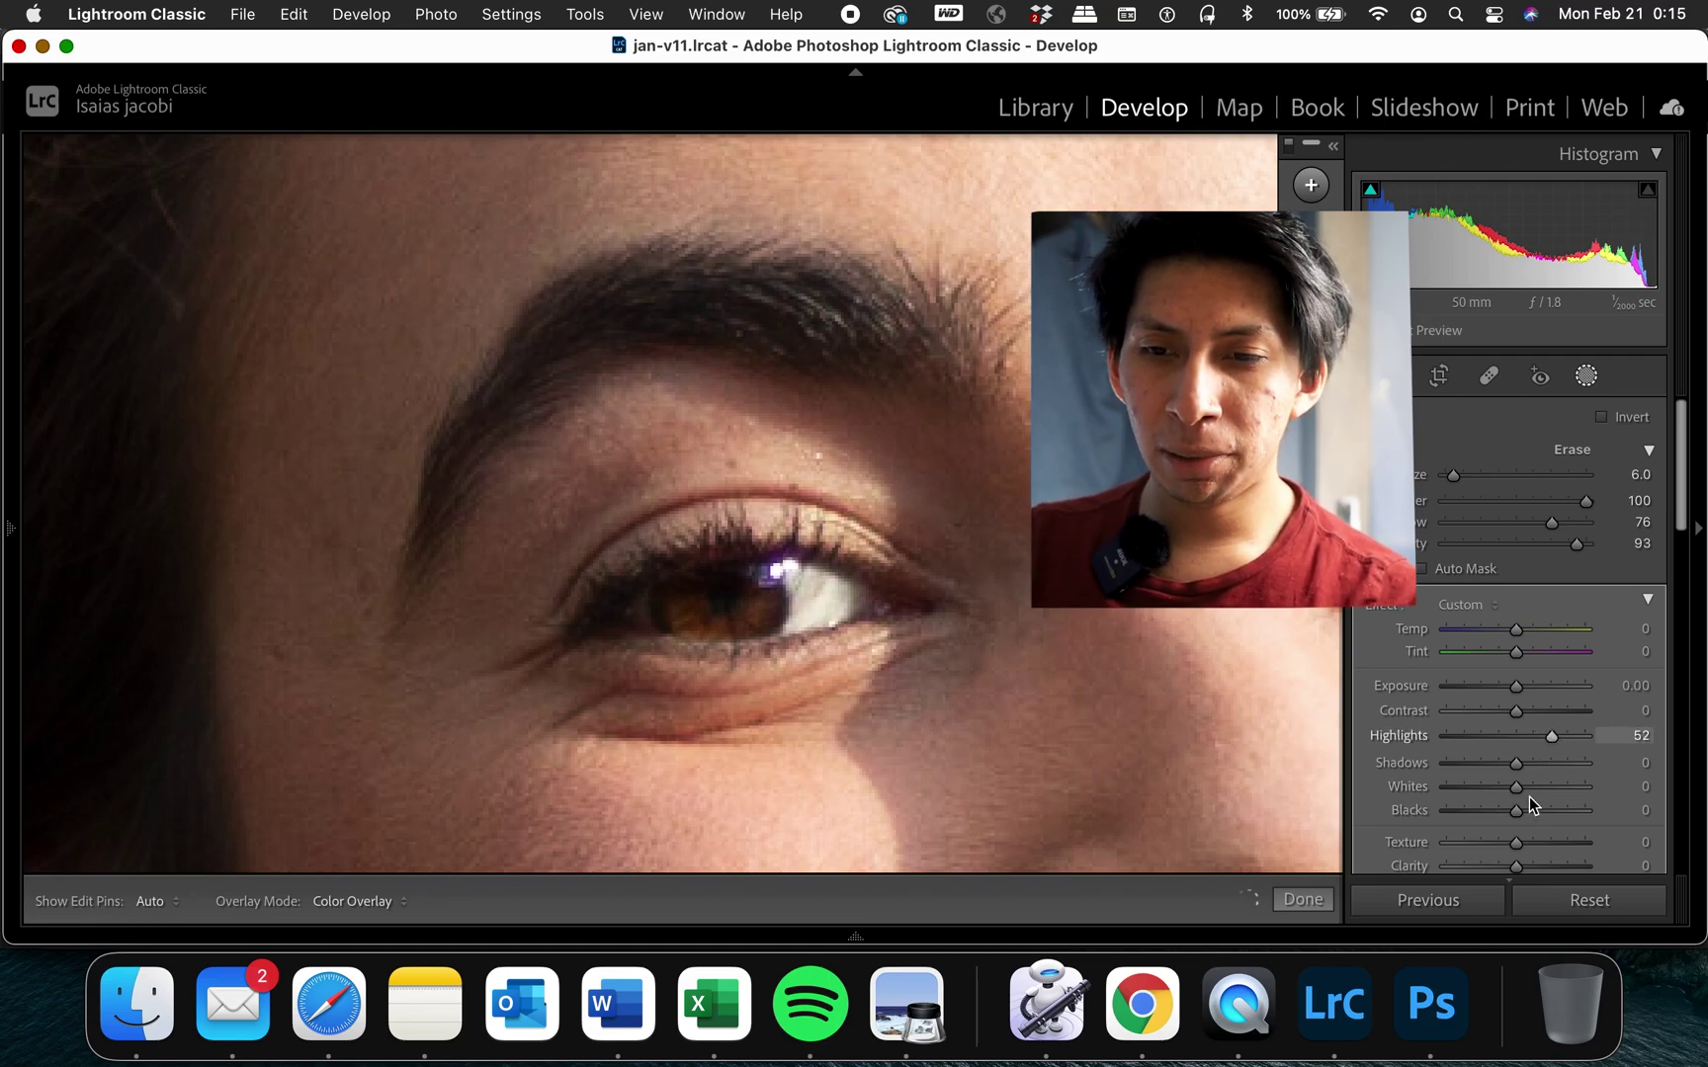
{"action": "left_click_drag", "start_coordinate": [1517, 788], "coordinate": [1560, 786]}
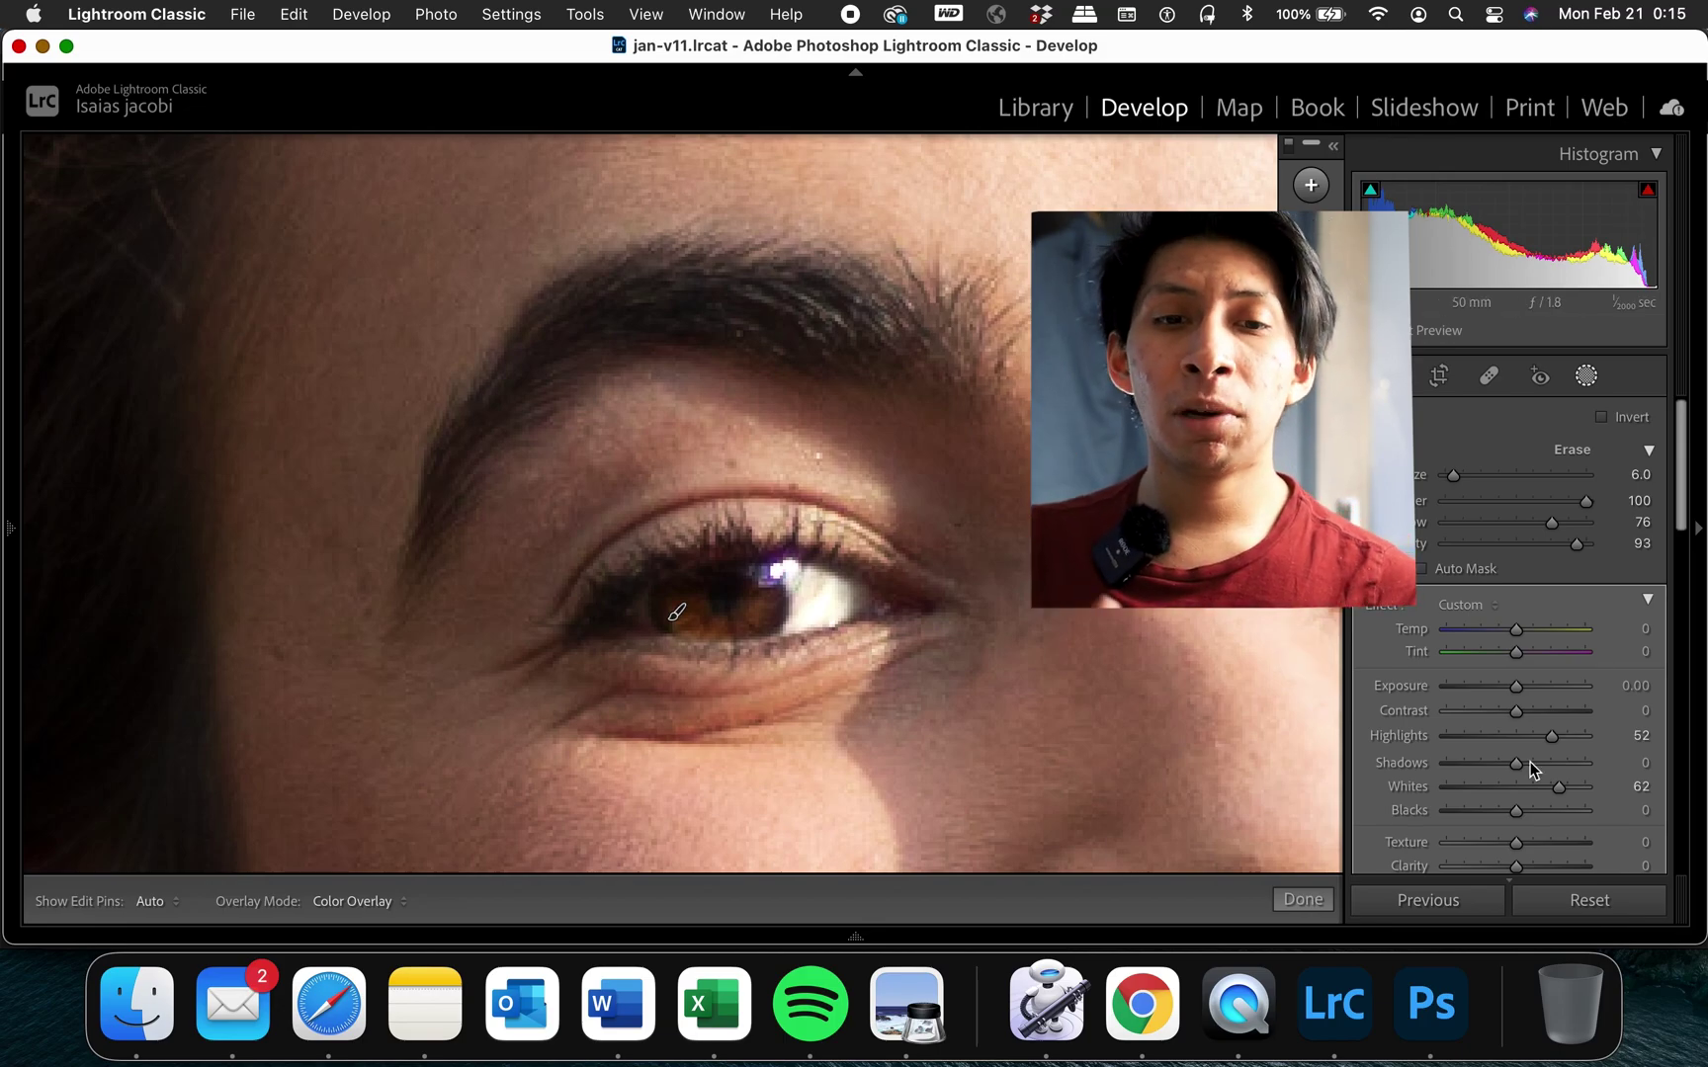
- Tone the mask Whites down to 22 while checking against the other eye with pins hidden
{"action": "left_click_drag", "start_coordinate": [1558, 787], "coordinate": [1538, 788]}
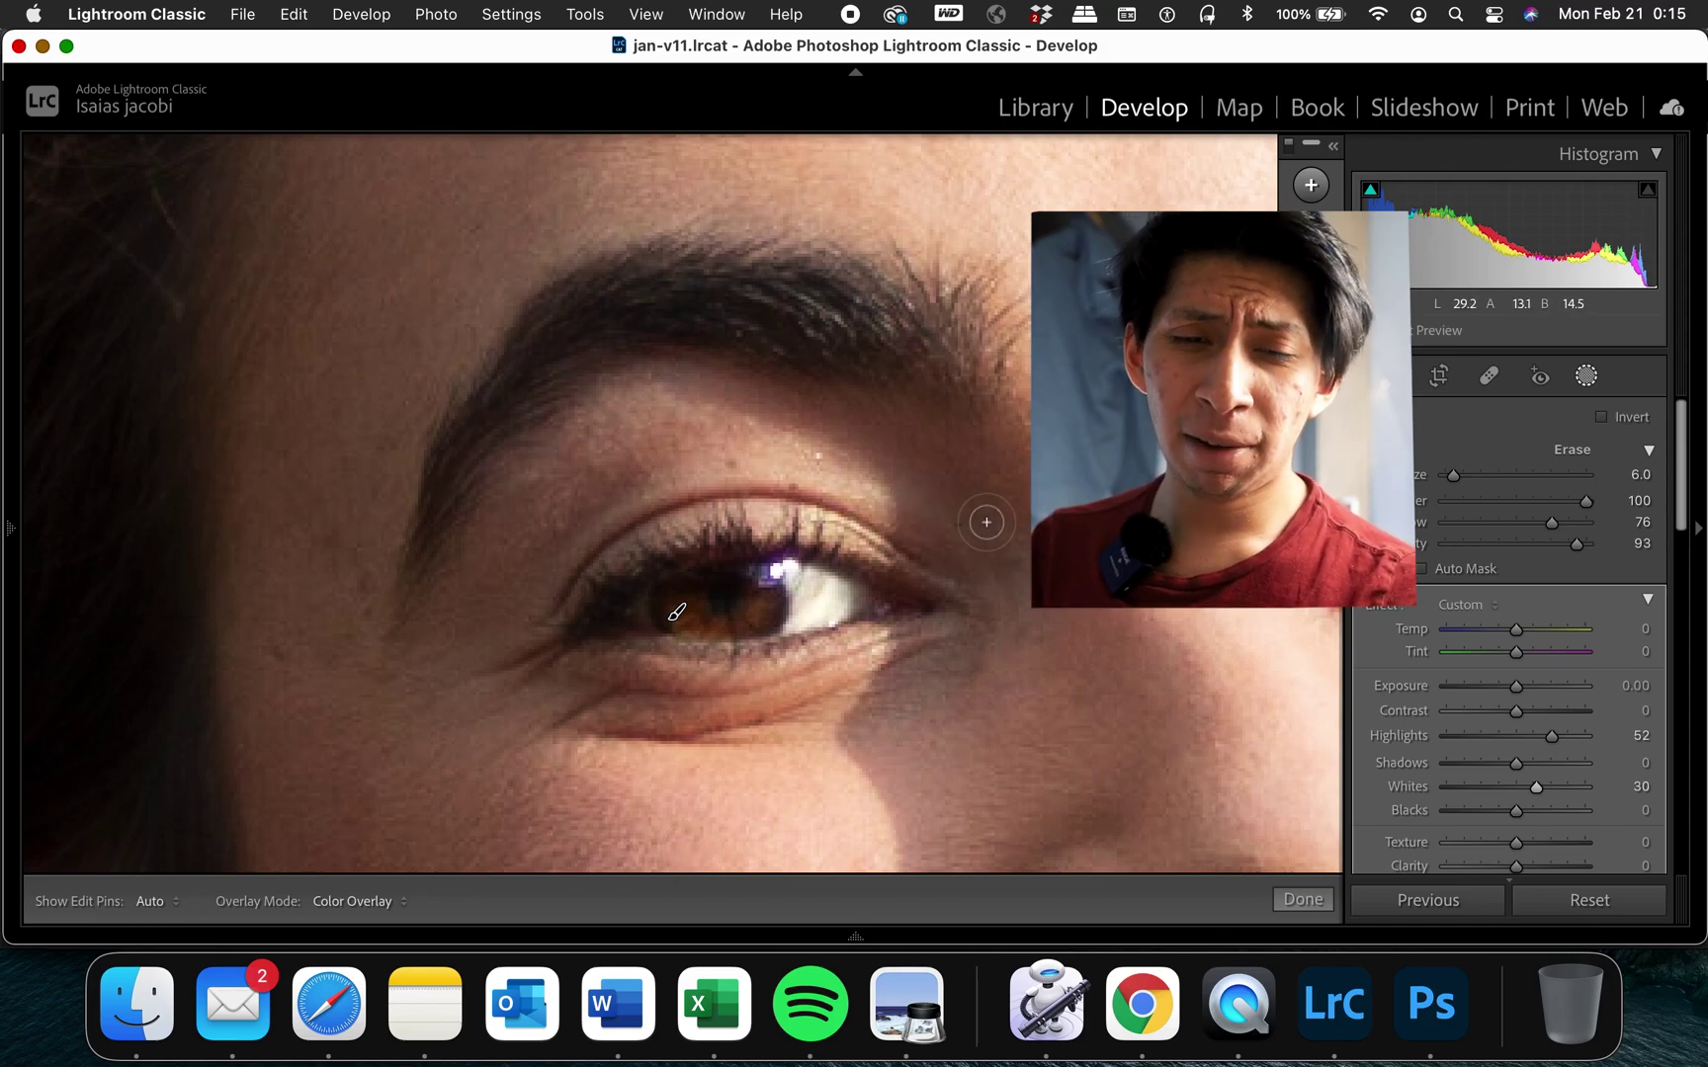
{"action": "left_click_drag", "start_coordinate": [1067, 507], "coordinate": [682, 535]}
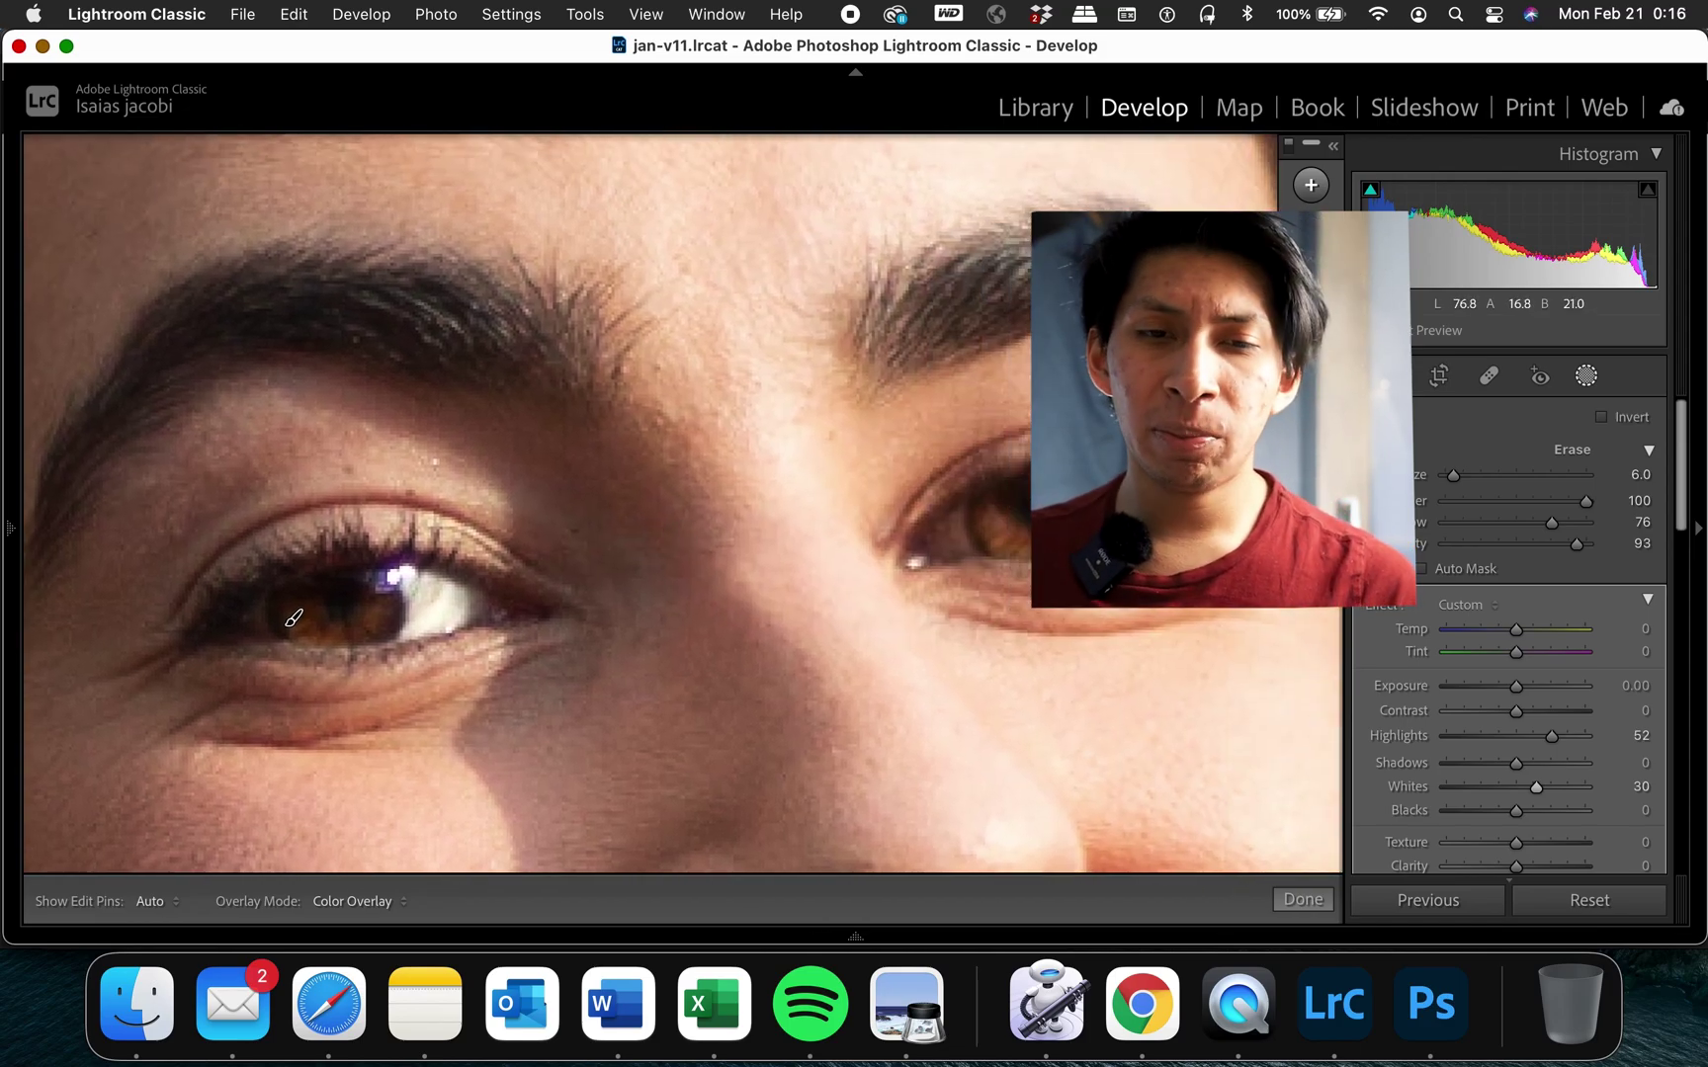
{"action": "key", "text": "h"}
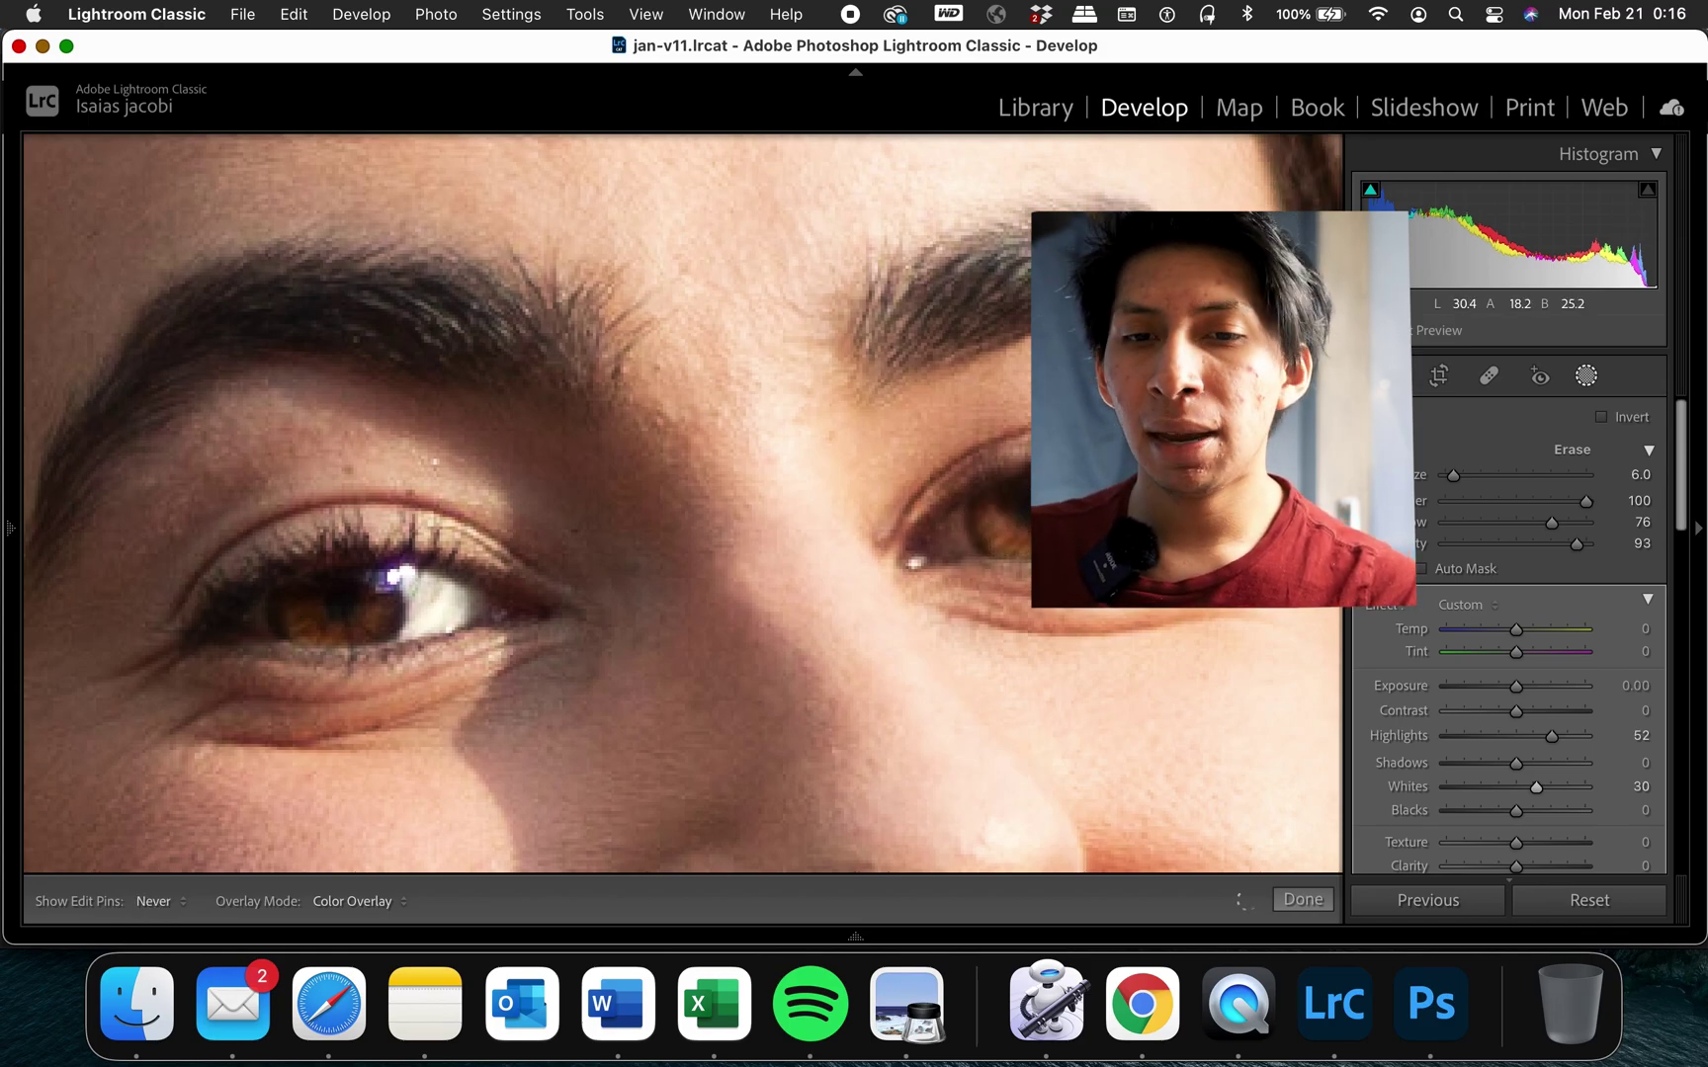
{"action": "key", "text": "h"}
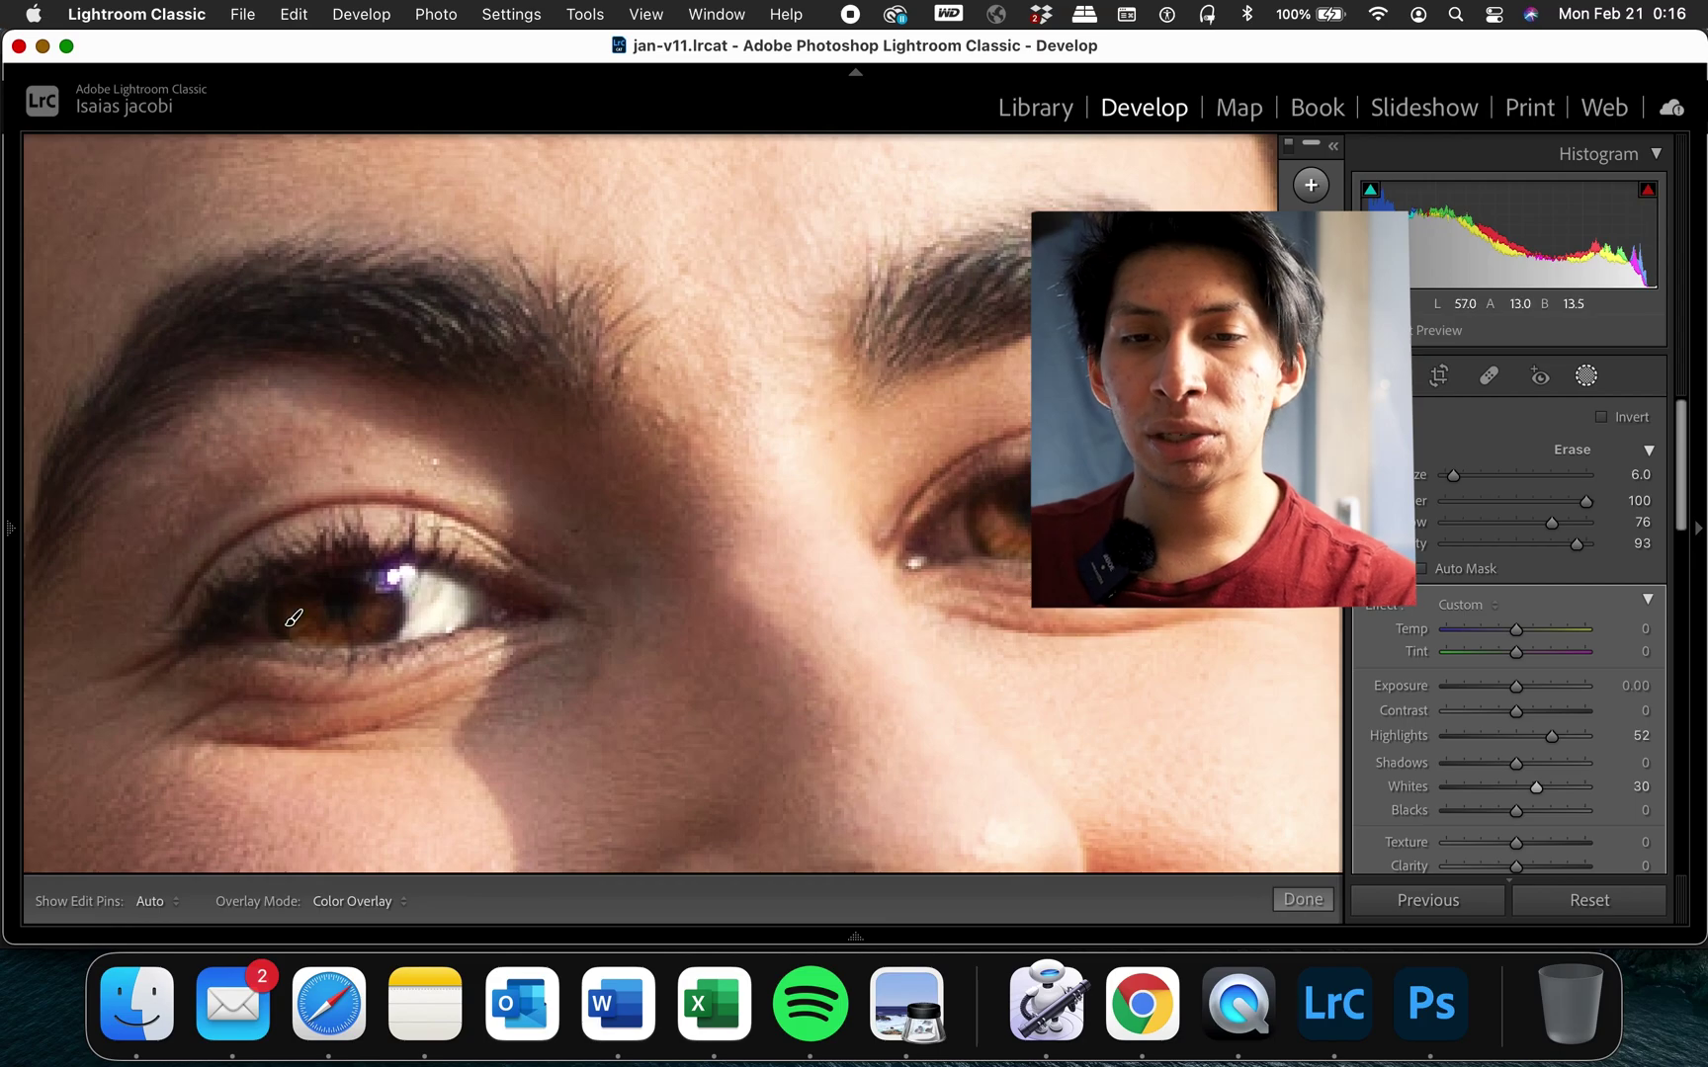
{"action": "left_click_drag", "start_coordinate": [1536, 788], "coordinate": [1529, 790]}
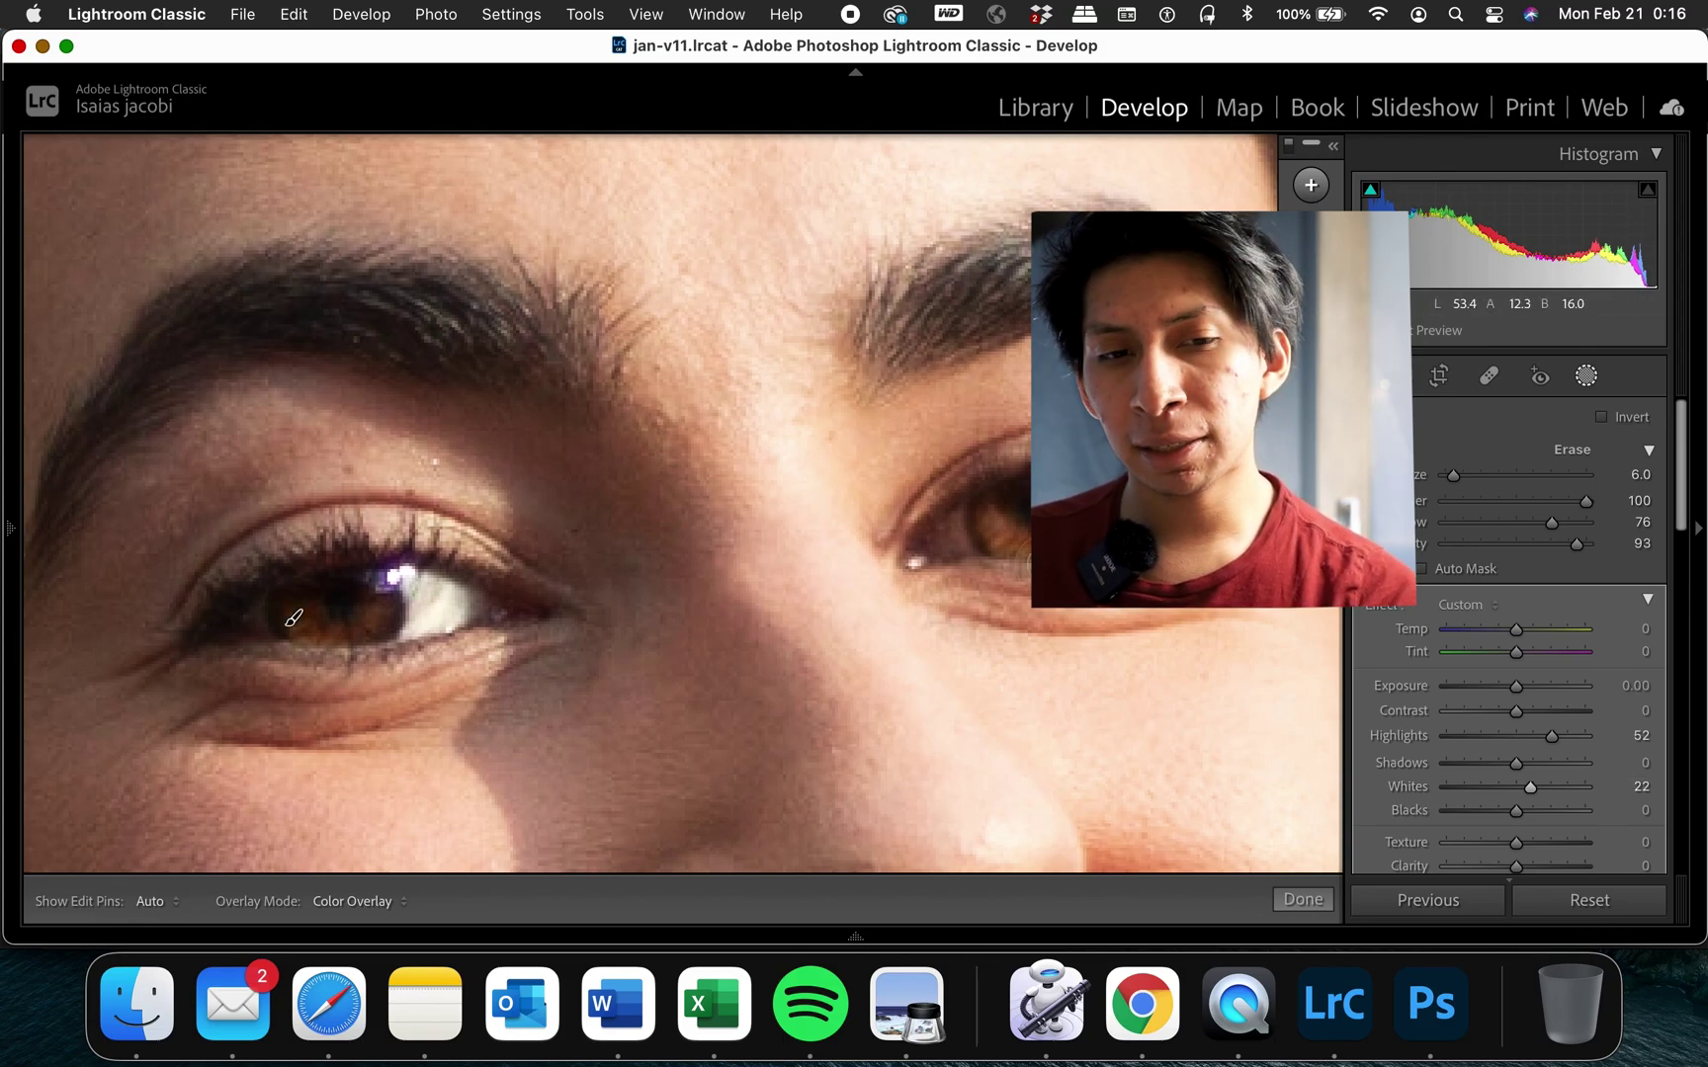
{"action": "key", "text": "h"}
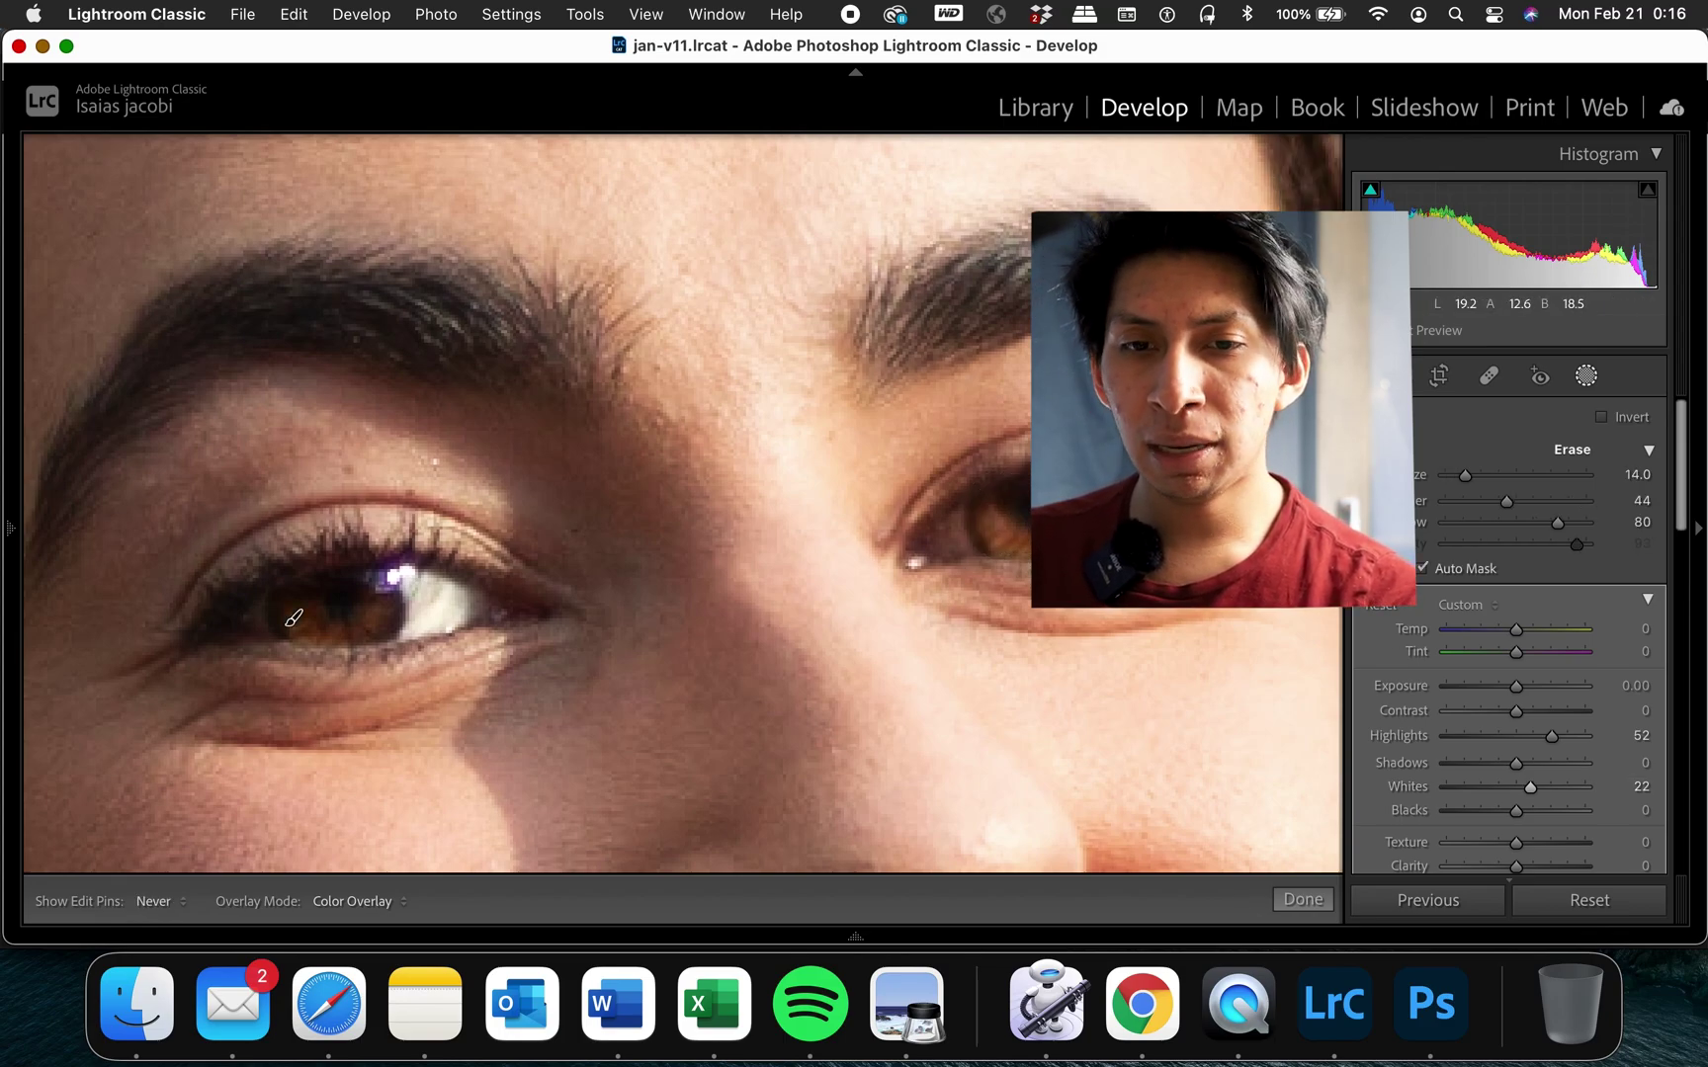
{"action": "key", "text": "h"}
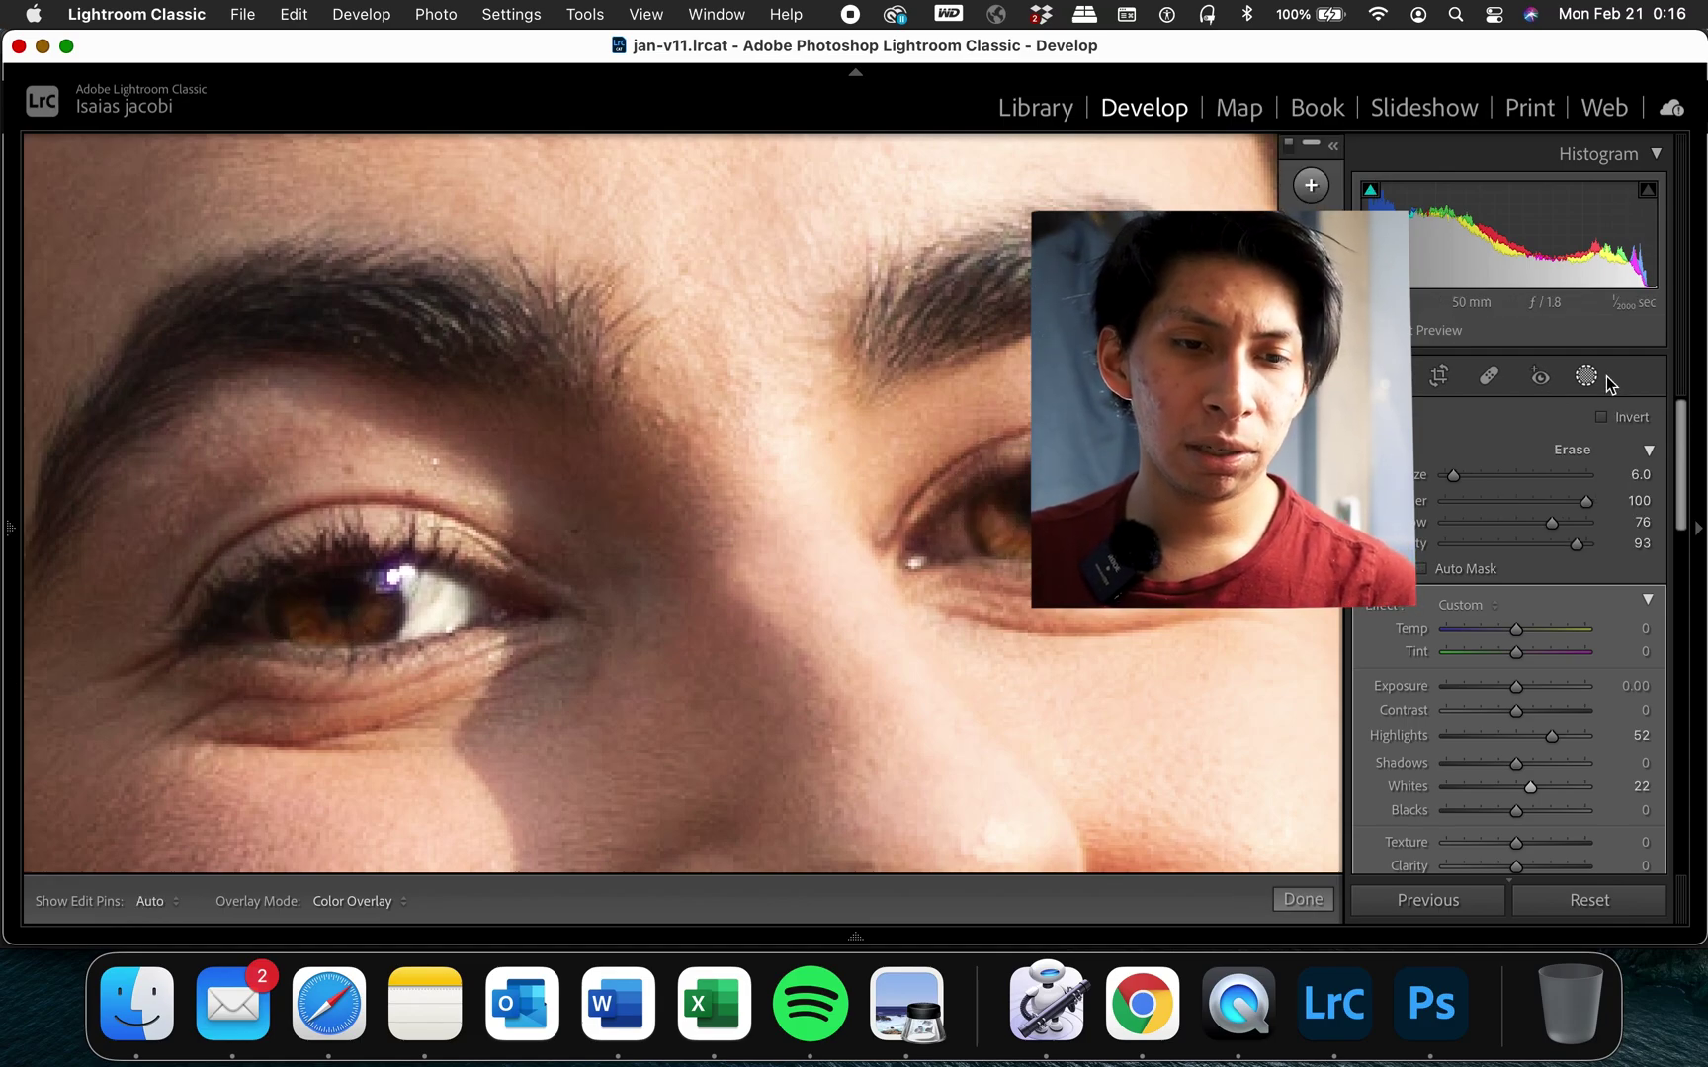
- Add a new brush mask and paint it over the right iris
{"action": "left_click", "coordinate": [1311, 187]}
{"action": "left_click", "coordinate": [1468, 306]}
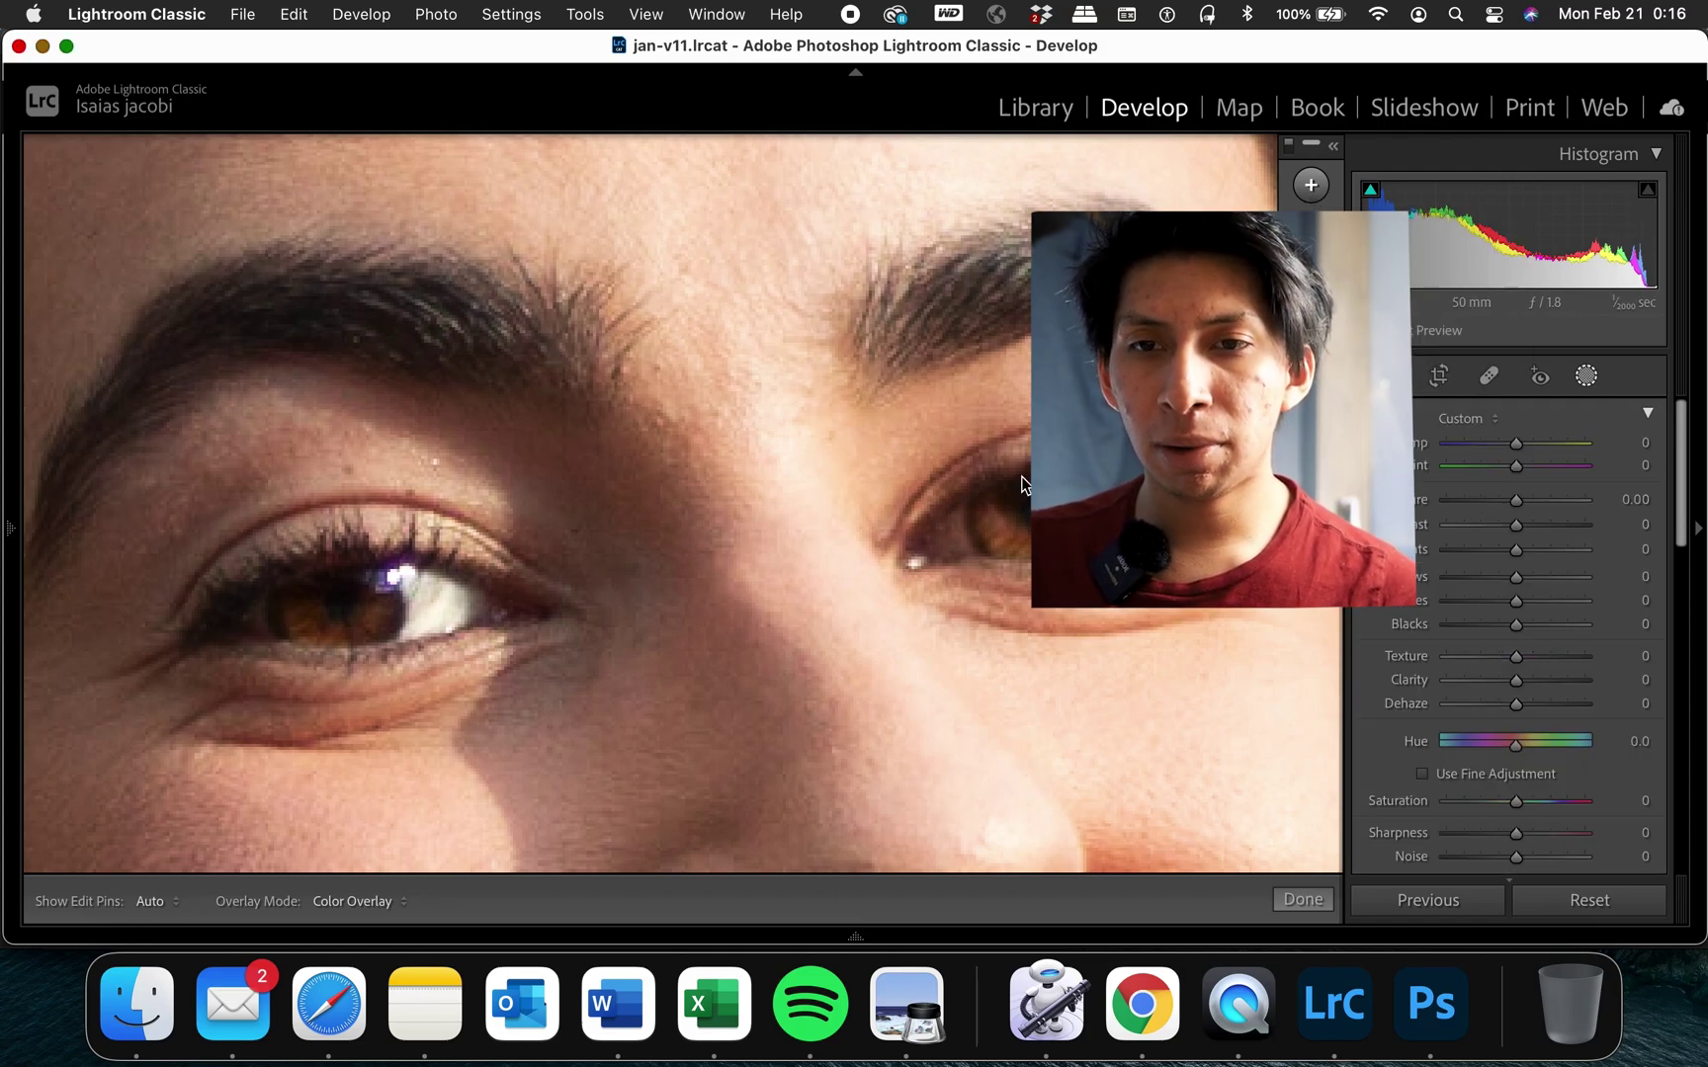
{"action": "left_click", "coordinate": [964, 533]}
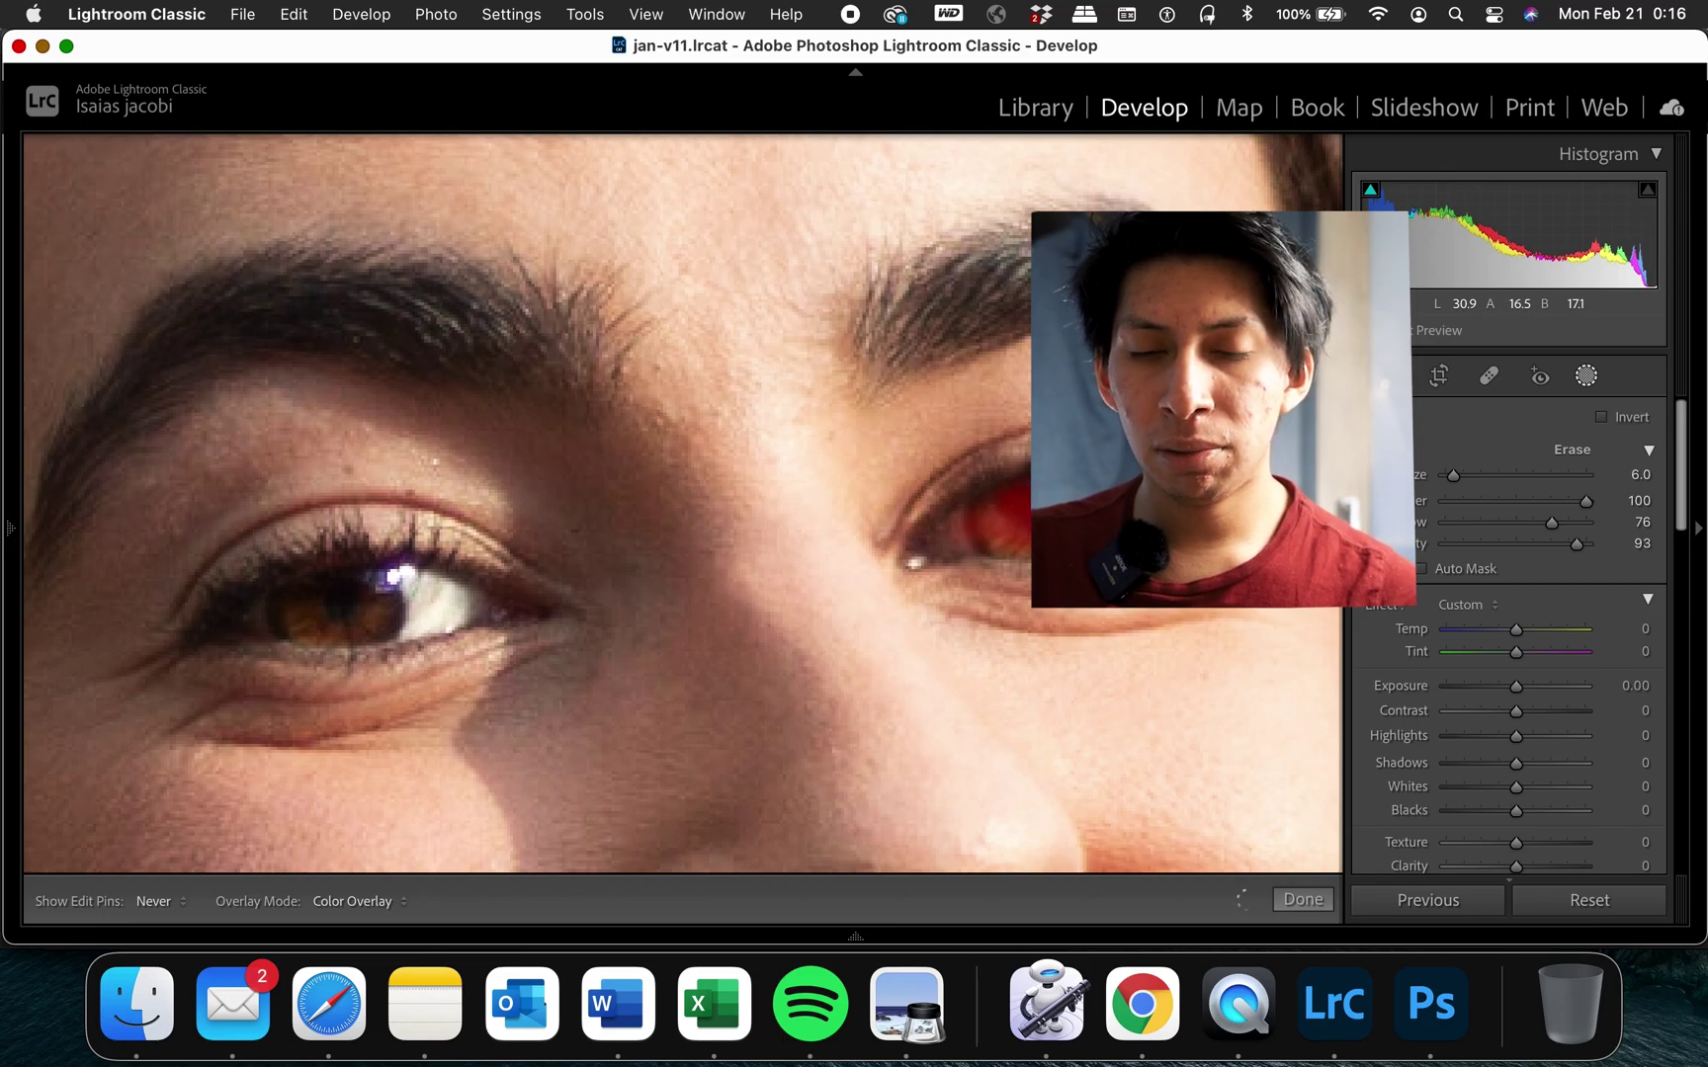
{"action": "left_click_drag", "start_coordinate": [1000, 529], "coordinate": [1015, 500]}
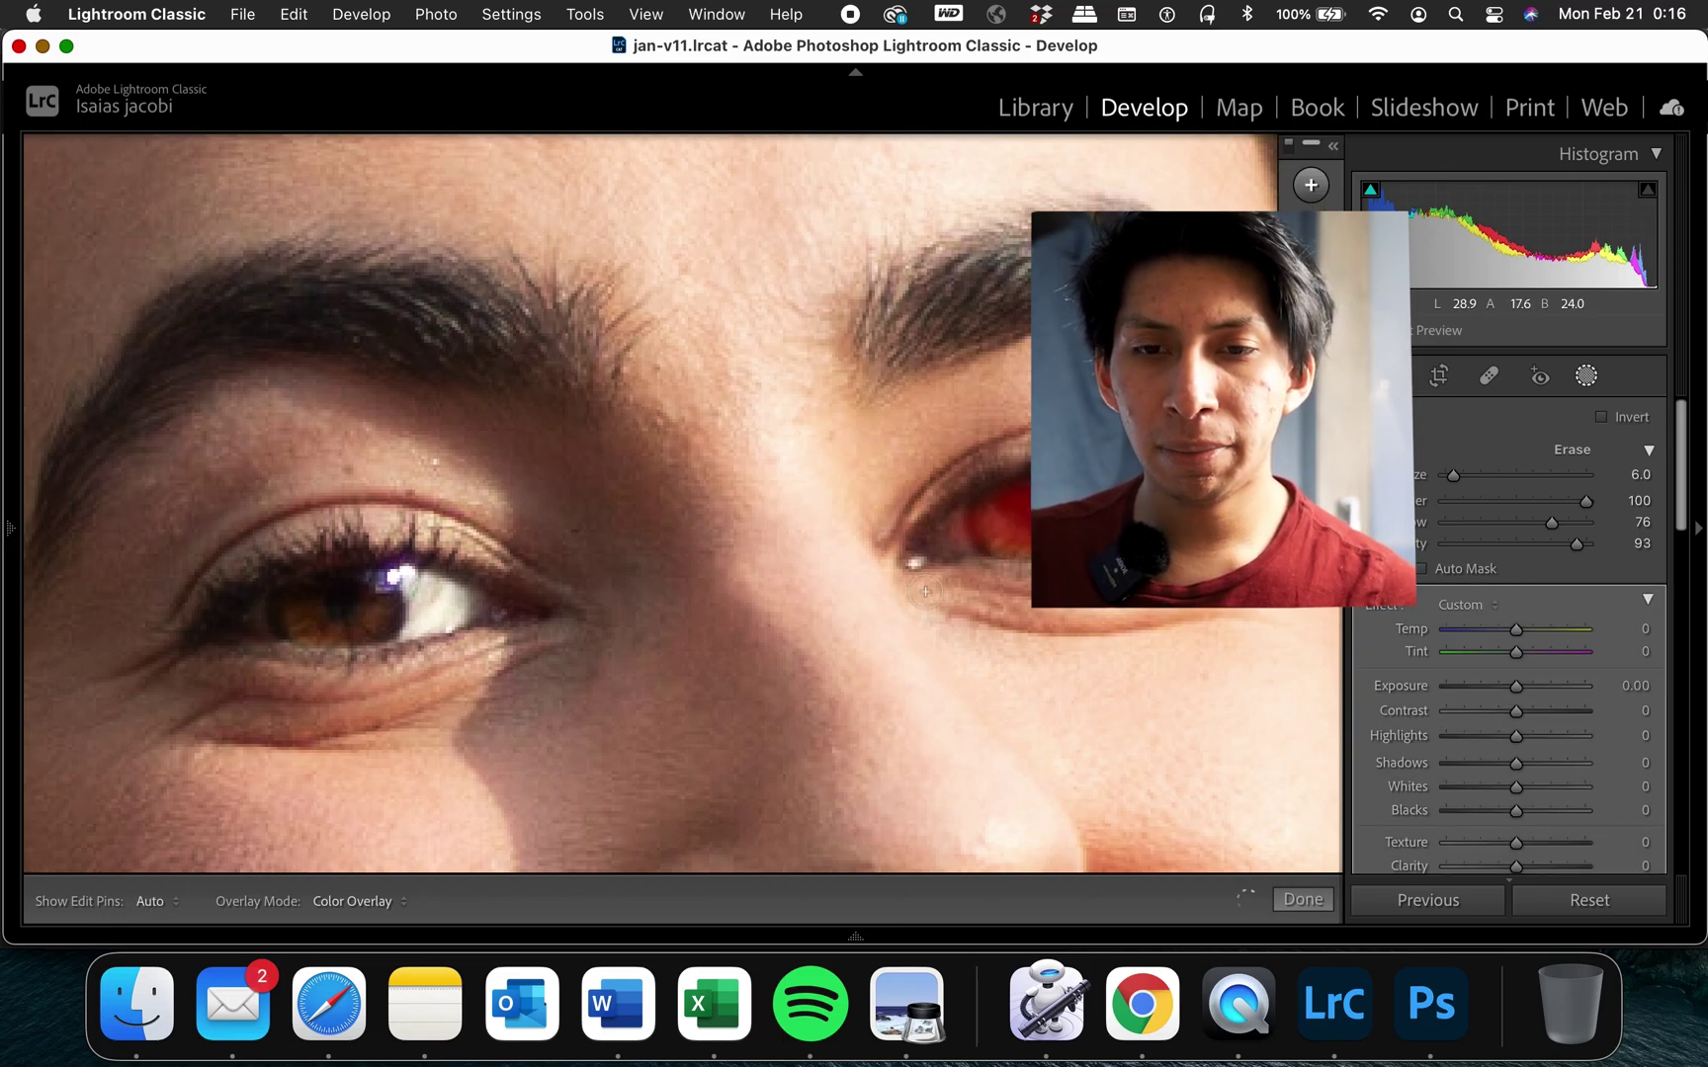
{"action": "left_click", "coordinate": [854, 934]}
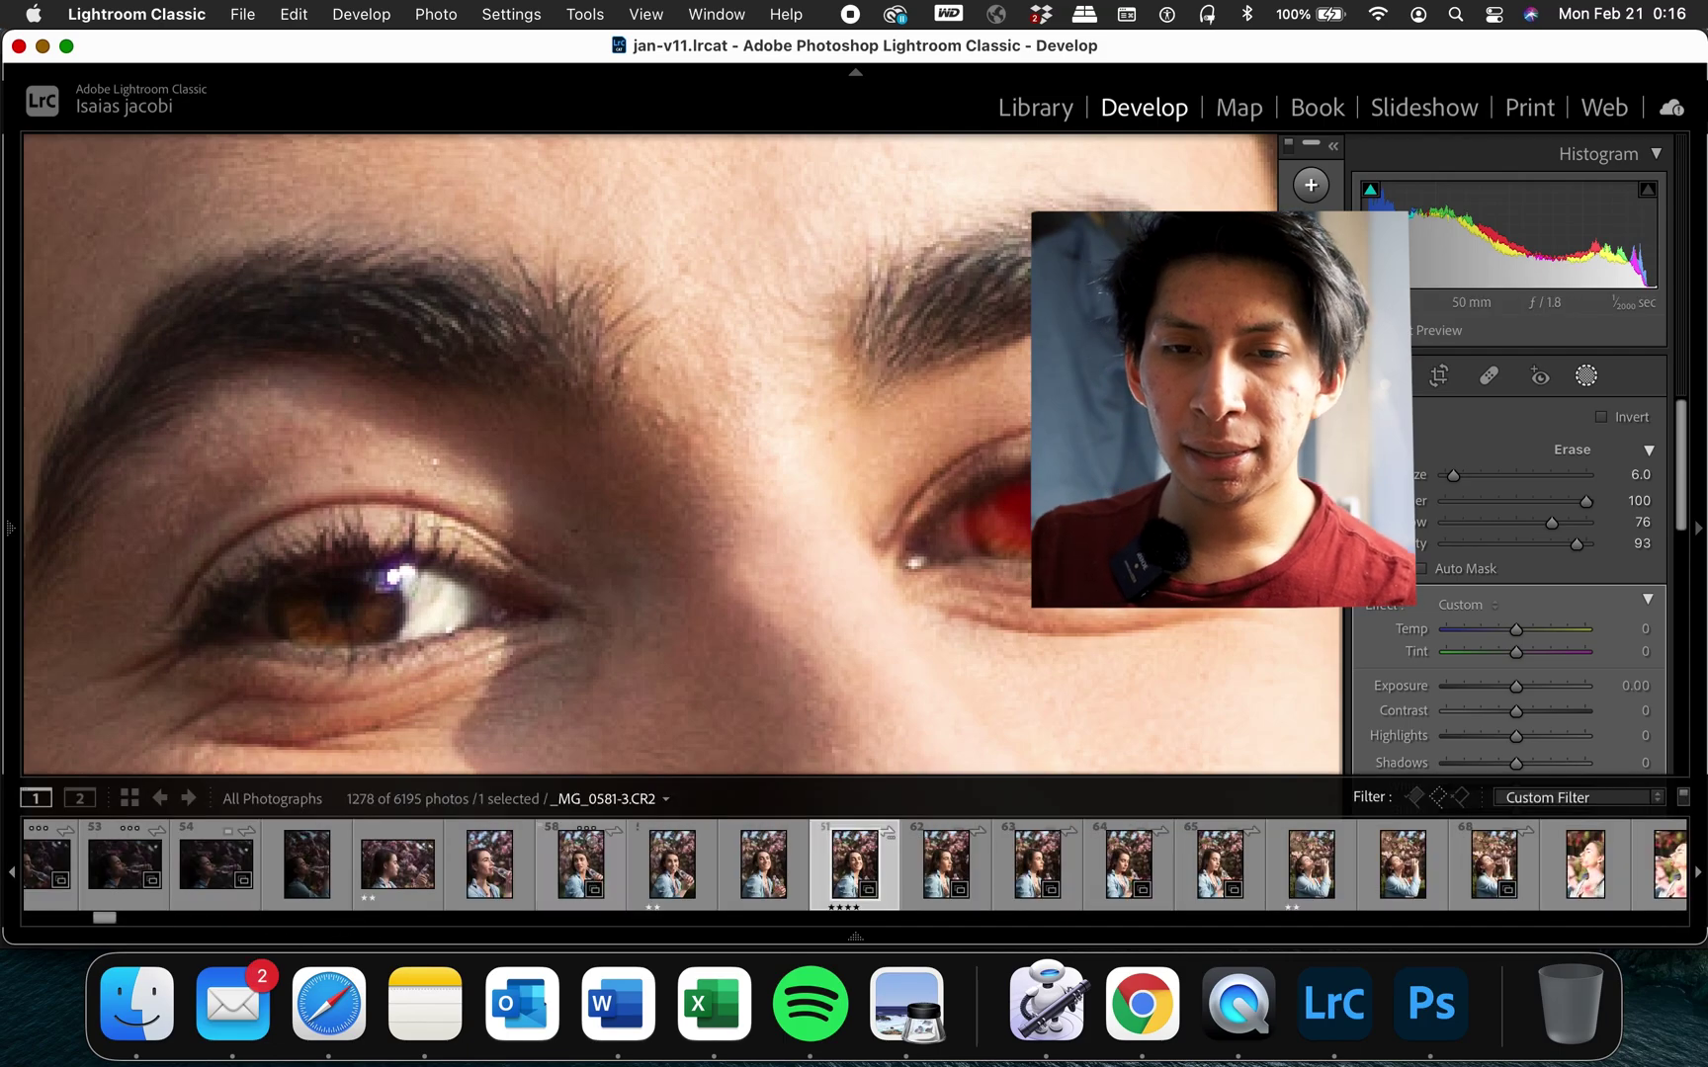
- Try and reset mask Exposure, then settle the iris mask at highlights 16 and whites 13
{"action": "left_click_drag", "start_coordinate": [1518, 685], "coordinate": [1540, 688]}
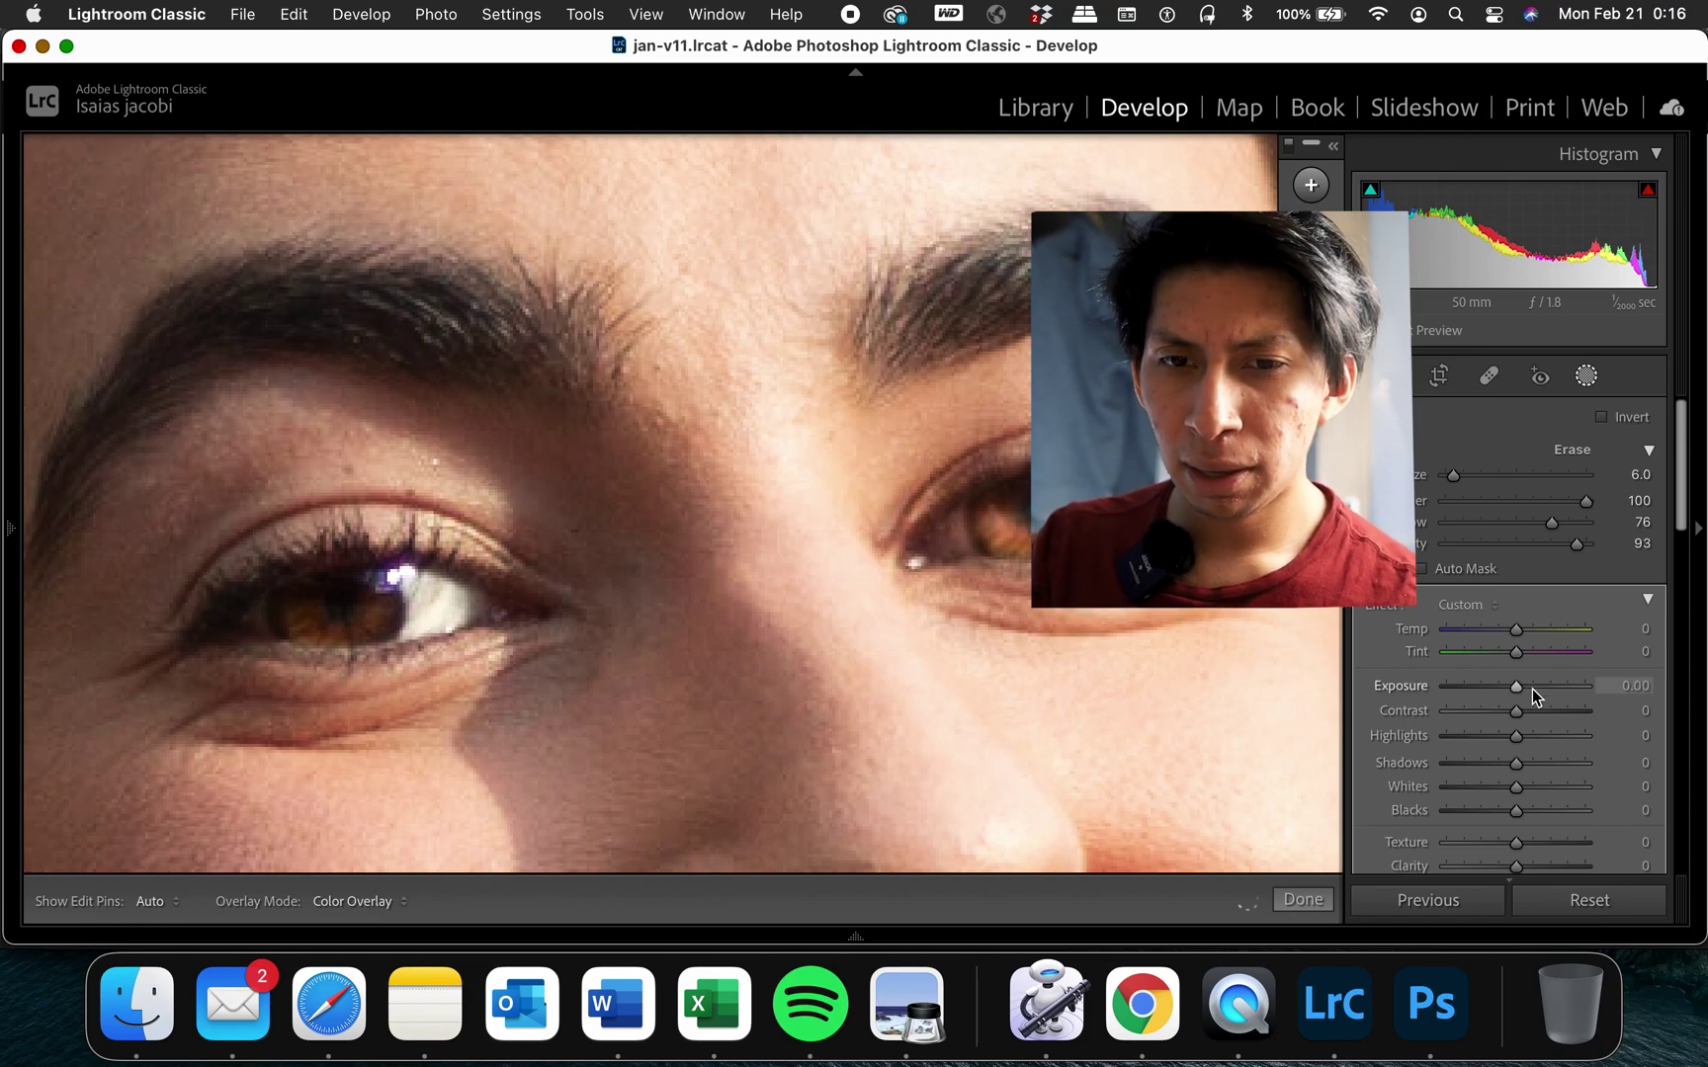
{"action": "double_click", "coordinate": [1532, 688]}
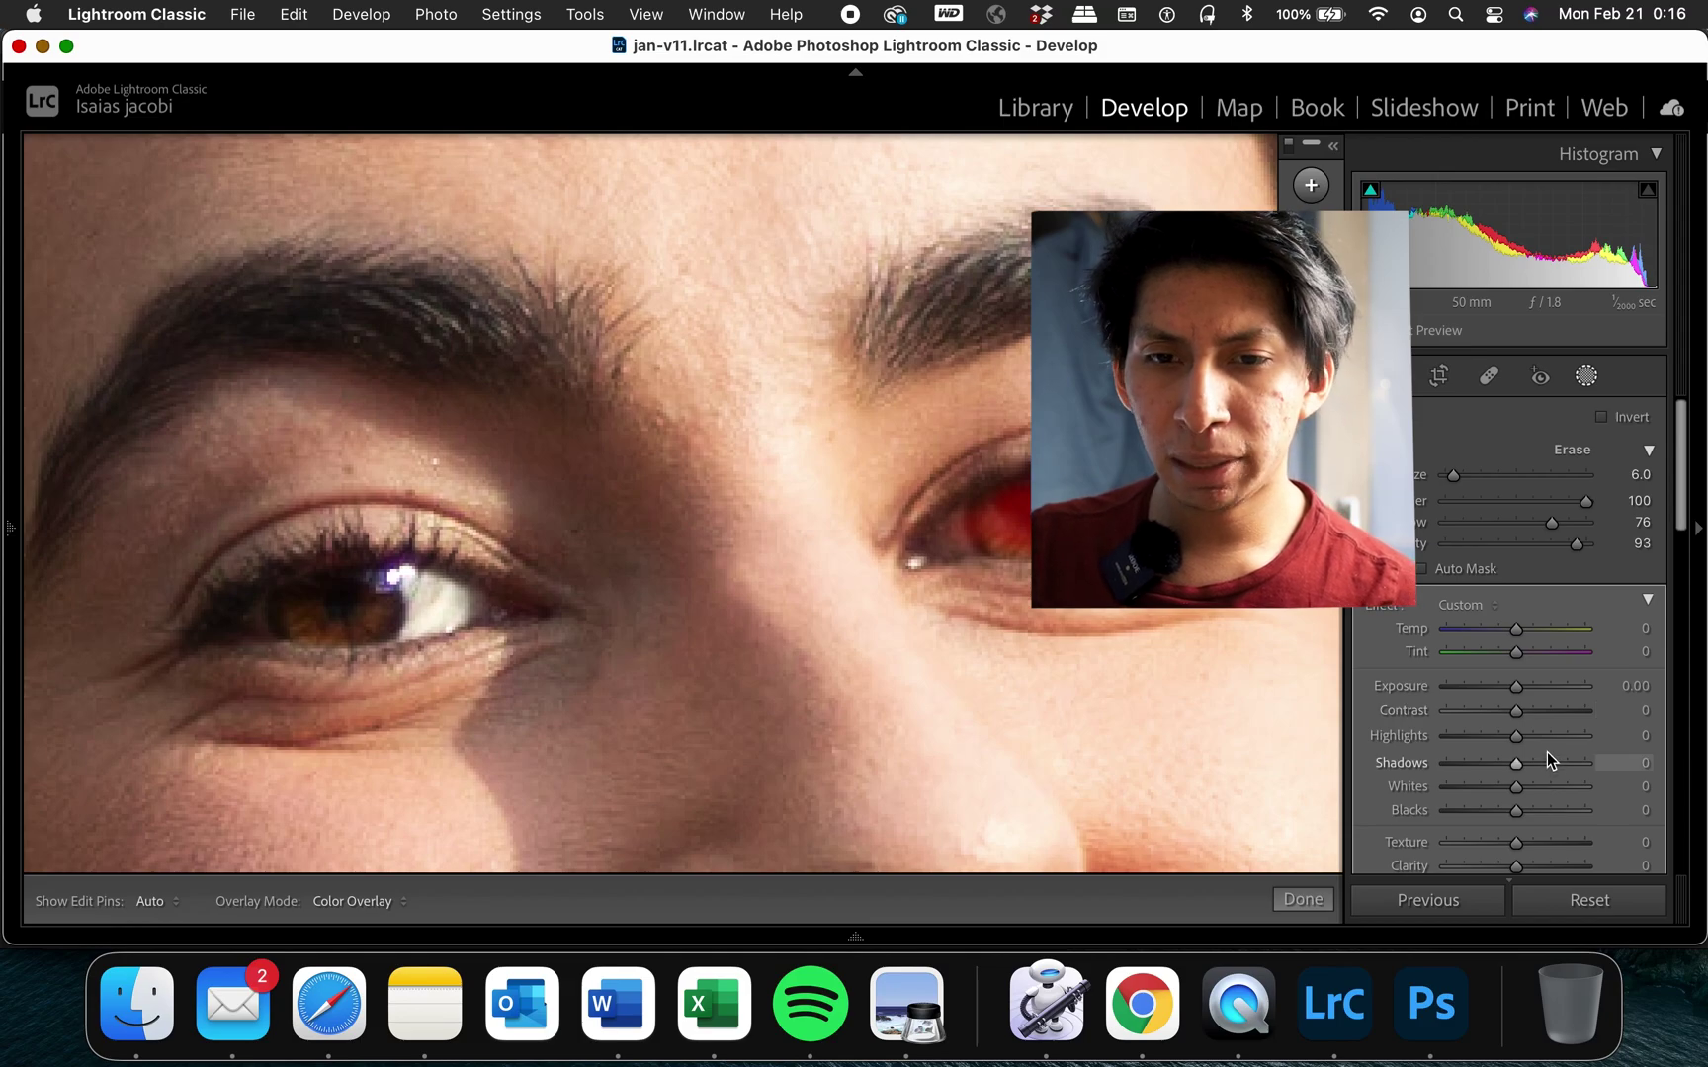
{"action": "mouse_move", "coordinate": [1517, 737]}
{"action": "left_mouse_down"}
{"action": "mouse_move", "coordinate": [1545, 737]}
{"action": "mouse_move", "coordinate": [1545, 787]}
{"action": "left_mouse_up"}
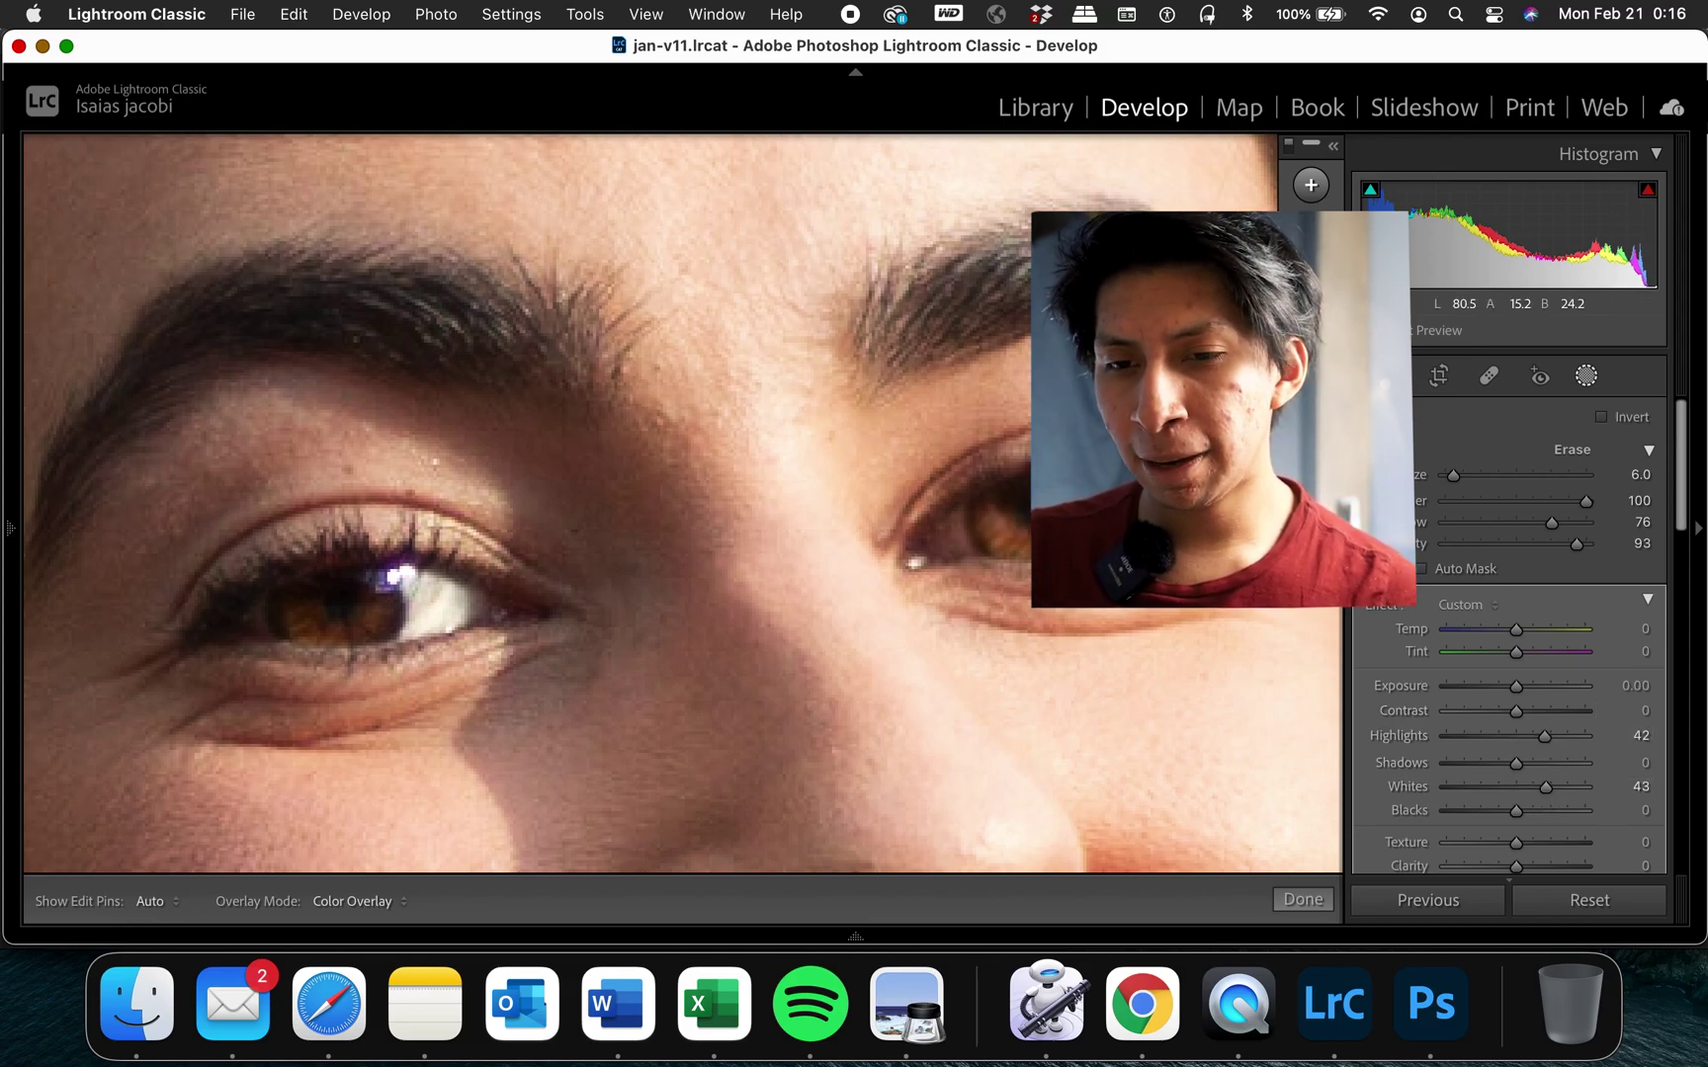
{"action": "key", "text": "h"}
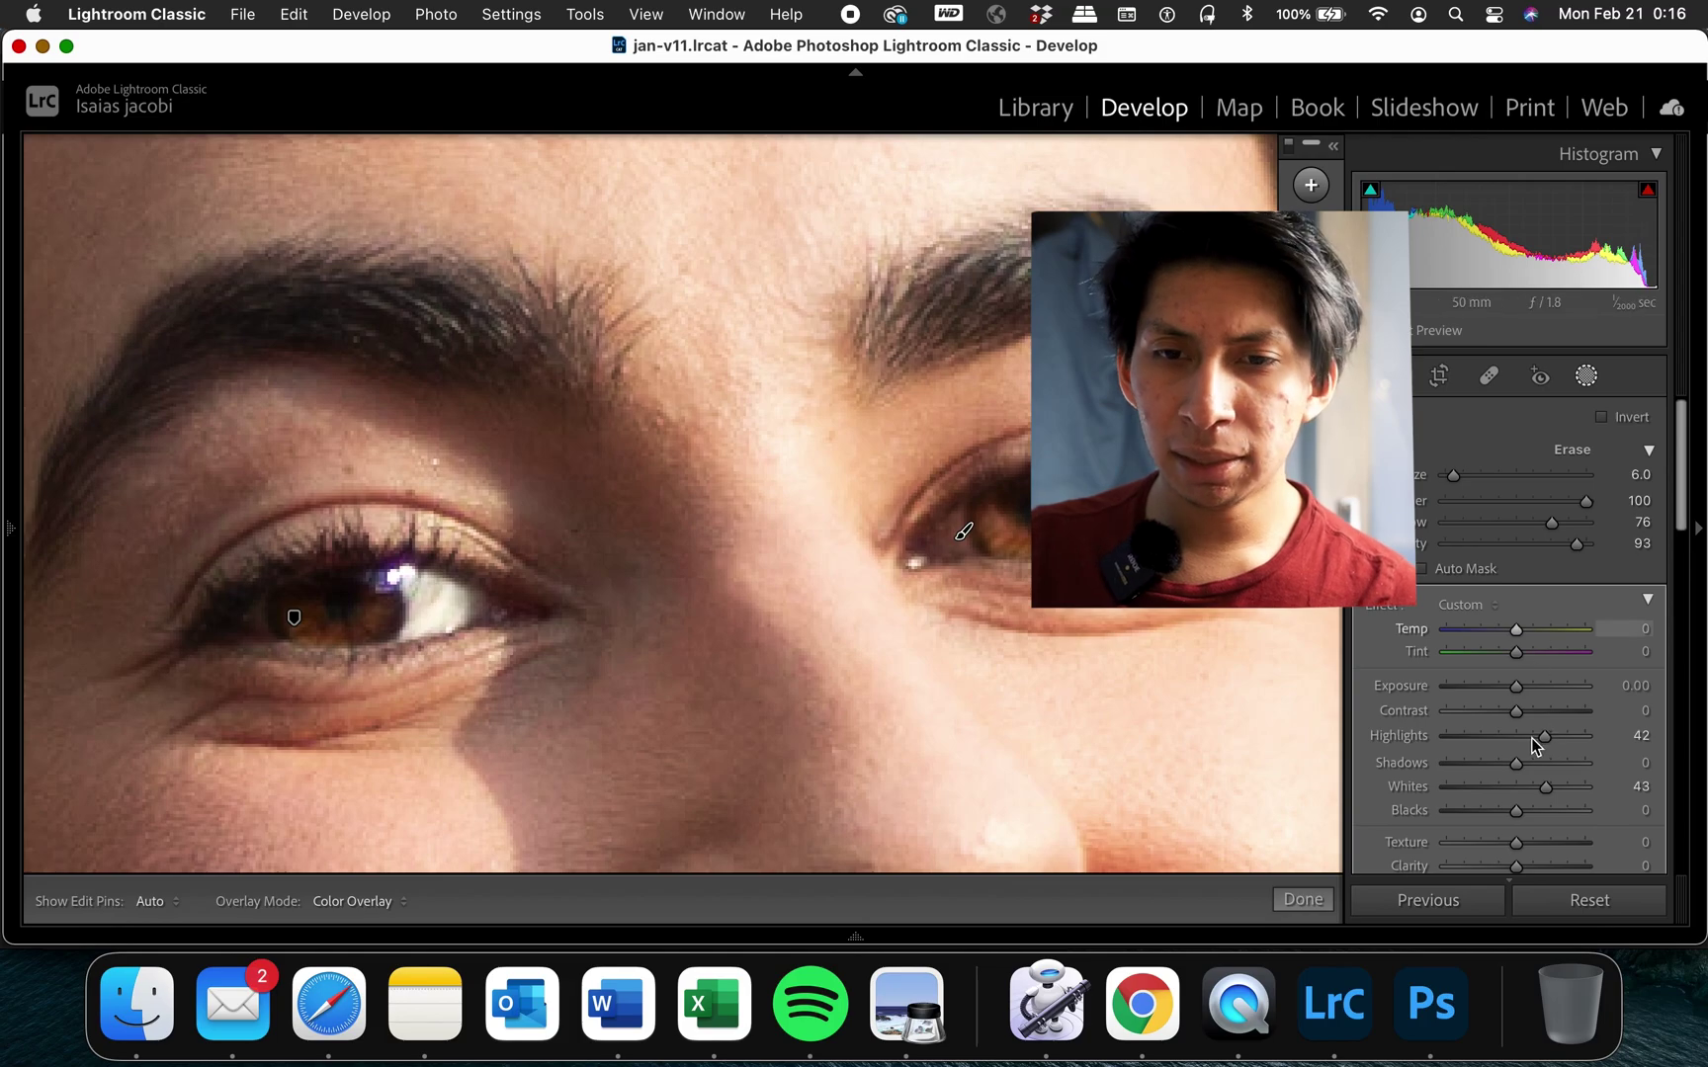
{"action": "left_click_drag", "start_coordinate": [1537, 738], "coordinate": [1528, 737]}
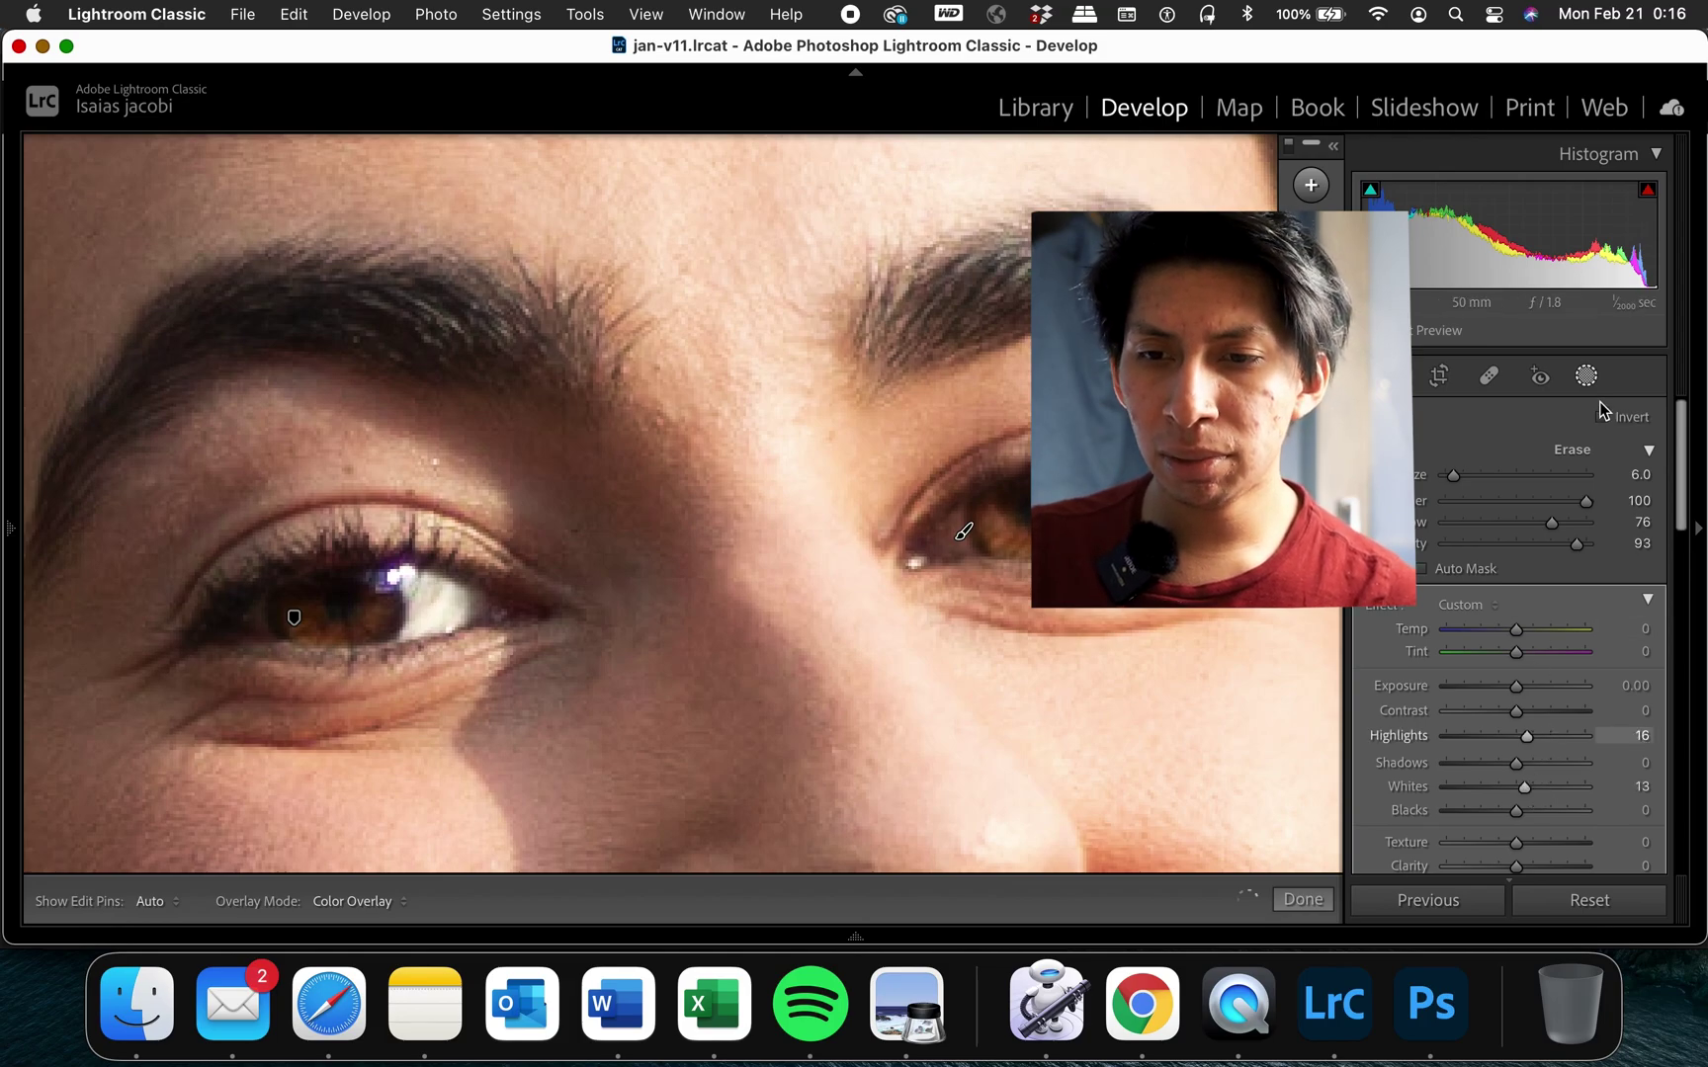
{"action": "left_click", "coordinate": [1525, 788]}
- Leave masking and flip between the original and edited close-up of the eye
{"action": "key", "text": "Return"}
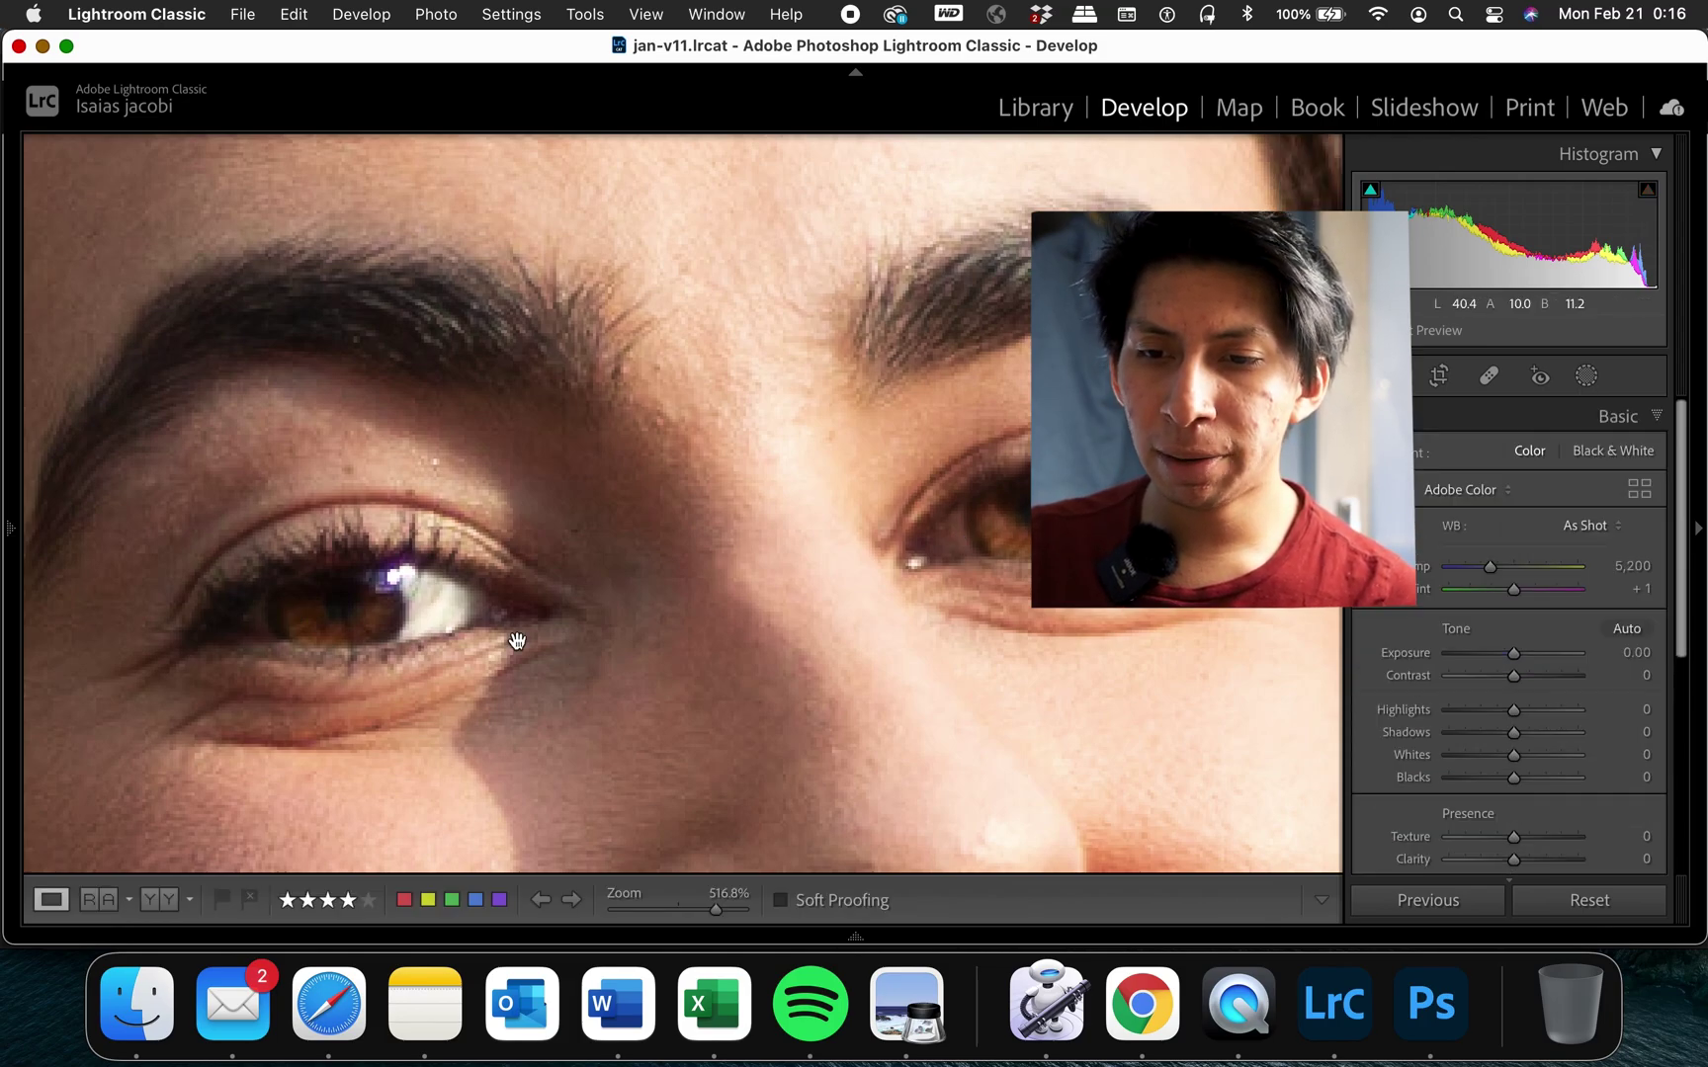
{"action": "left_click_drag", "start_coordinate": [439, 601], "coordinate": [526, 582]}
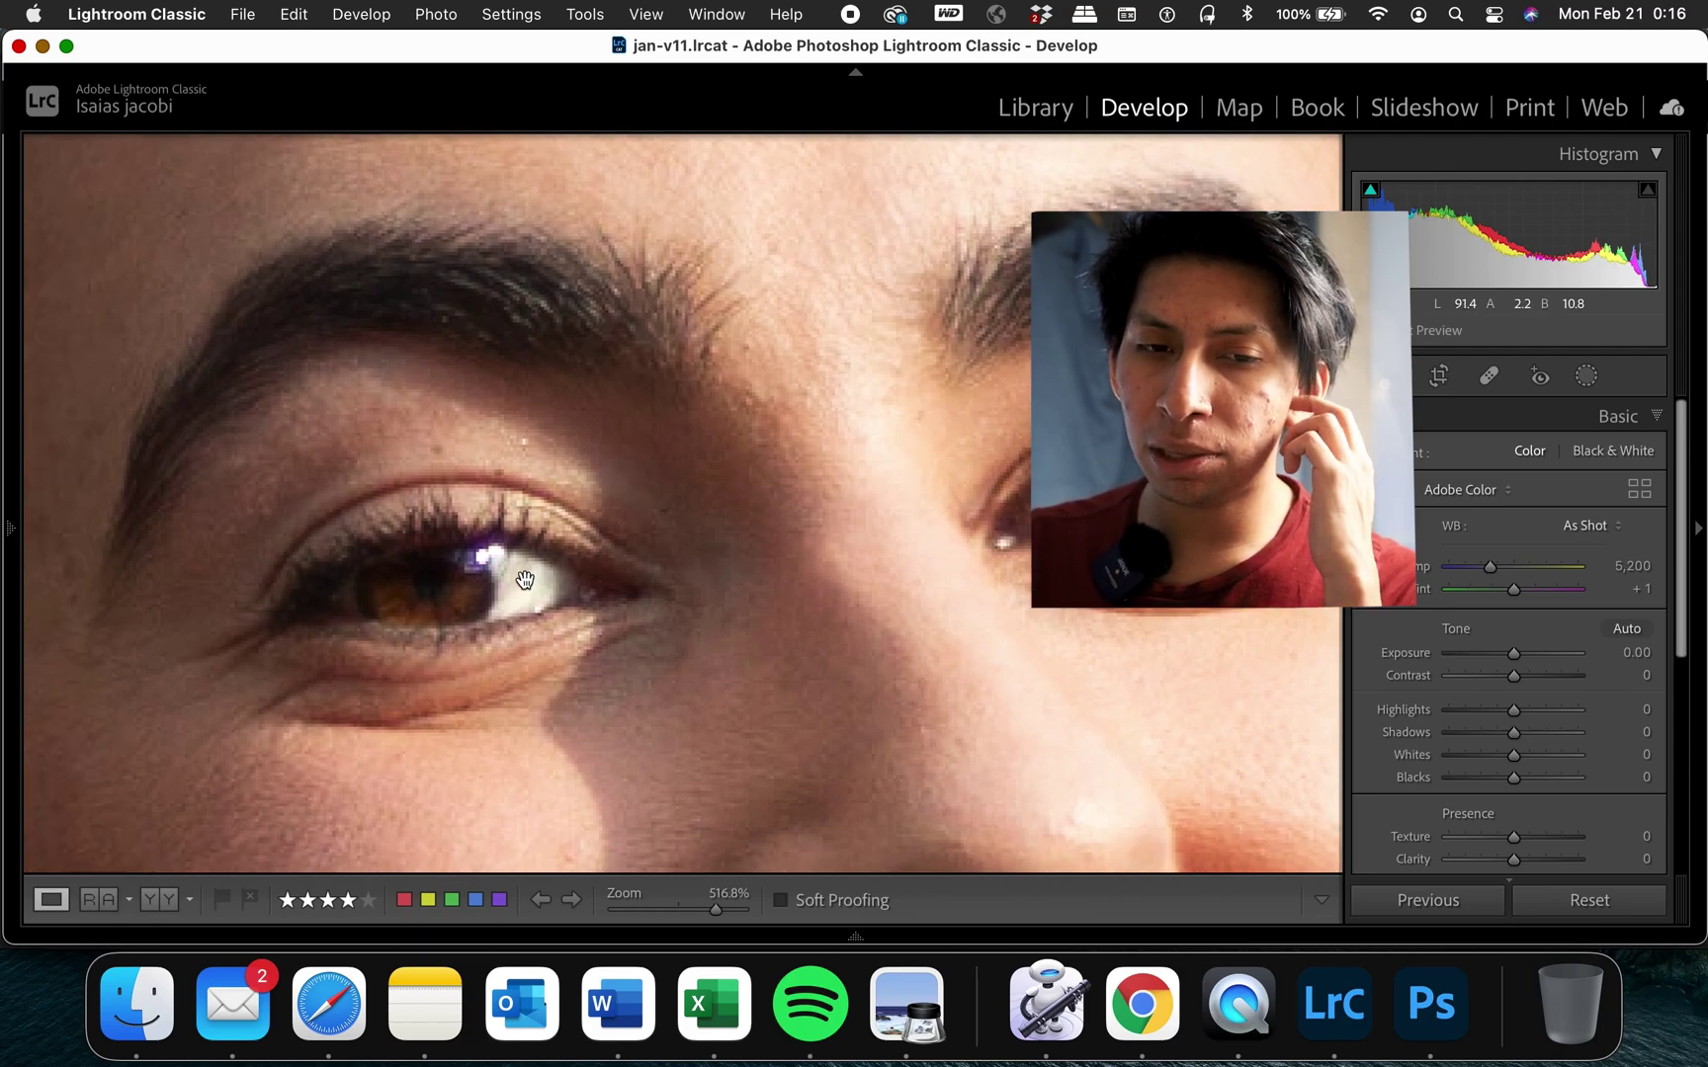
{"action": "key", "text": "backslash"}
{"action": "key", "text": "backslash"}
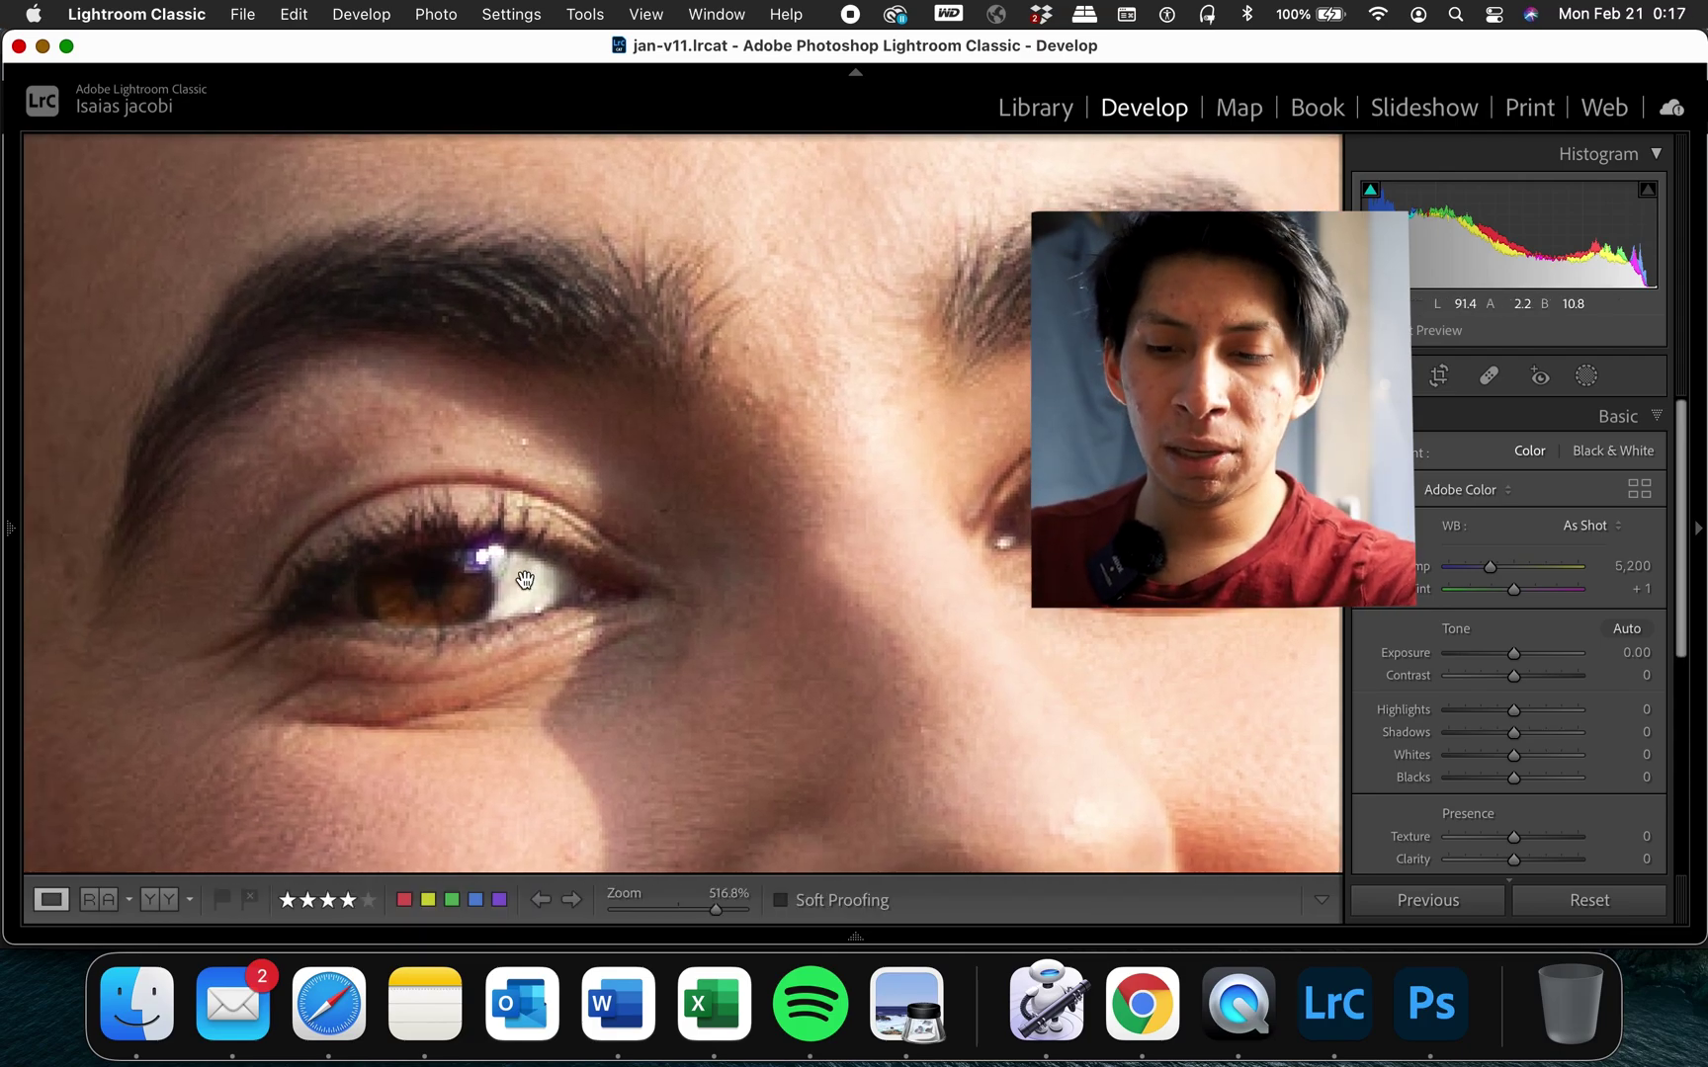
{"action": "key", "text": "backslash"}
{"action": "key", "text": "backslash"}
{"action": "key", "text": "backslash"}
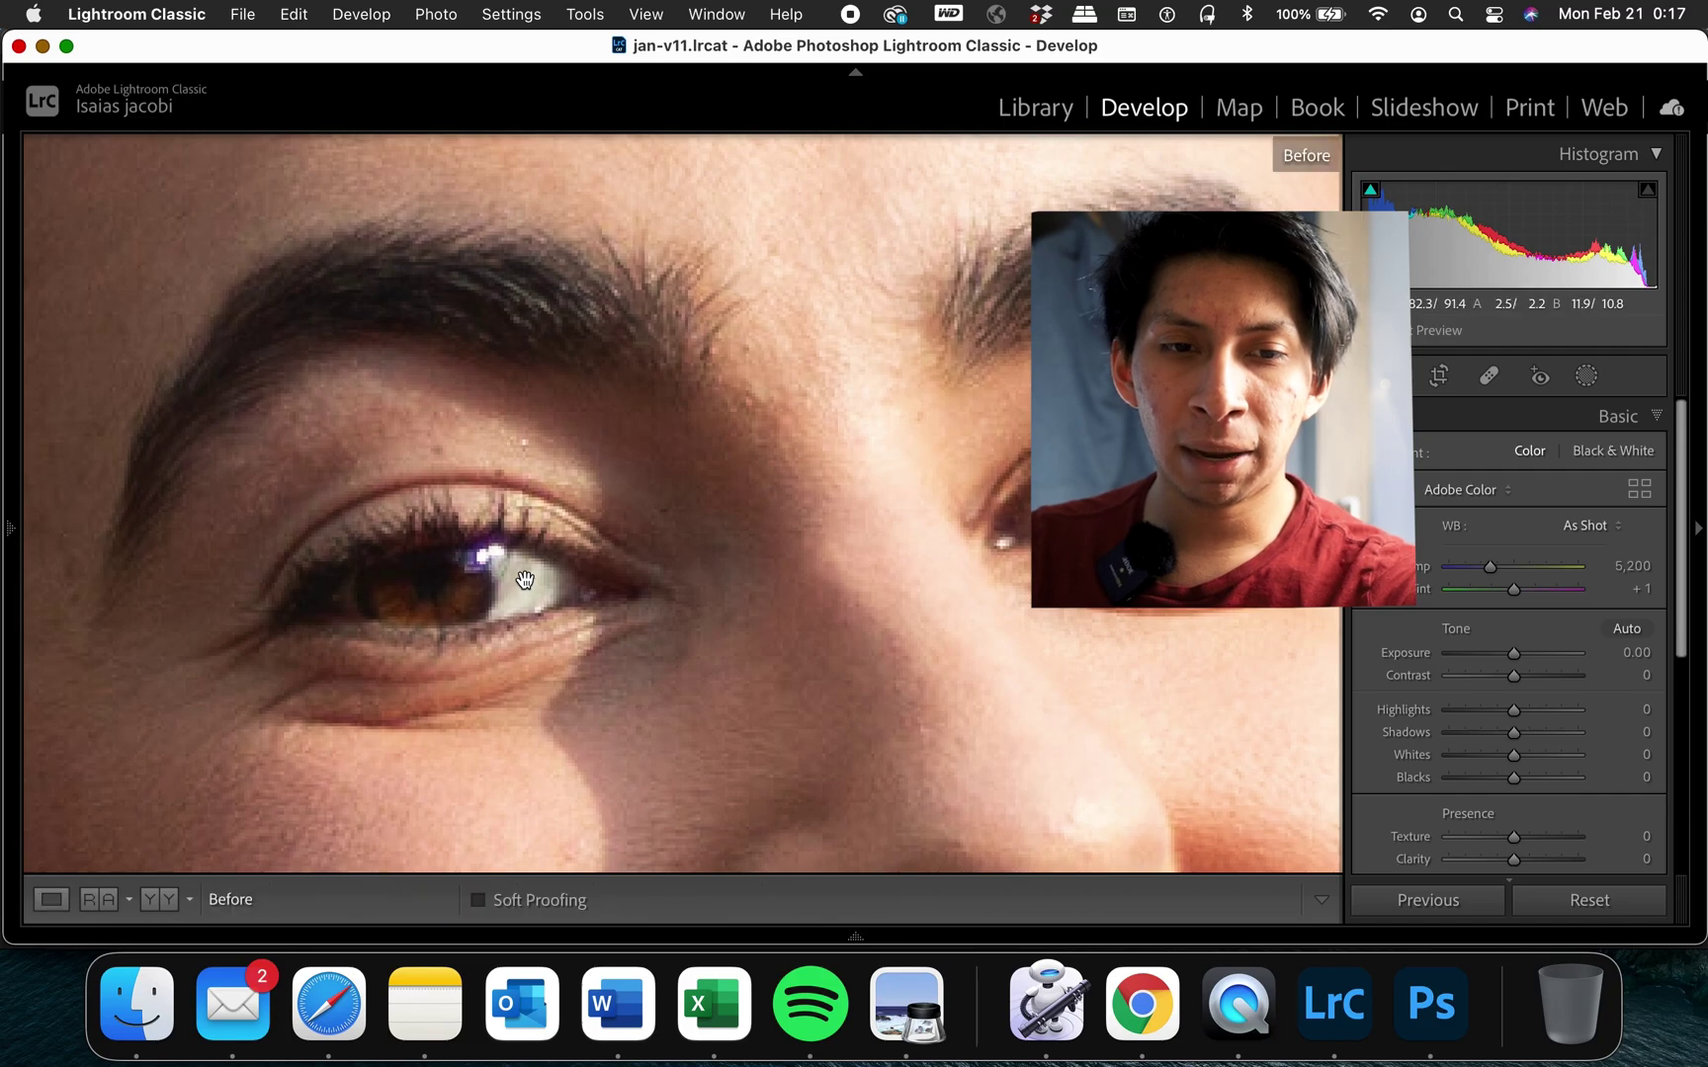
{"action": "key", "text": "backslash"}
{"action": "key", "text": "backslash"}
{"action": "key", "text": "backslash"}
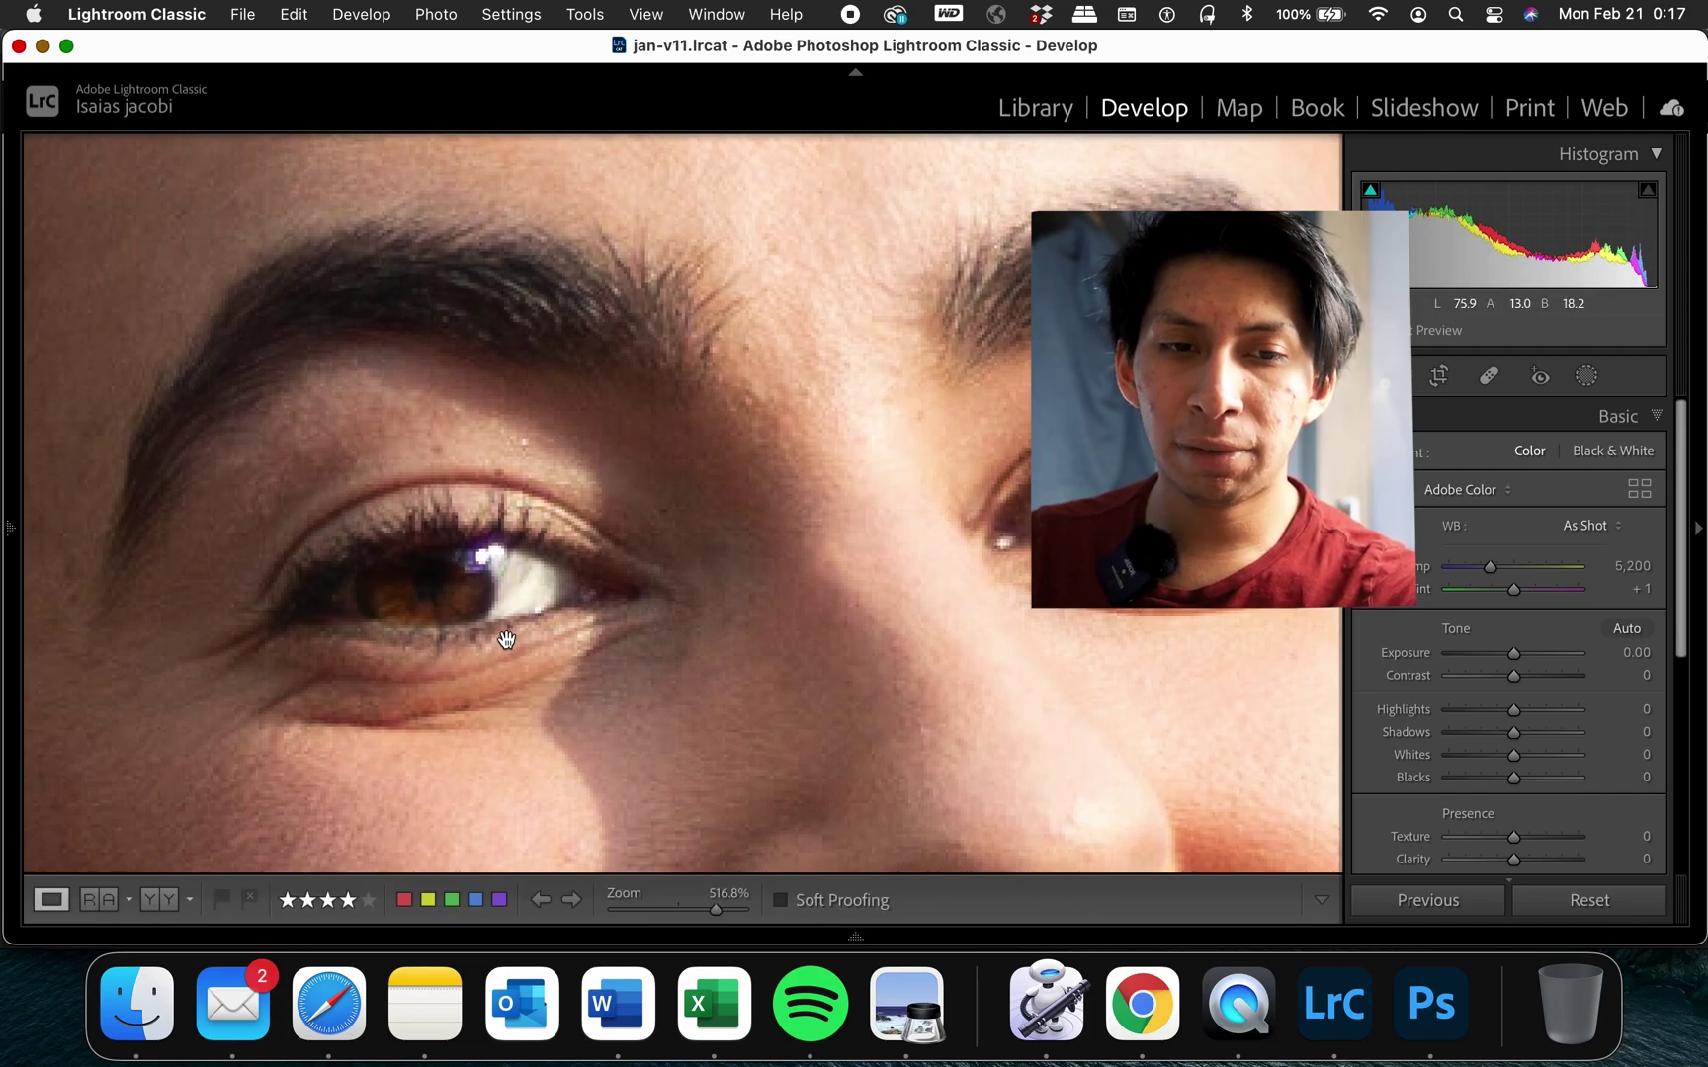
{"action": "key", "text": "backslash"}
{"action": "key", "text": "backslash"}
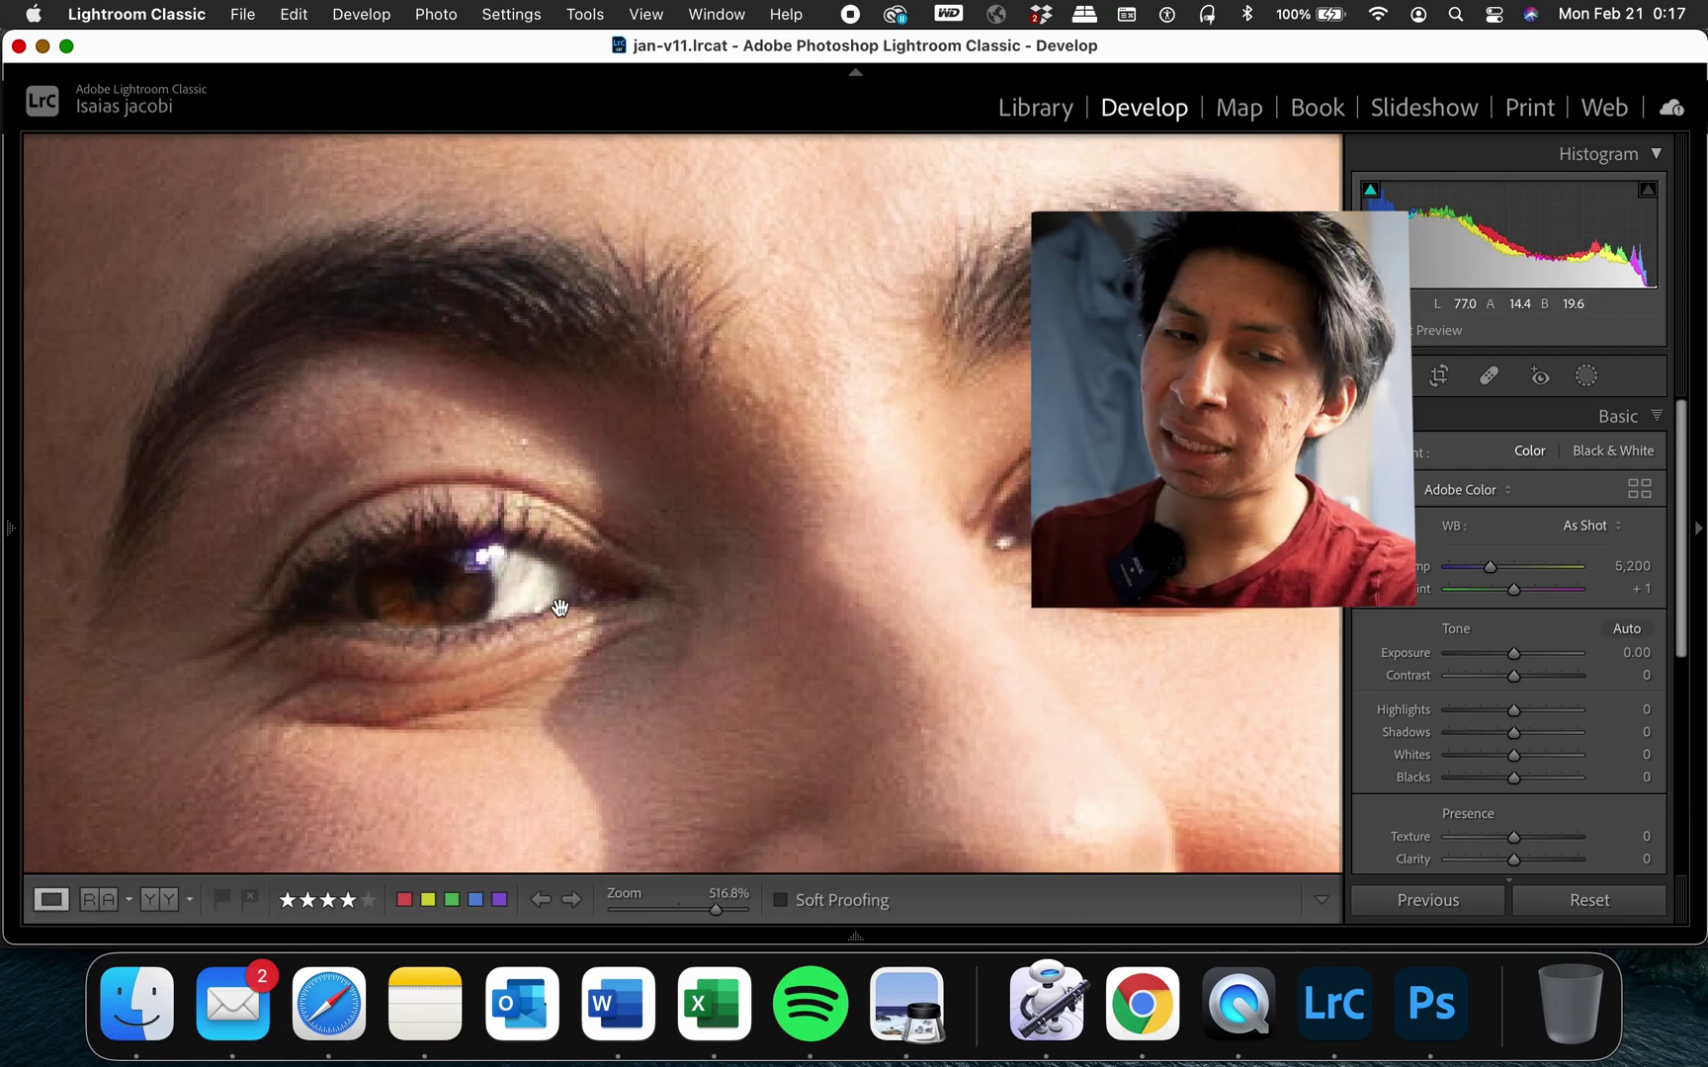
- Compare the whole portrait with the original, then zoom in close on the other eye
{"action": "left_click", "coordinate": [503, 644]}
{"action": "key", "text": "backslash"}
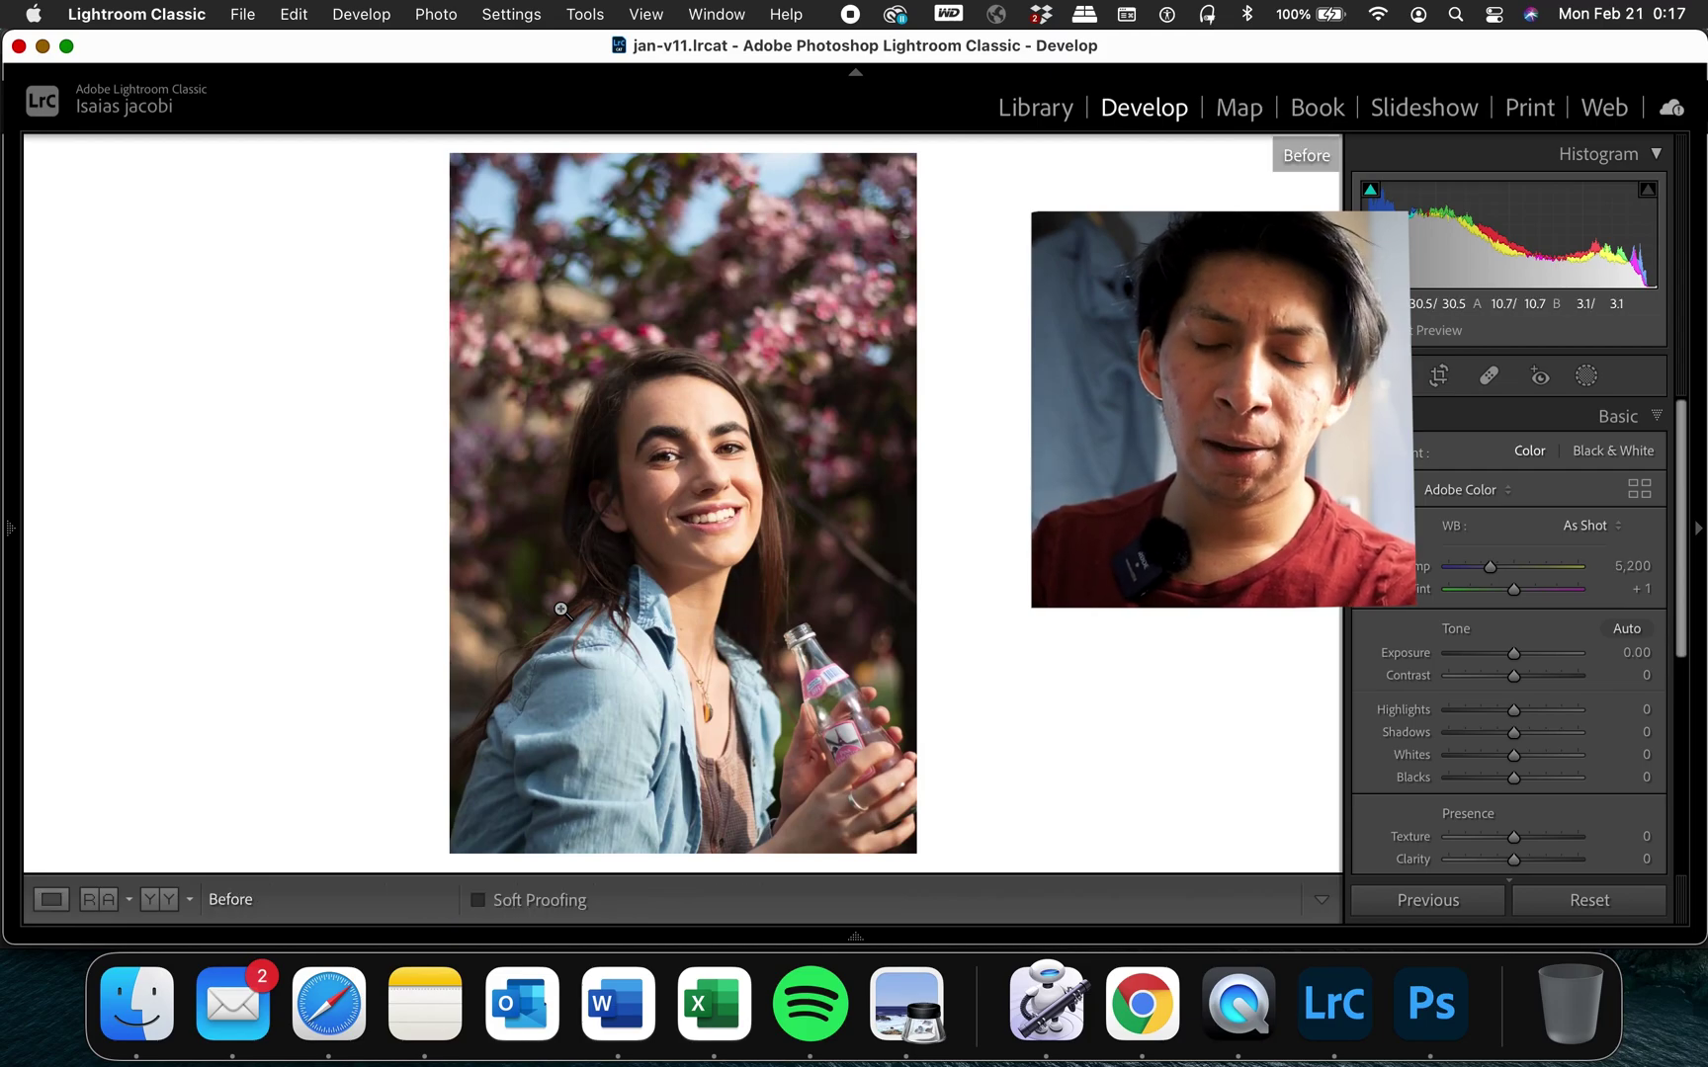
{"action": "key", "text": "backslash"}
{"action": "left_click", "coordinate": [660, 458]}
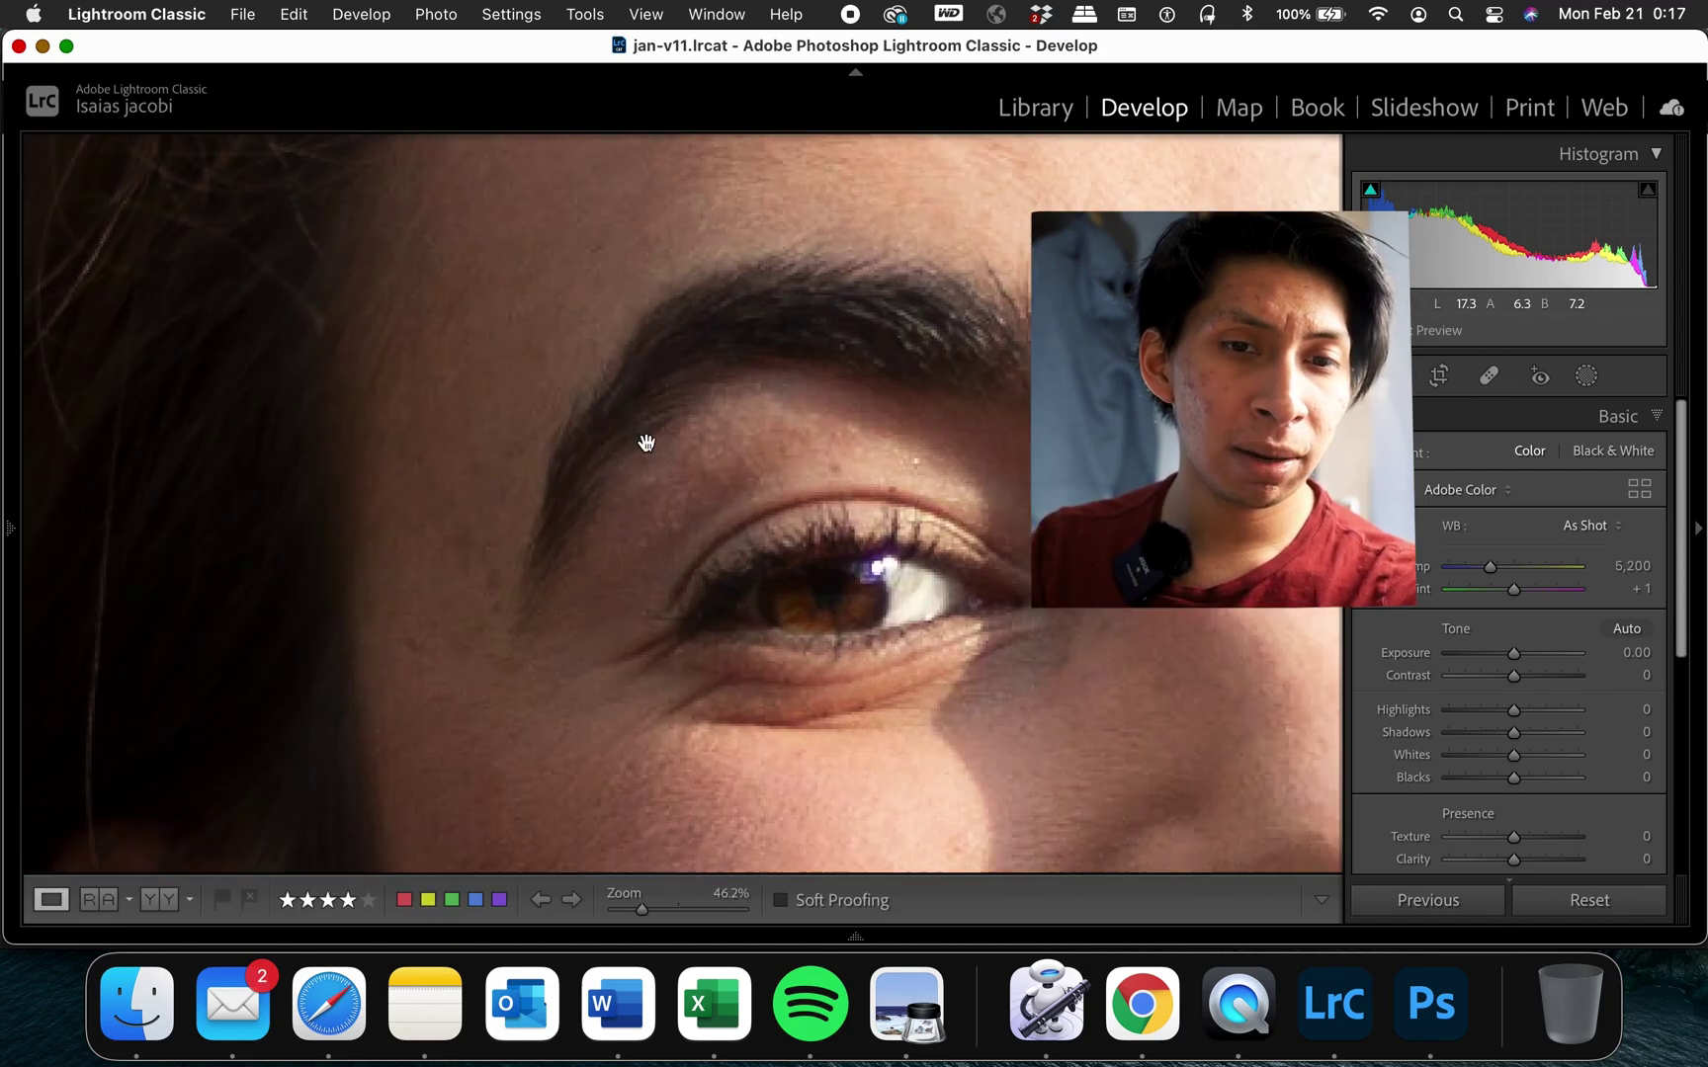
{"action": "left_click_drag", "start_coordinate": [667, 480], "coordinate": [893, 562]}
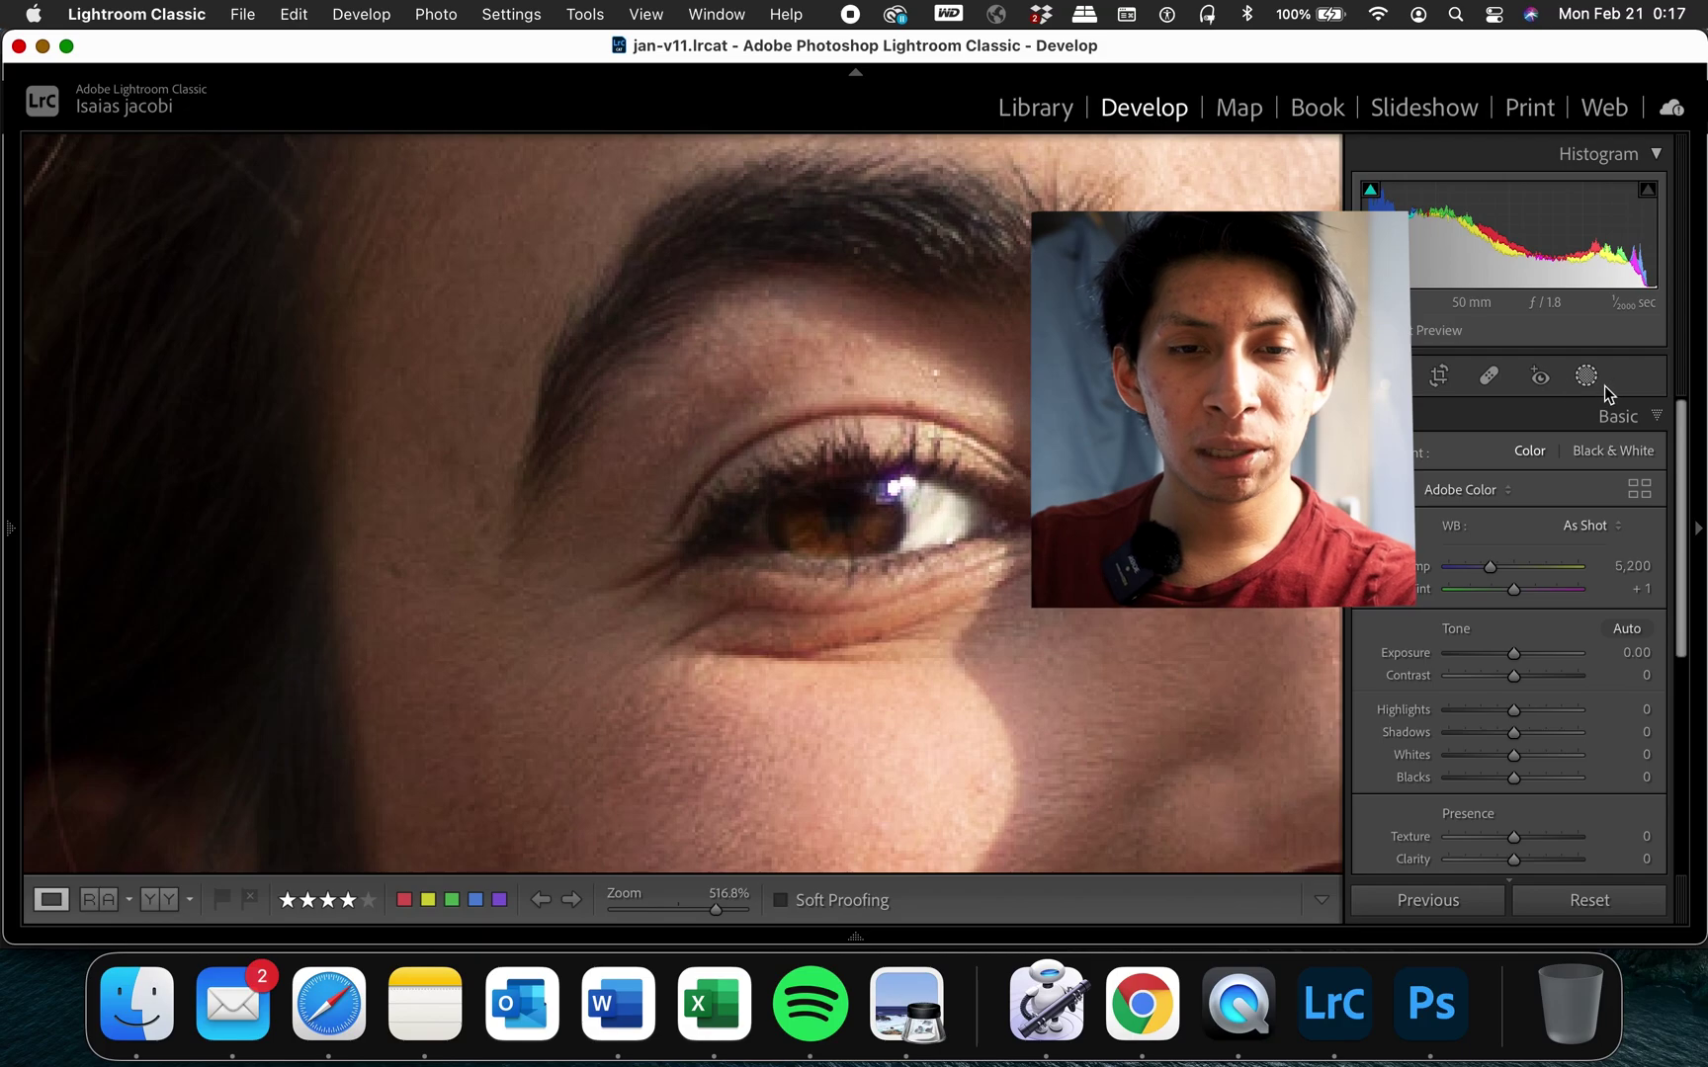
- Review the existing iris mask and paint a new brush mask over the other iris
{"action": "left_click", "coordinate": [1575, 381]}
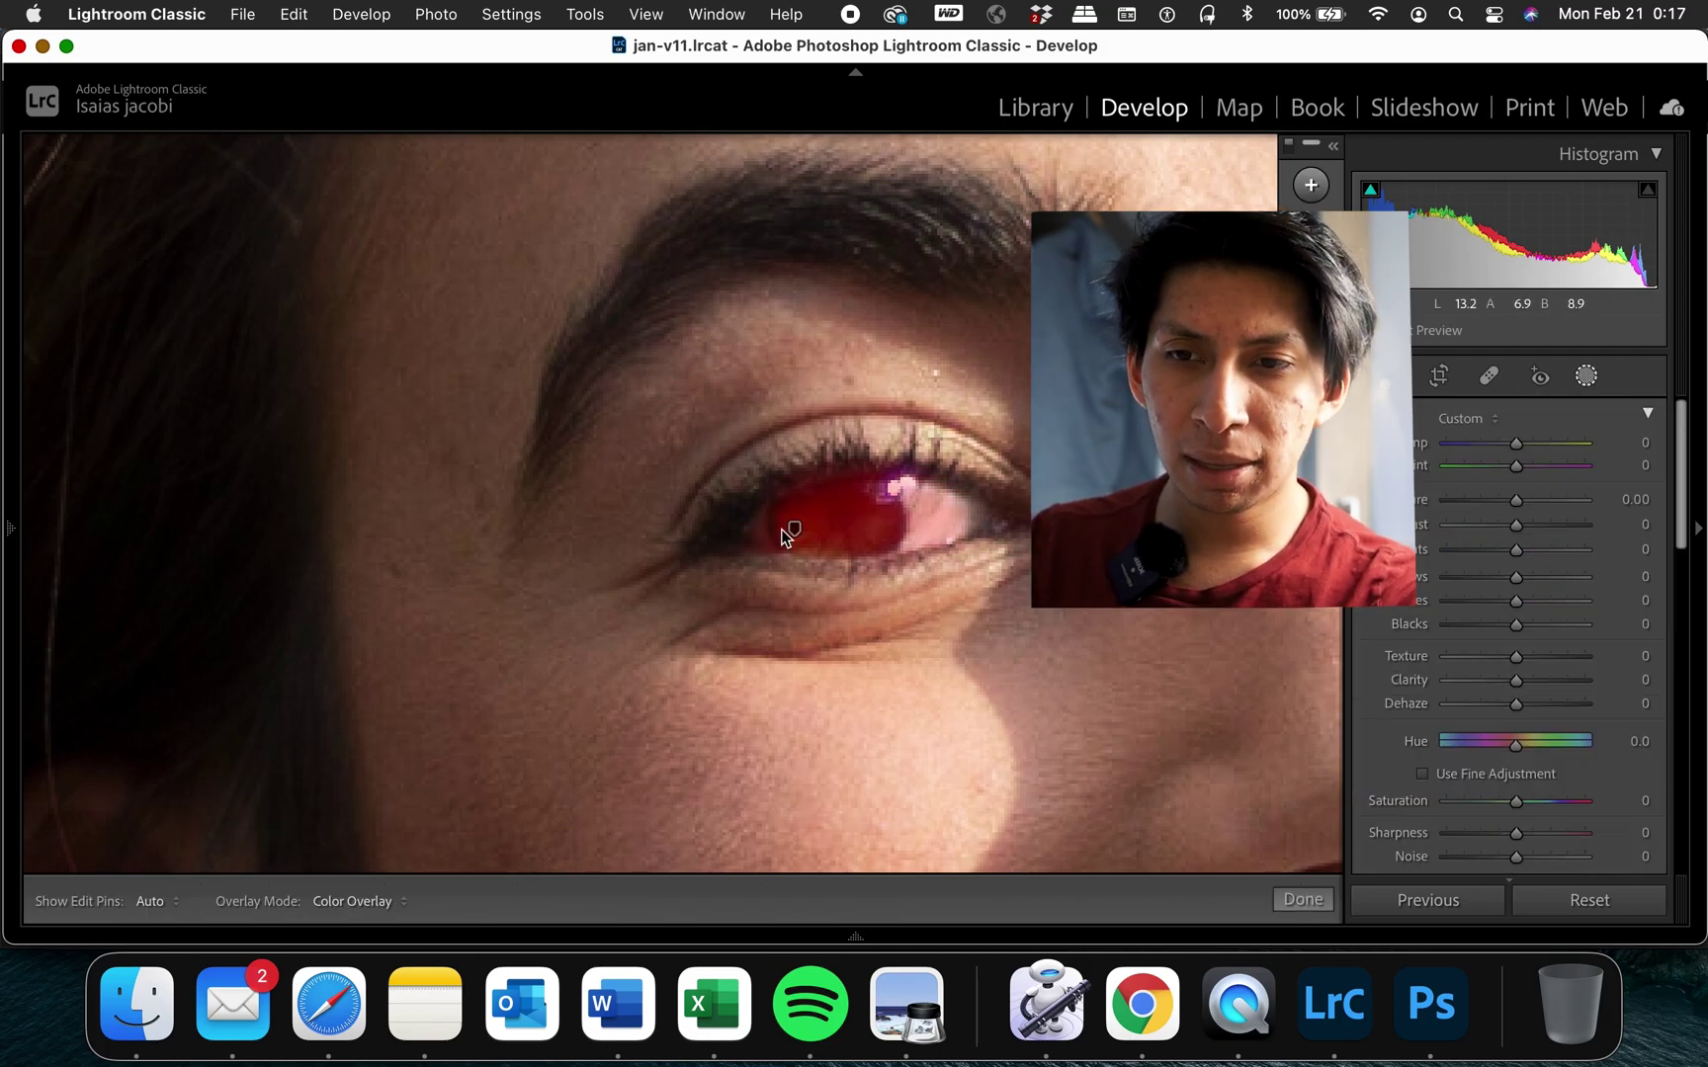
{"action": "left_click", "coordinate": [1570, 428]}
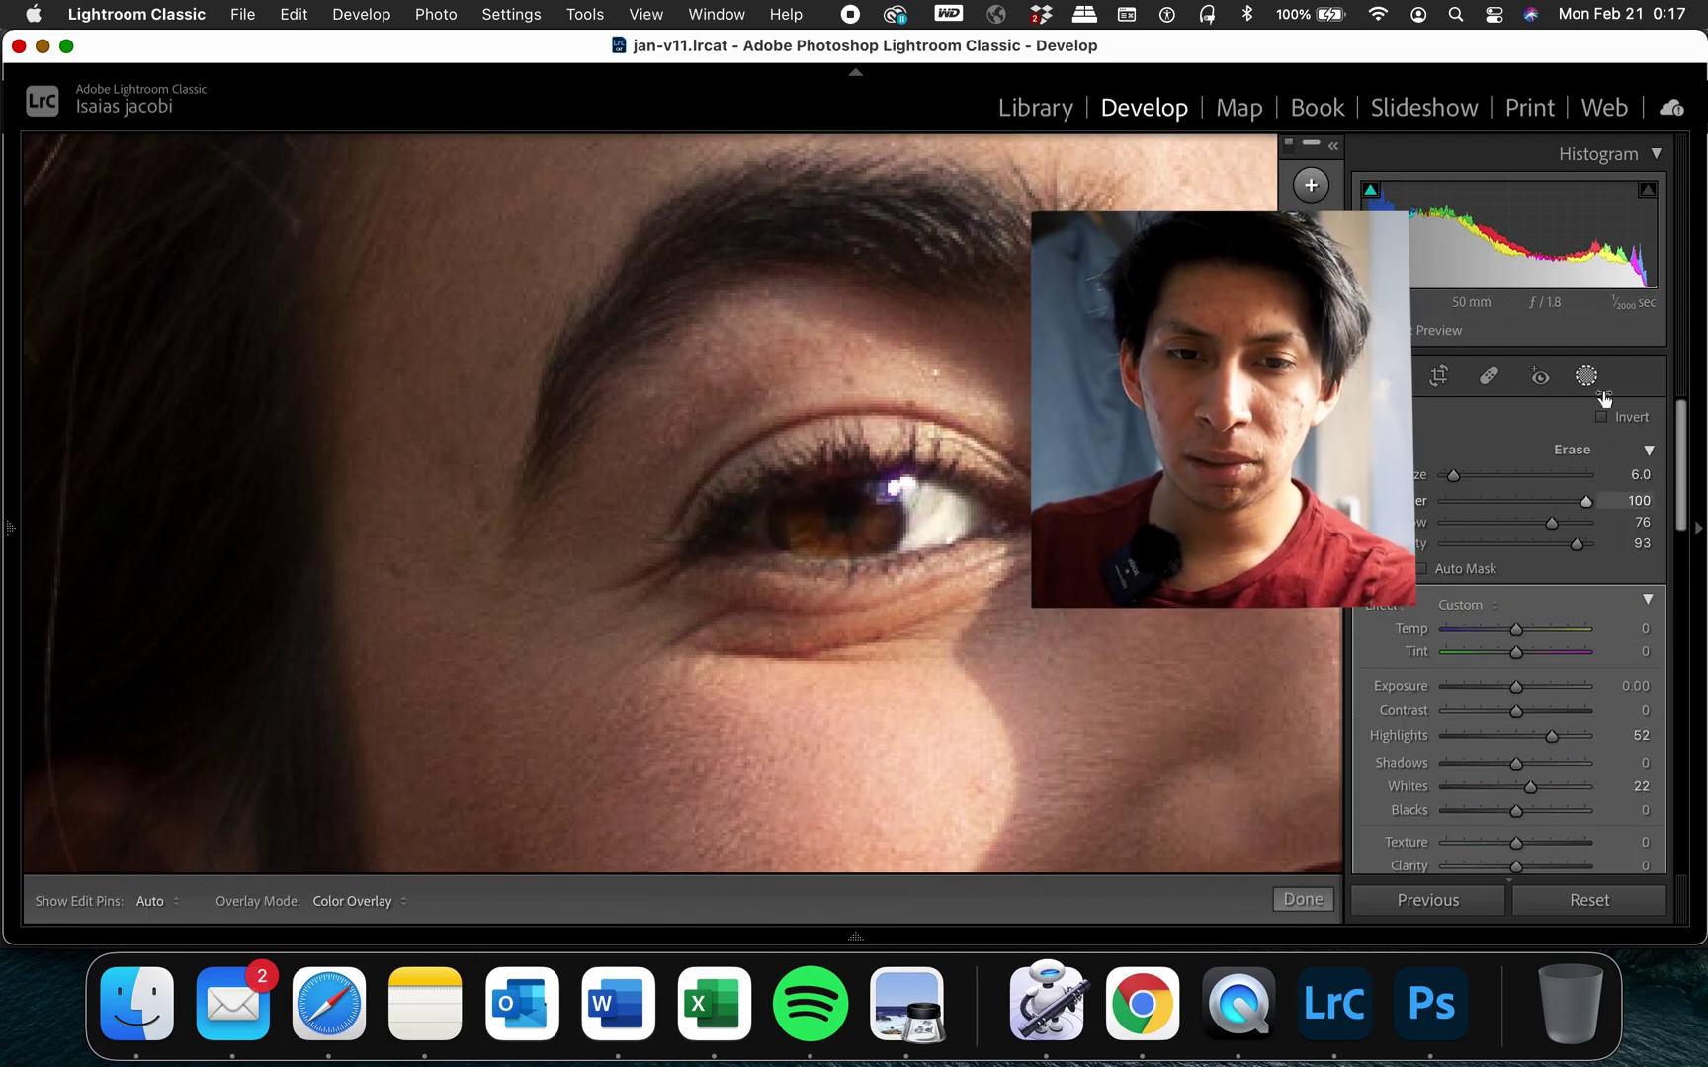
{"action": "left_click", "coordinate": [1309, 185]}
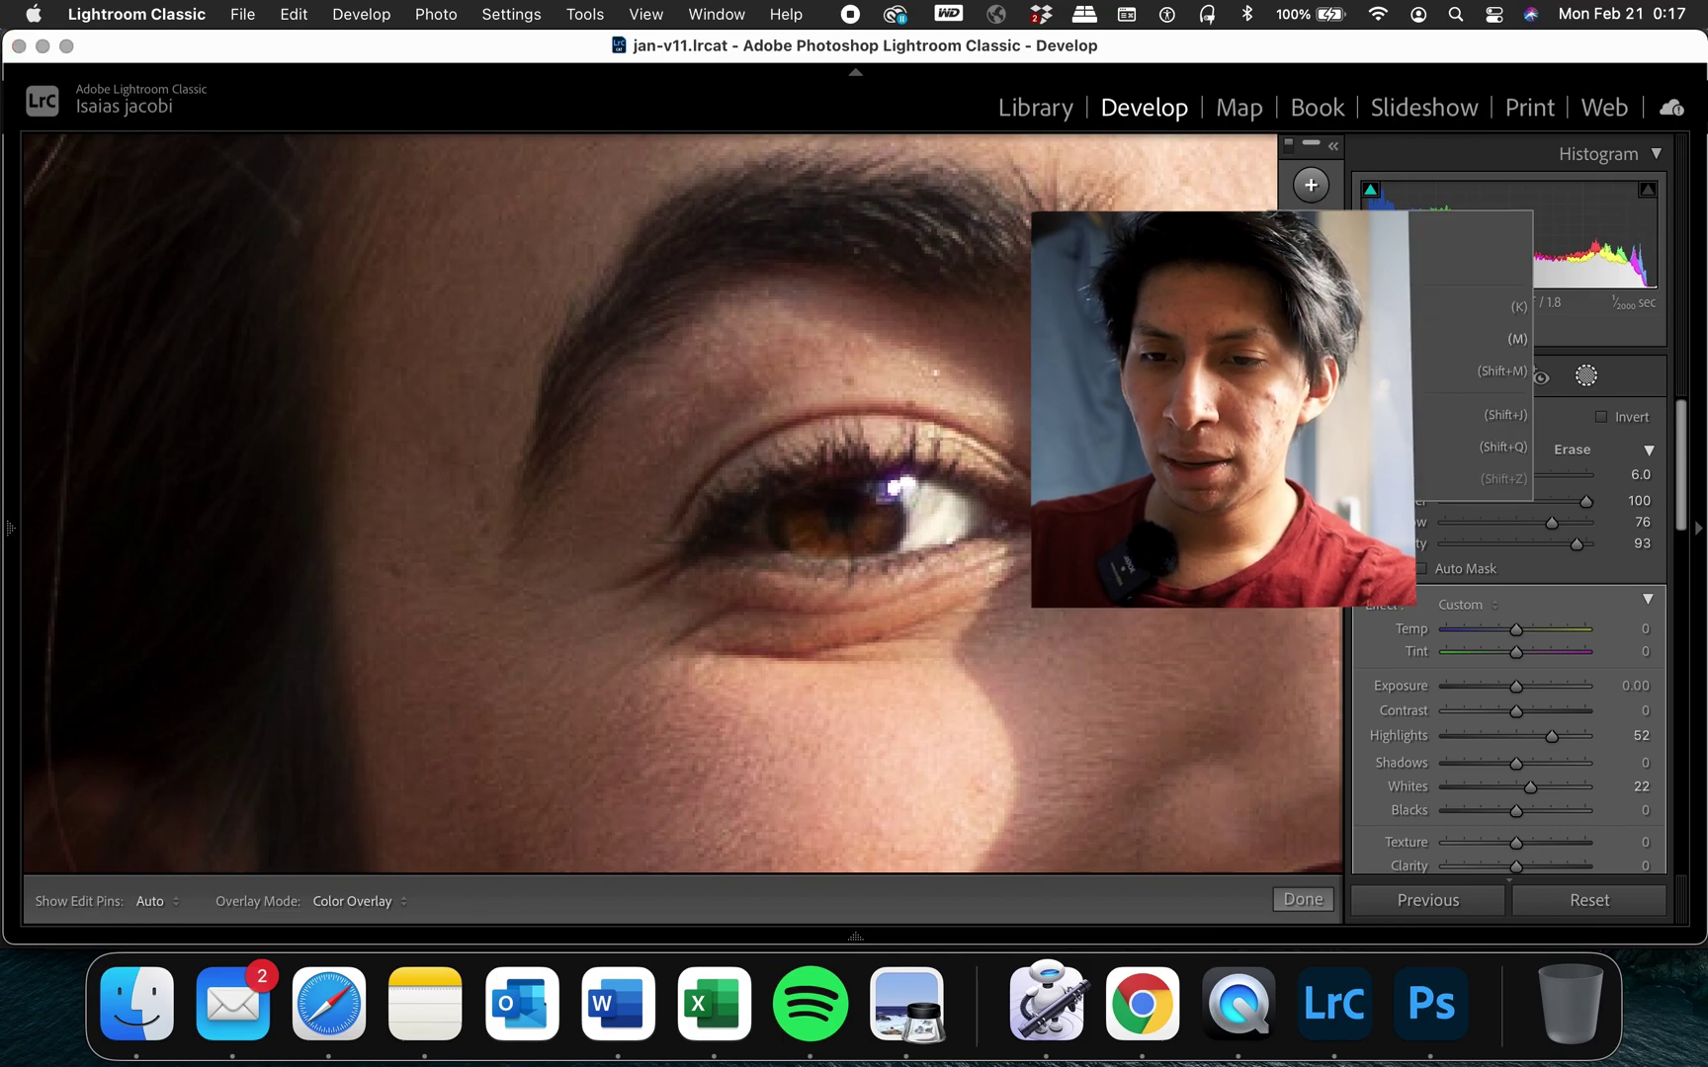
{"action": "left_click", "coordinate": [1135, 625]}
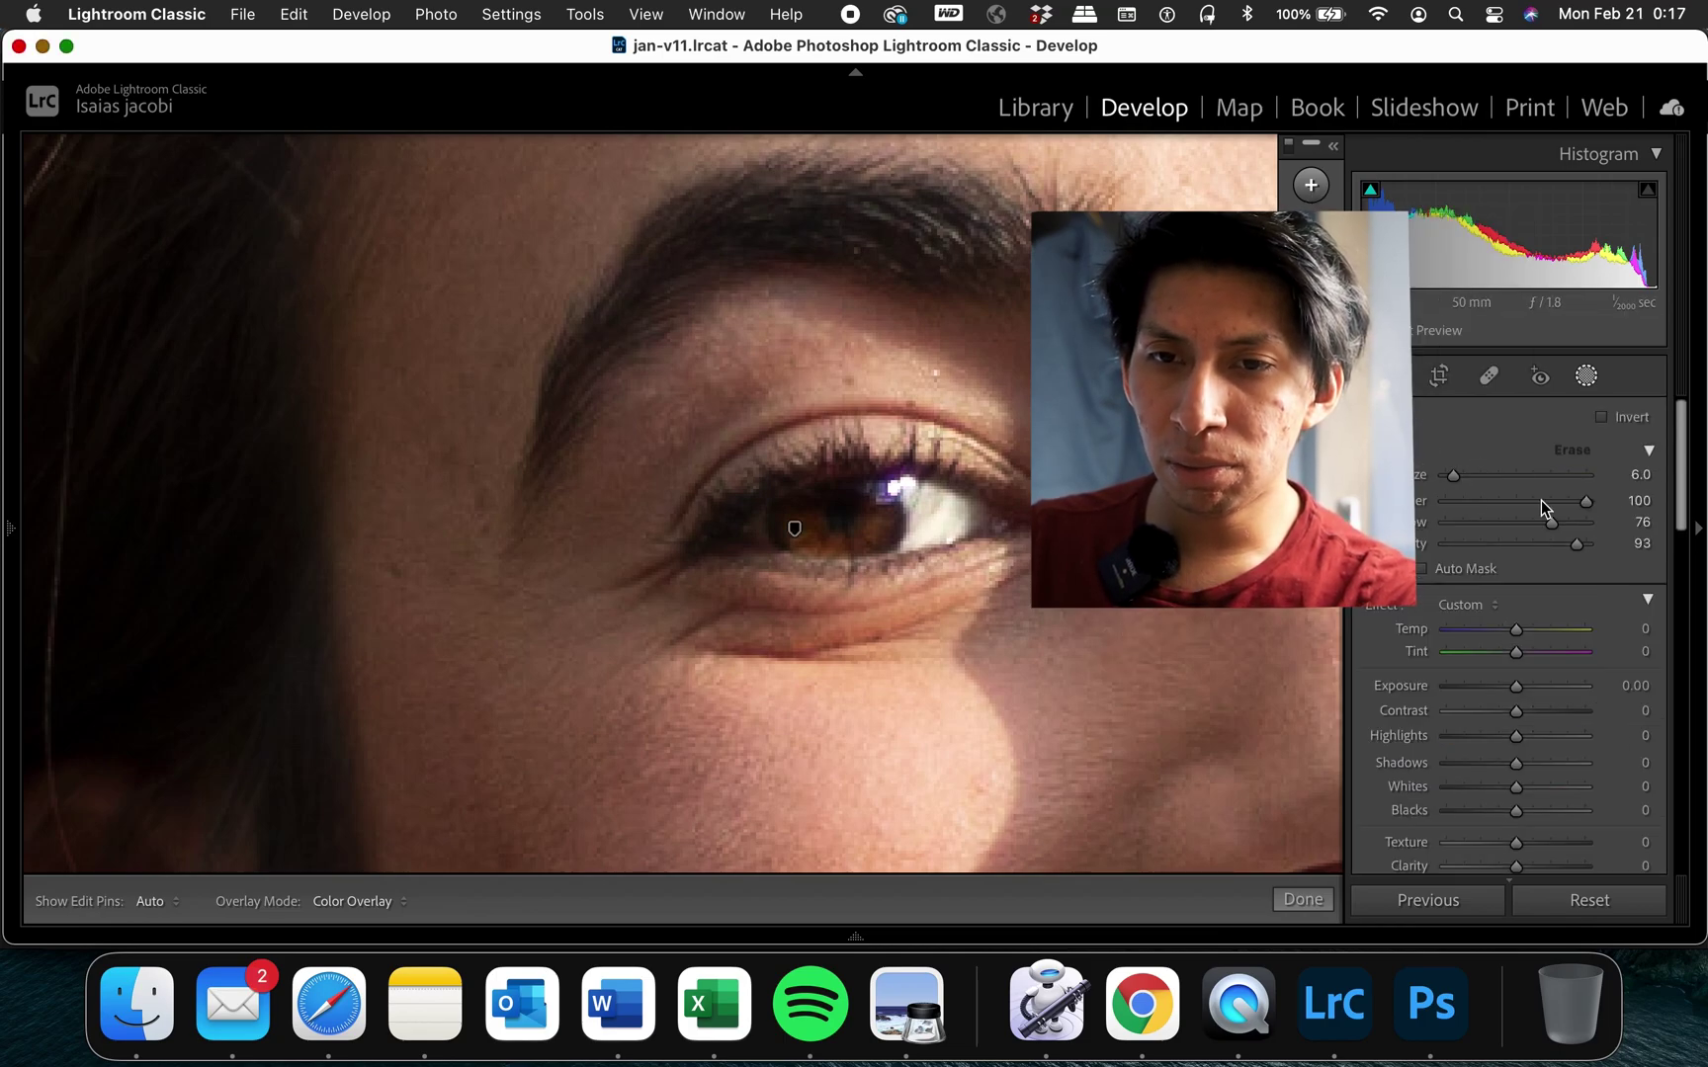
{"action": "left_click_drag", "start_coordinate": [795, 540], "coordinate": [817, 500]}
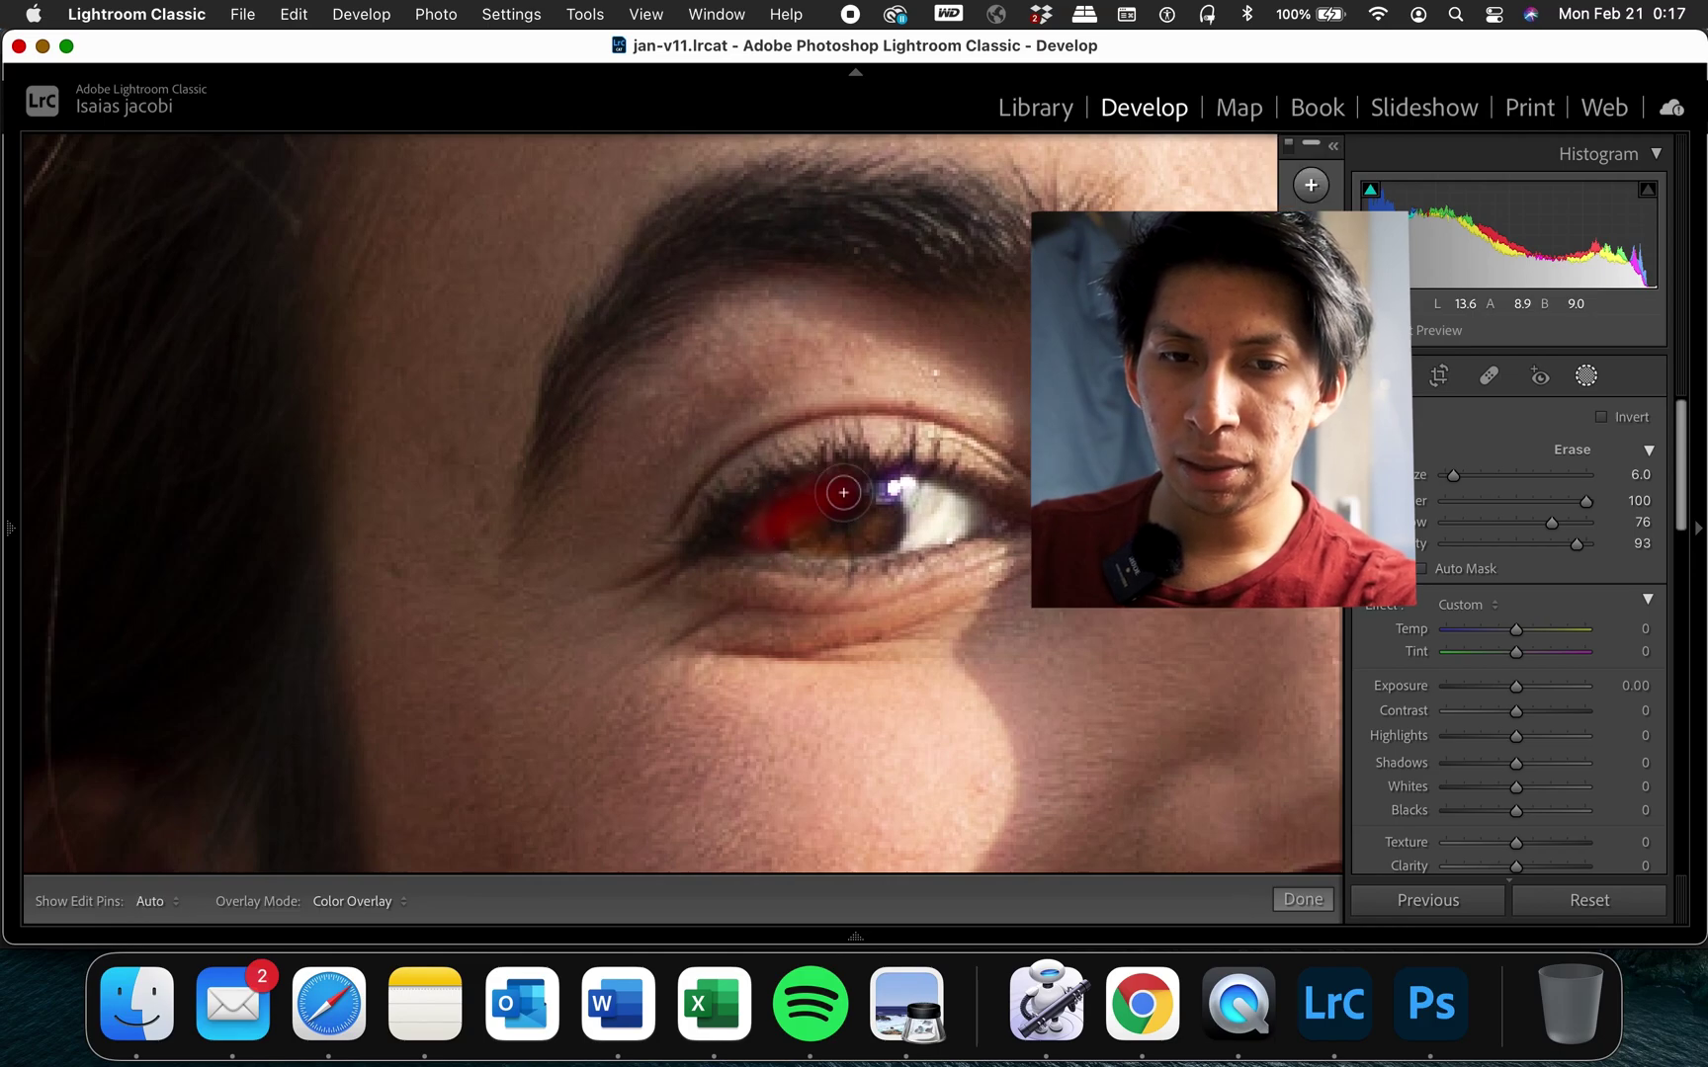
- Brighten the iris mask to highlights +69, shadows +60 and whites +77, check by inverting, then finish masking at Fit view
{"action": "left_click_drag", "start_coordinate": [1518, 686], "coordinate": [1551, 689]}
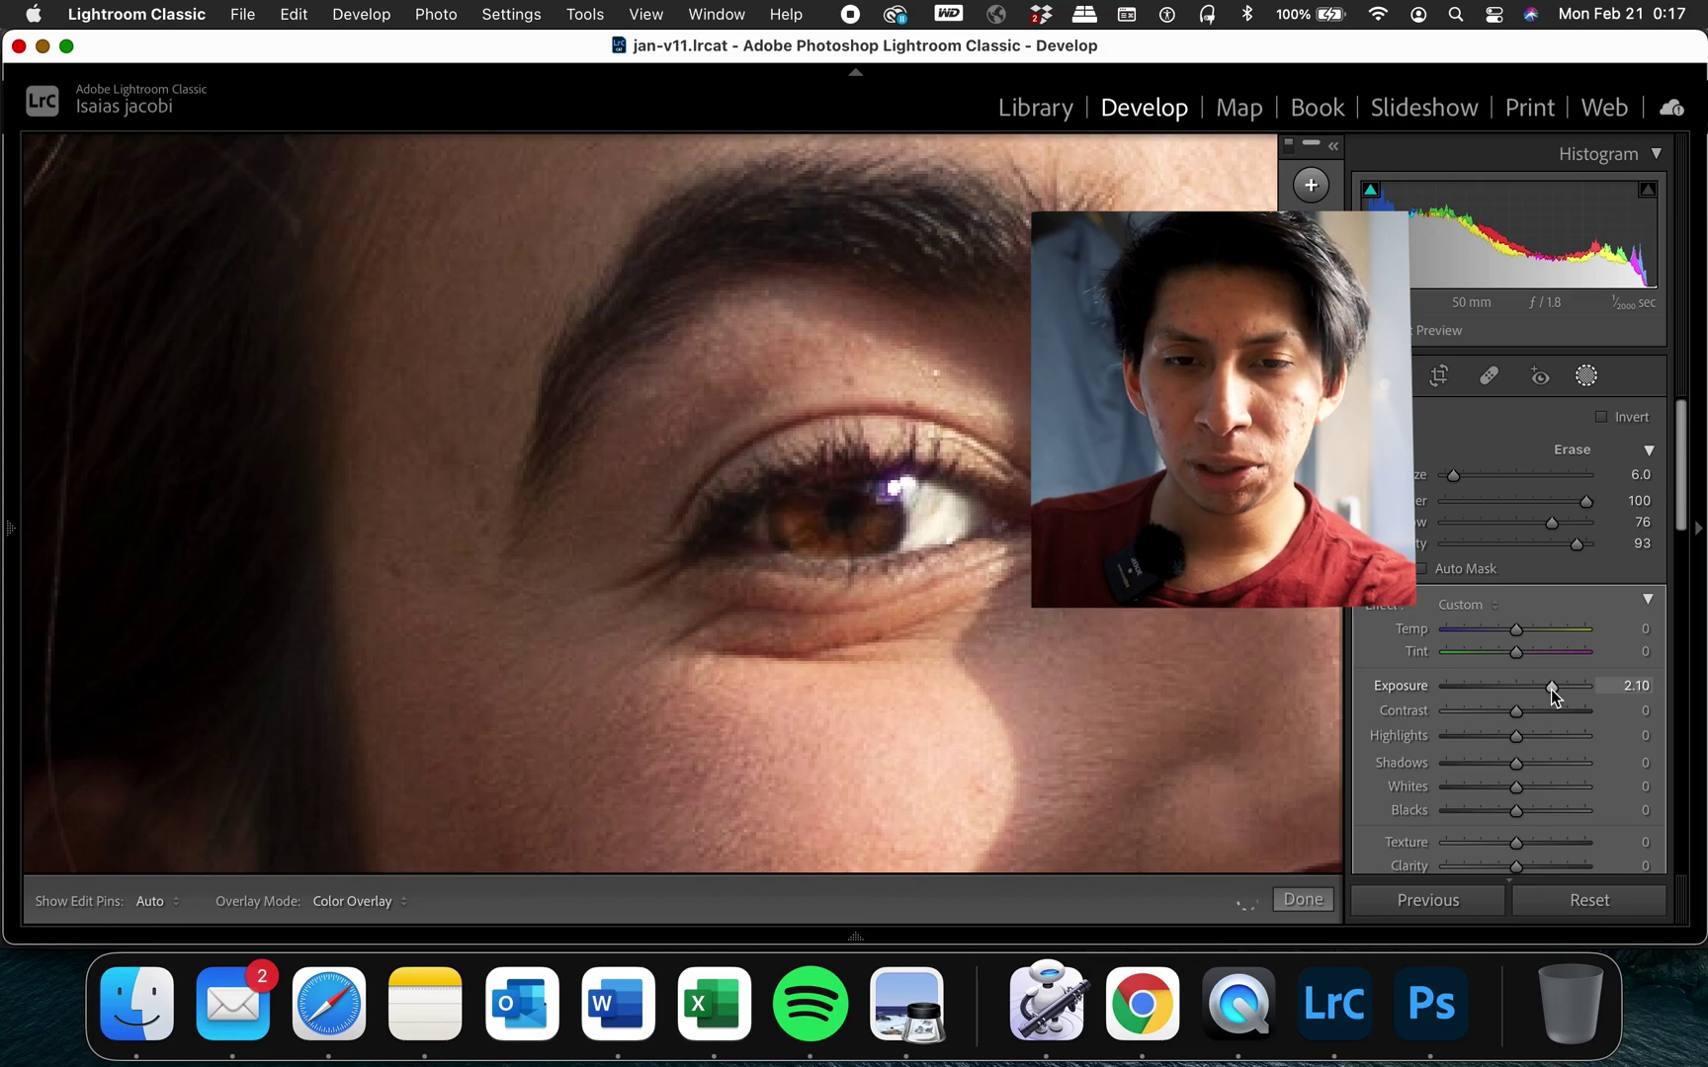
{"action": "left_click_drag", "start_coordinate": [1550, 688], "coordinate": [1549, 688]}
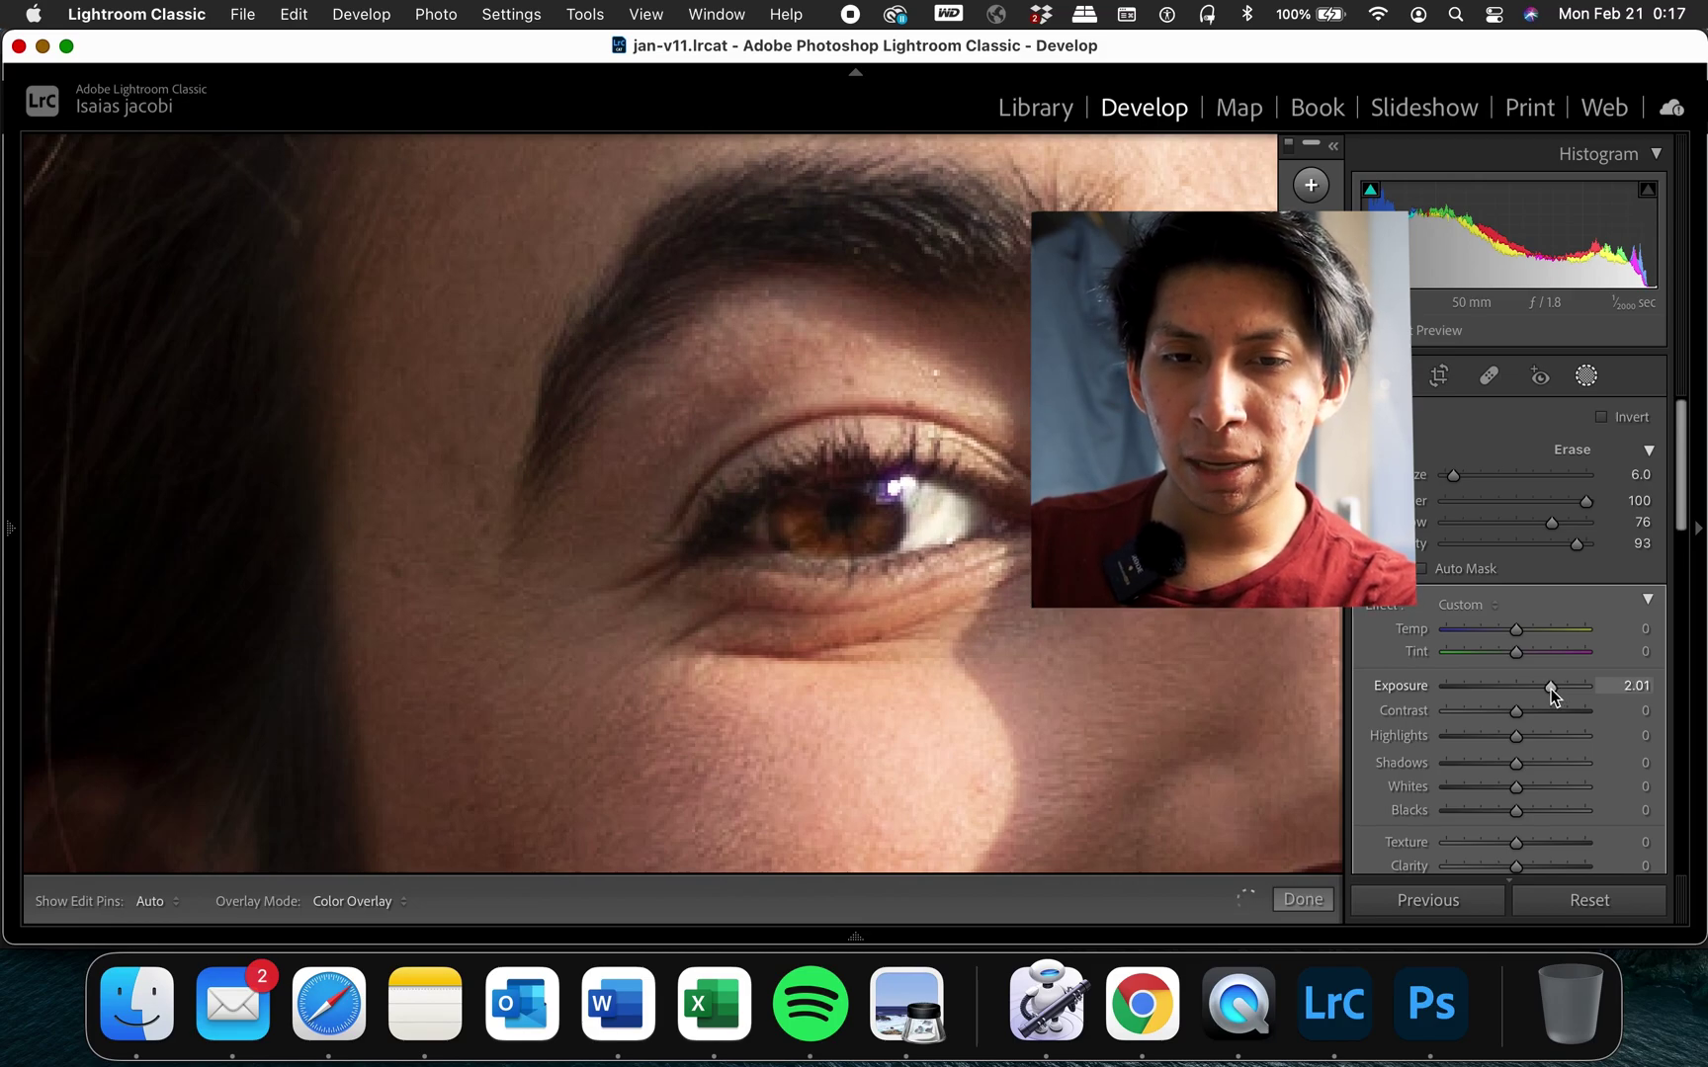
{"action": "left_click", "coordinate": [1564, 737]}
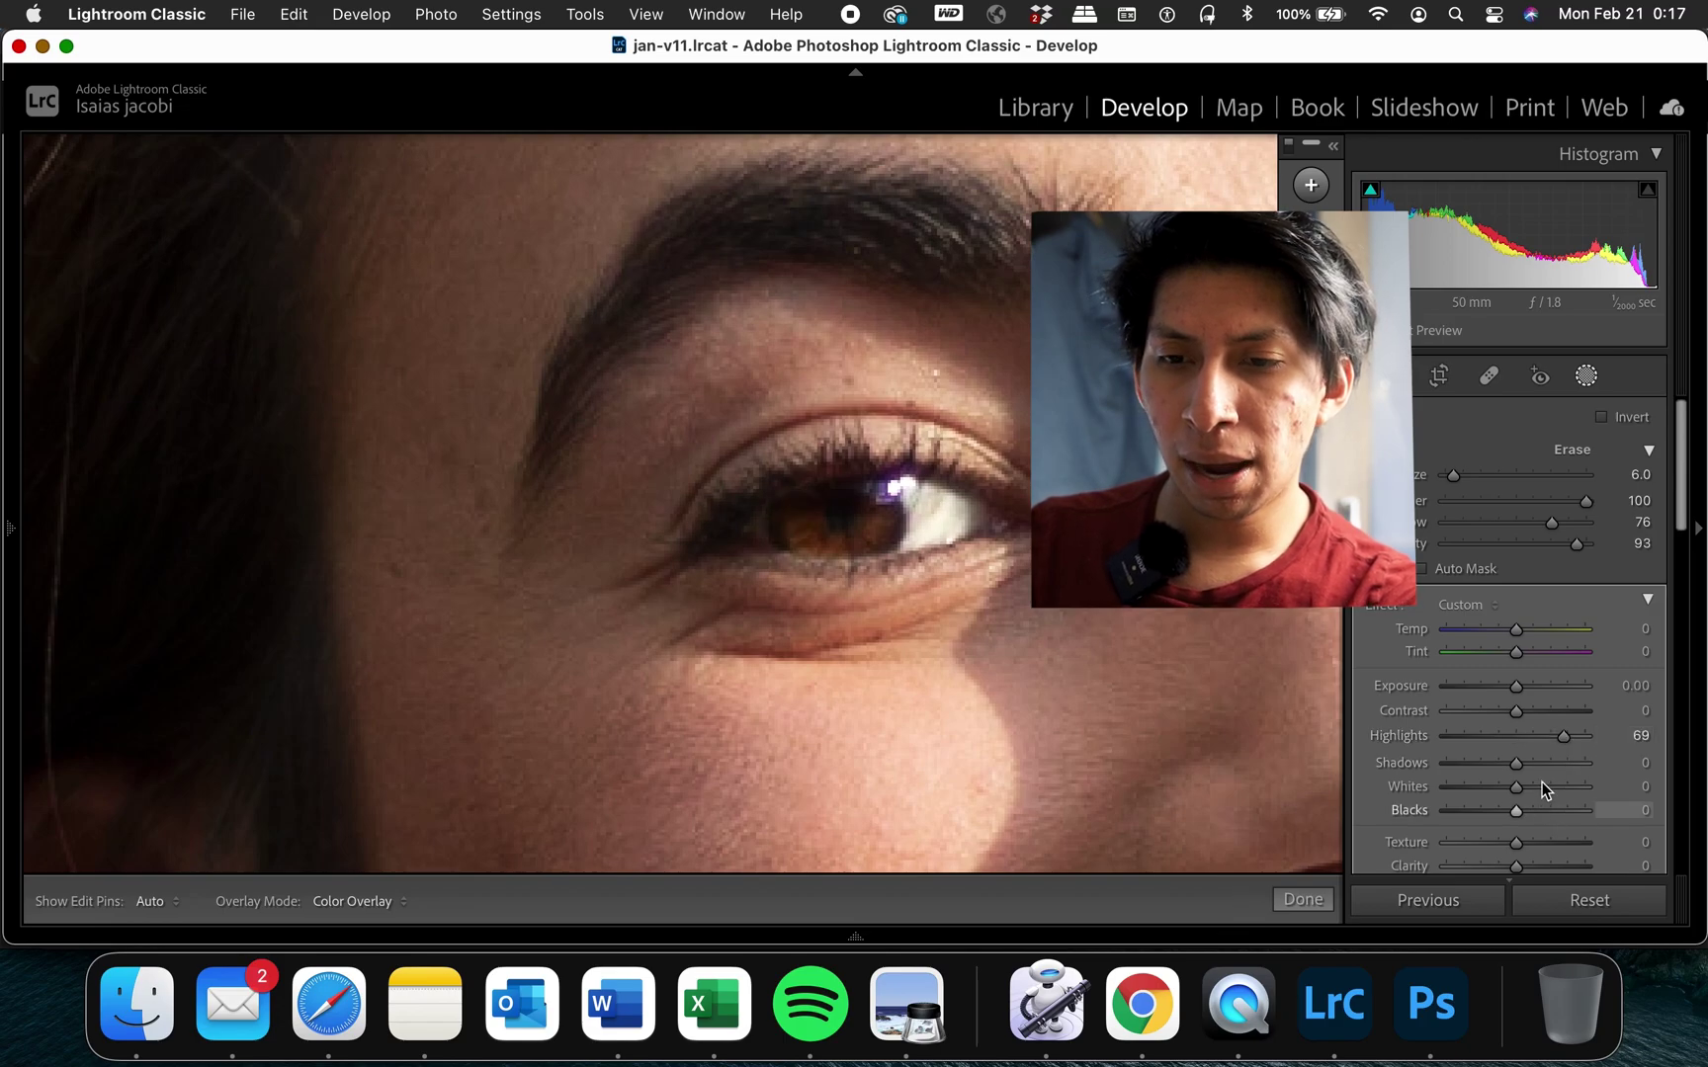
{"action": "left_click_drag", "start_coordinate": [1541, 783], "coordinate": [1569, 786]}
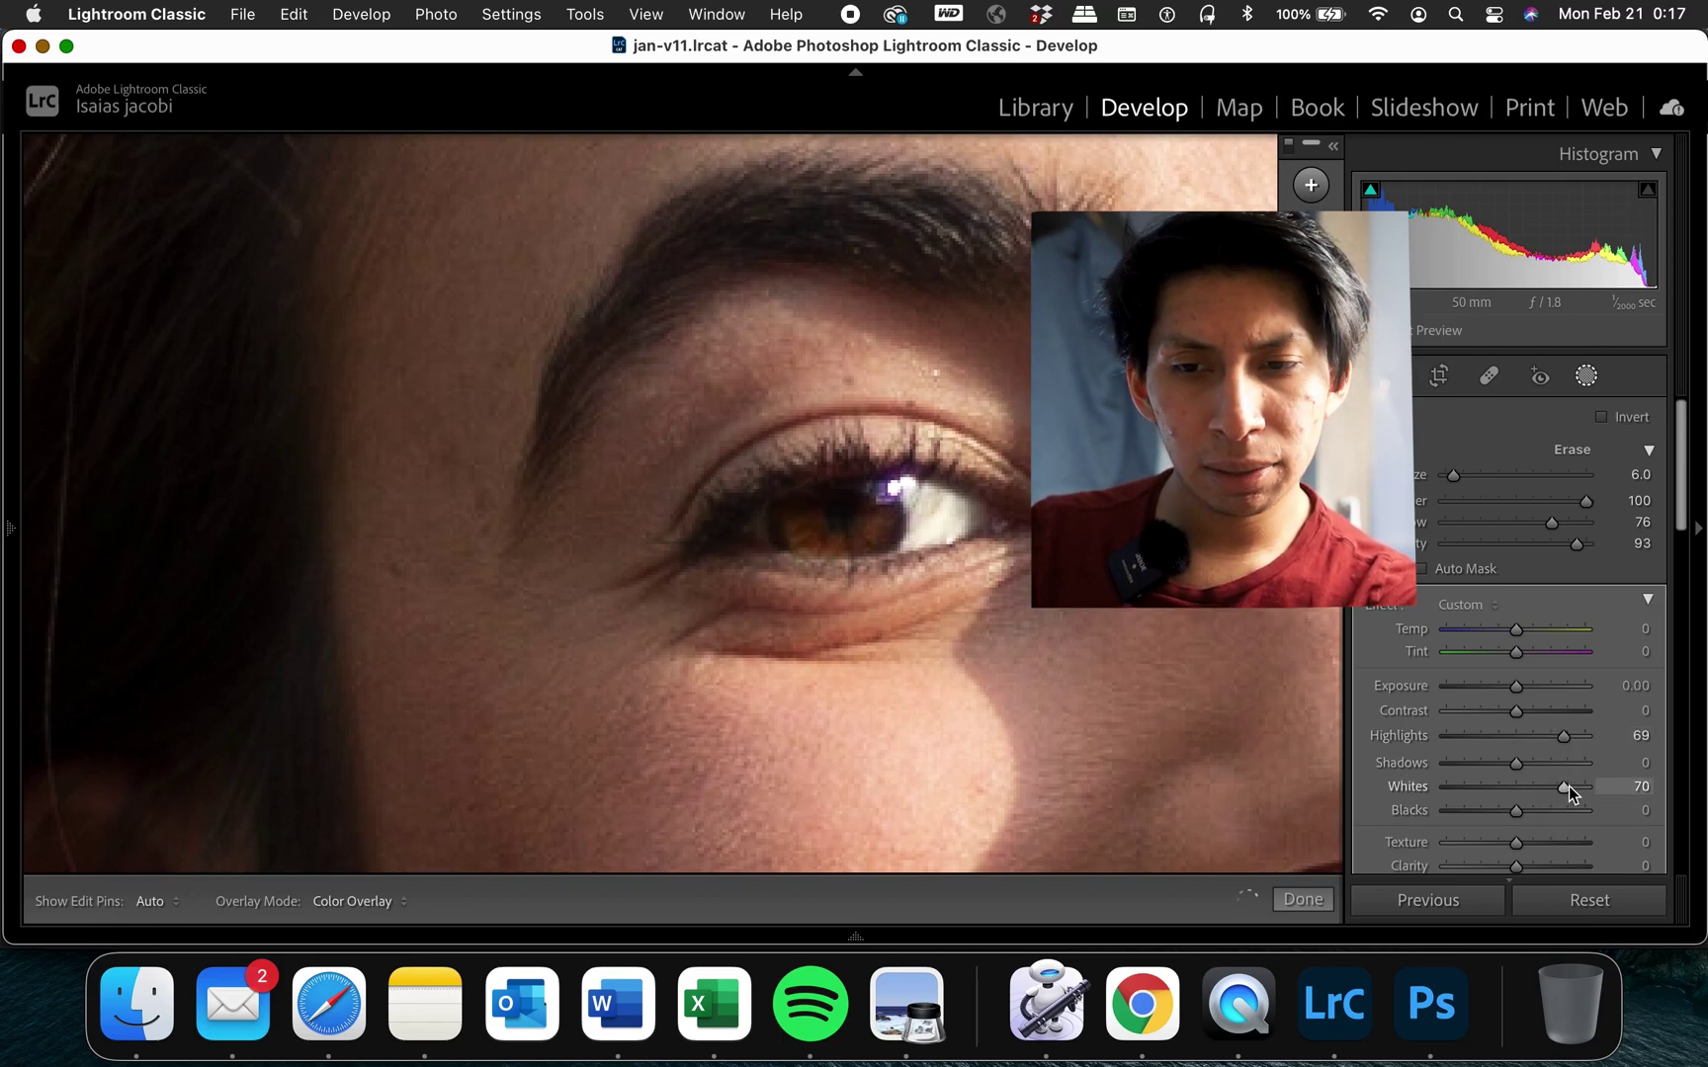
{"action": "left_click", "coordinate": [1534, 765]}
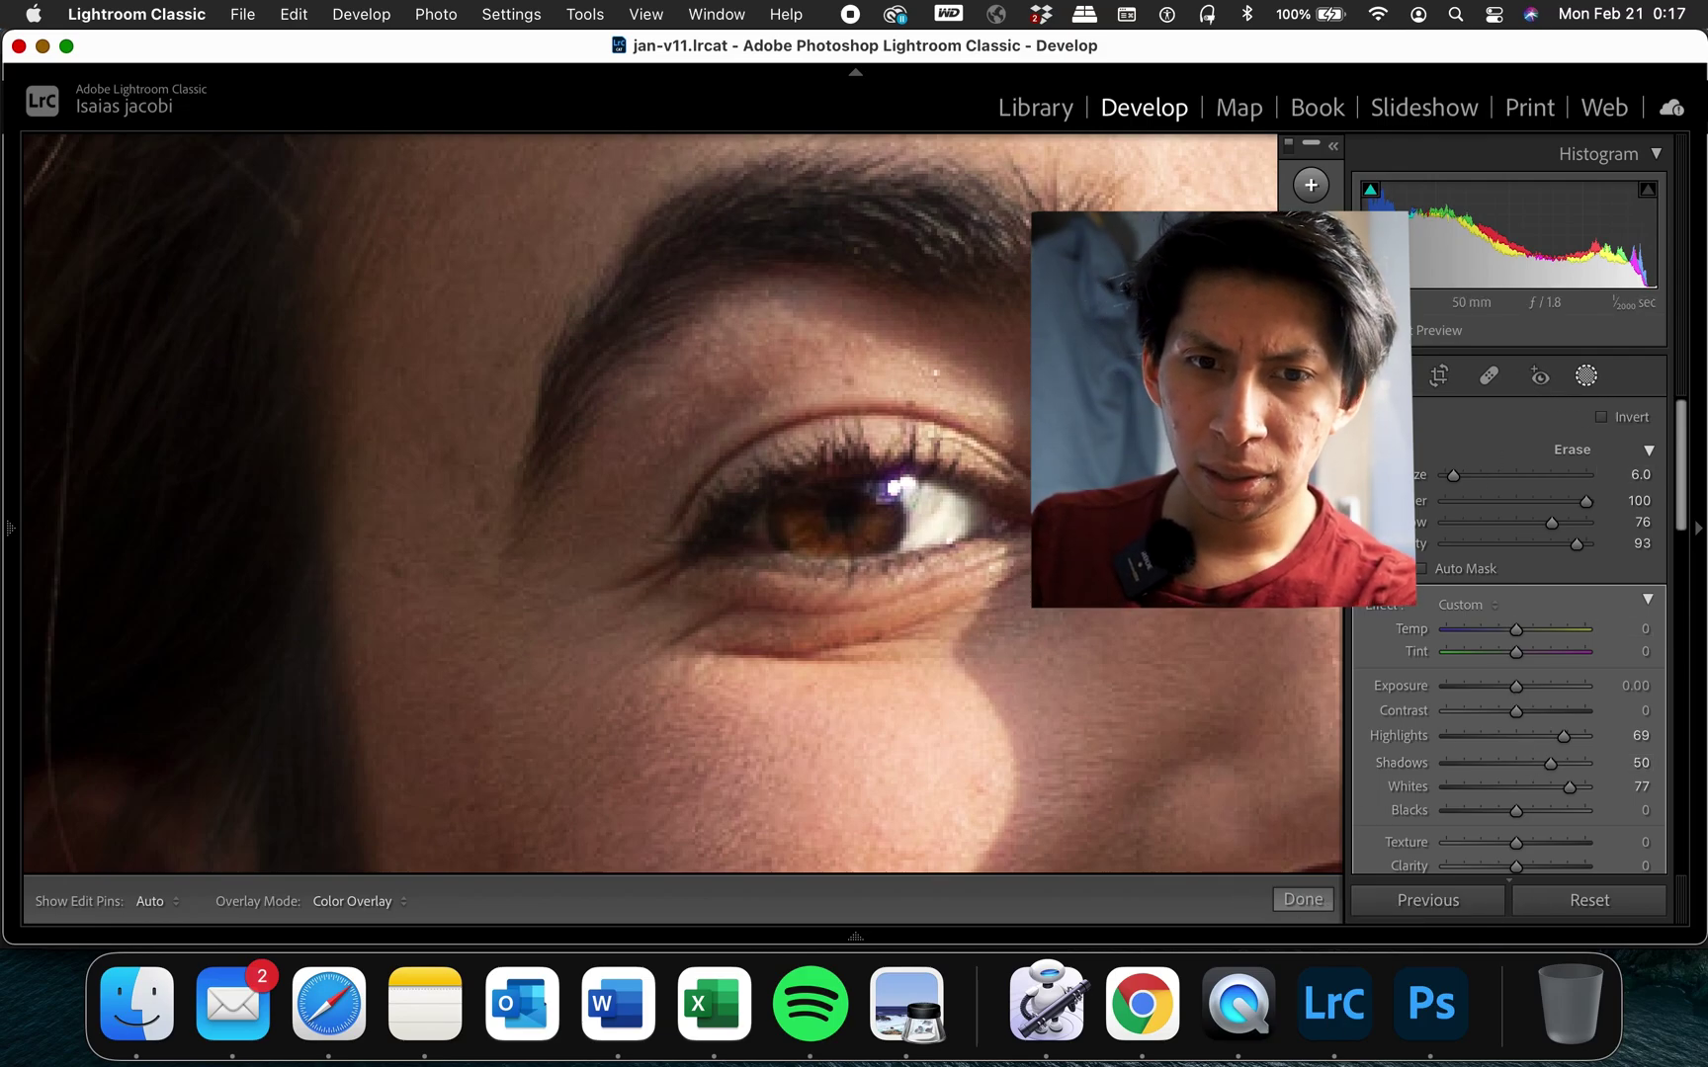
{"action": "left_click", "coordinate": [1608, 418]}
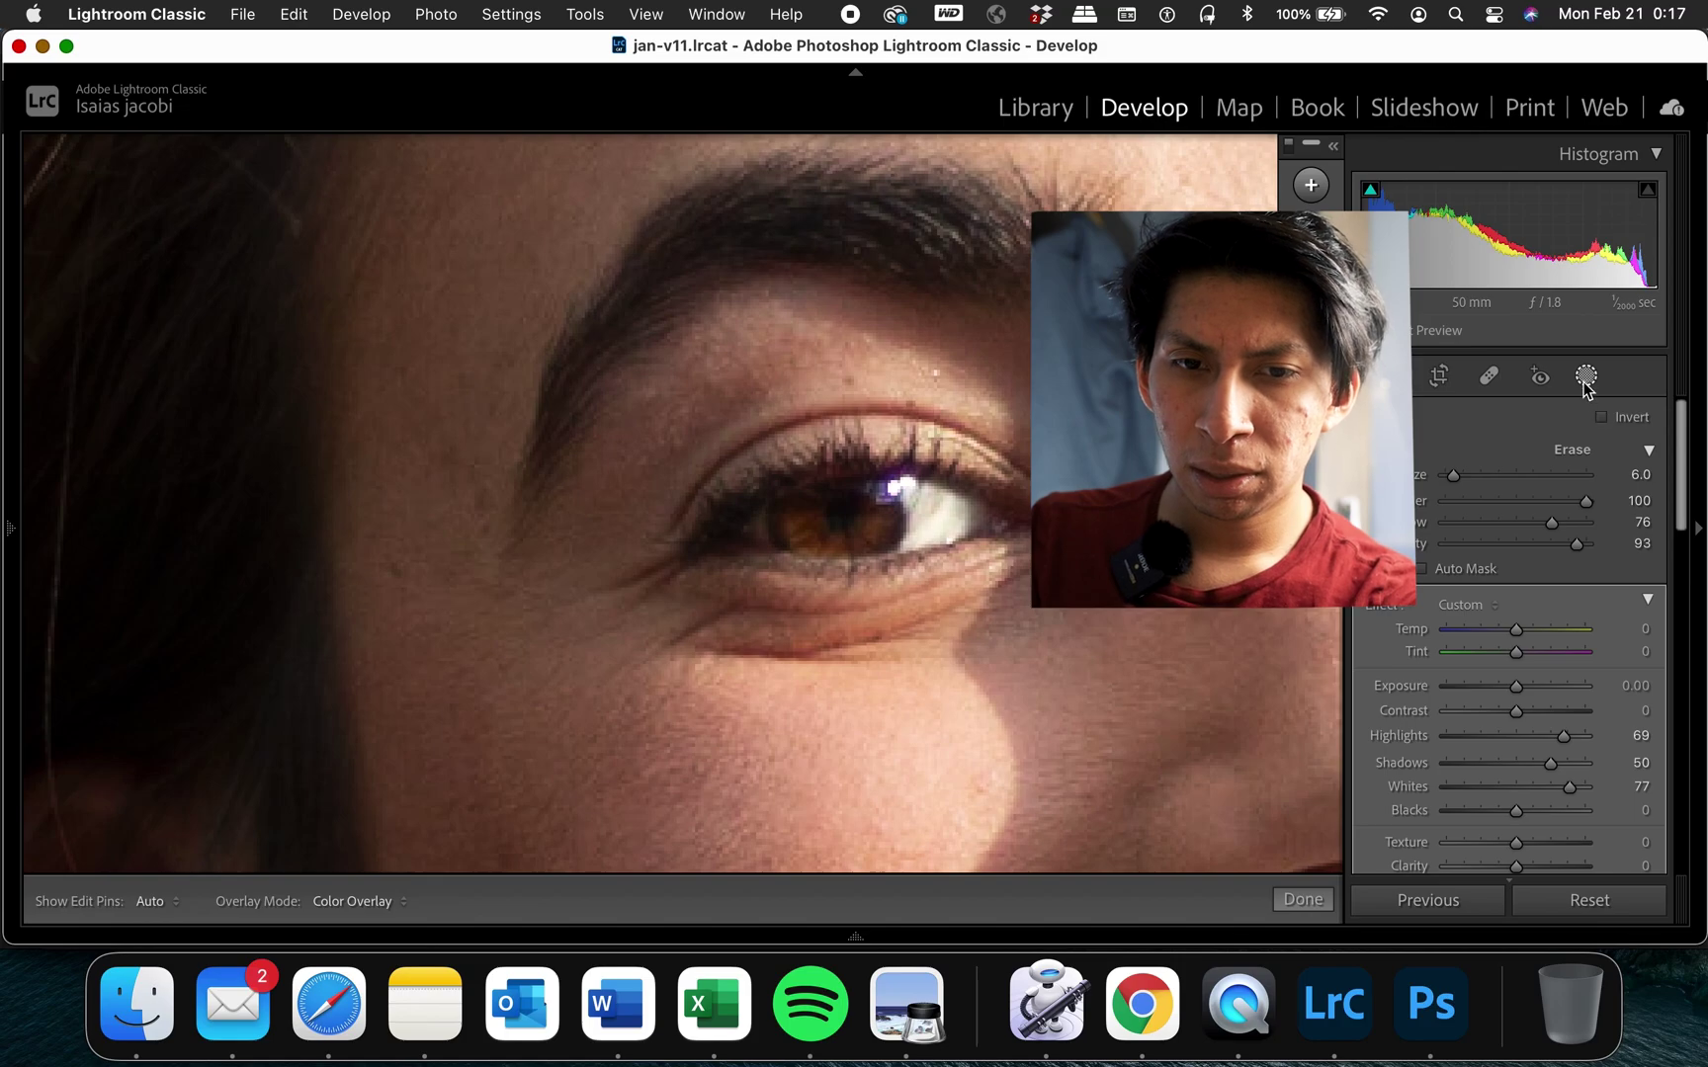
{"action": "left_click", "coordinate": [1586, 376]}
{"action": "left_click", "coordinate": [925, 492]}
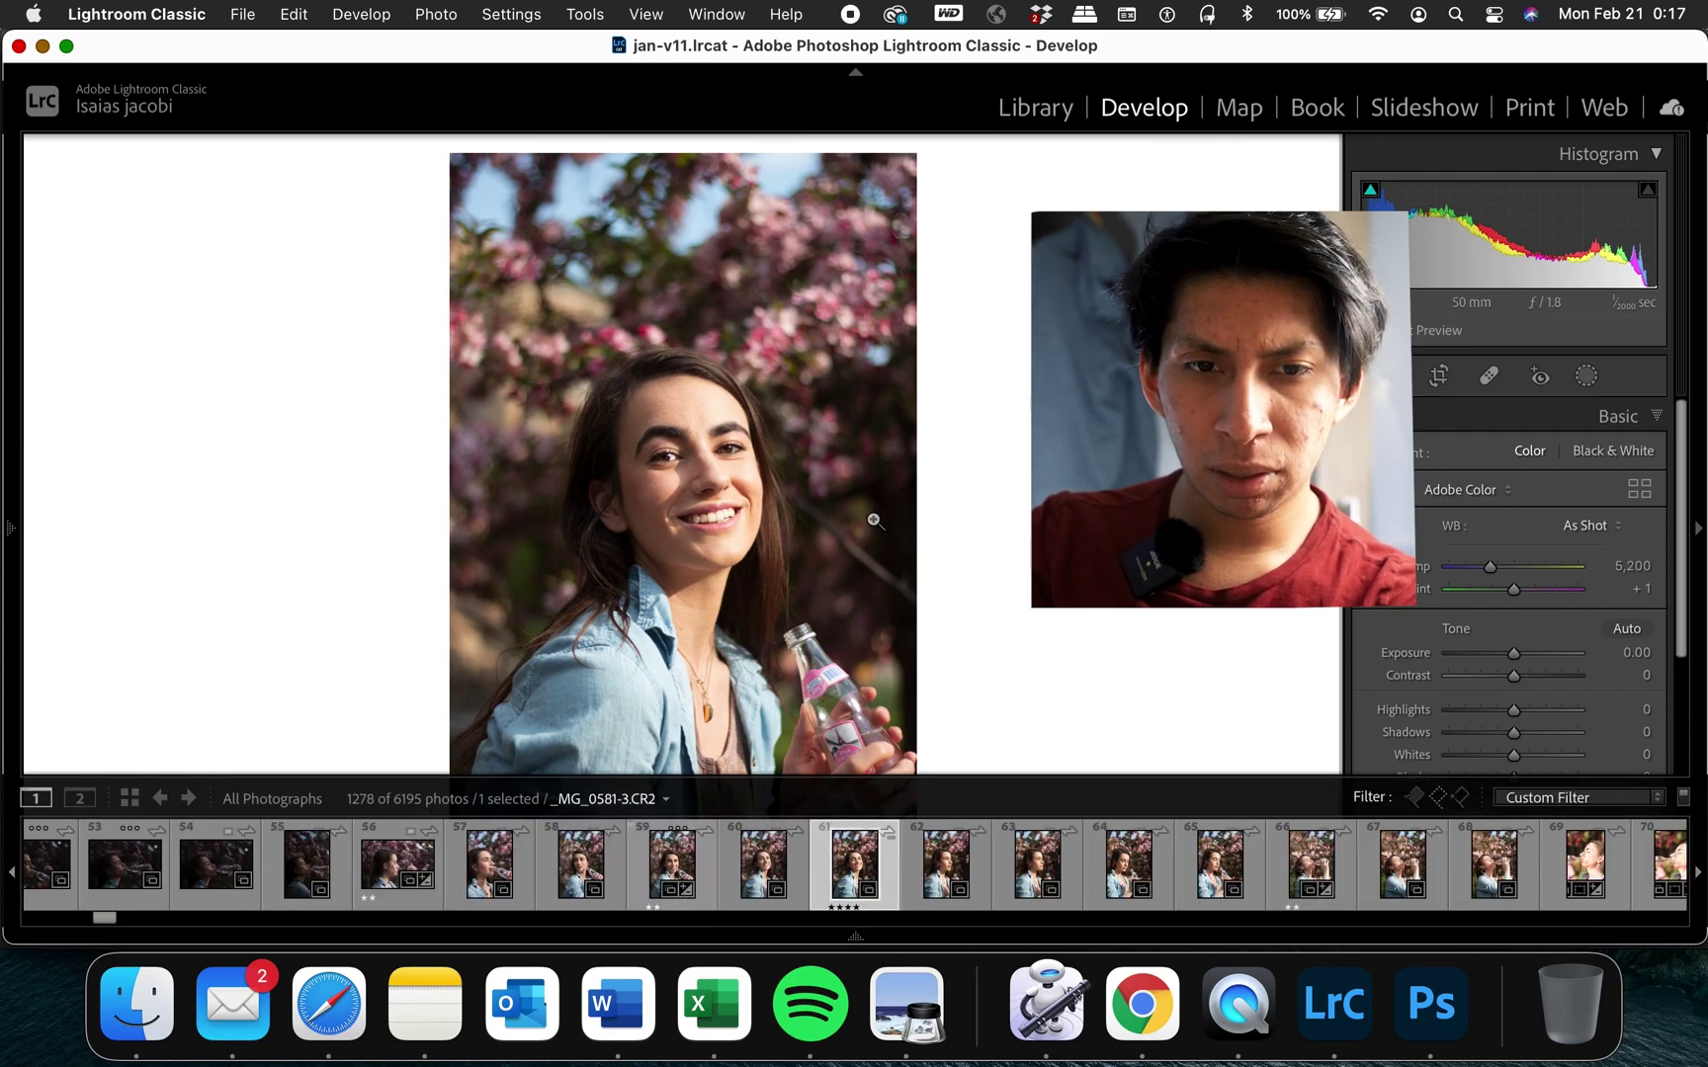
{"action": "left_click_drag", "start_coordinate": [669, 915], "coordinate": [680, 917]}
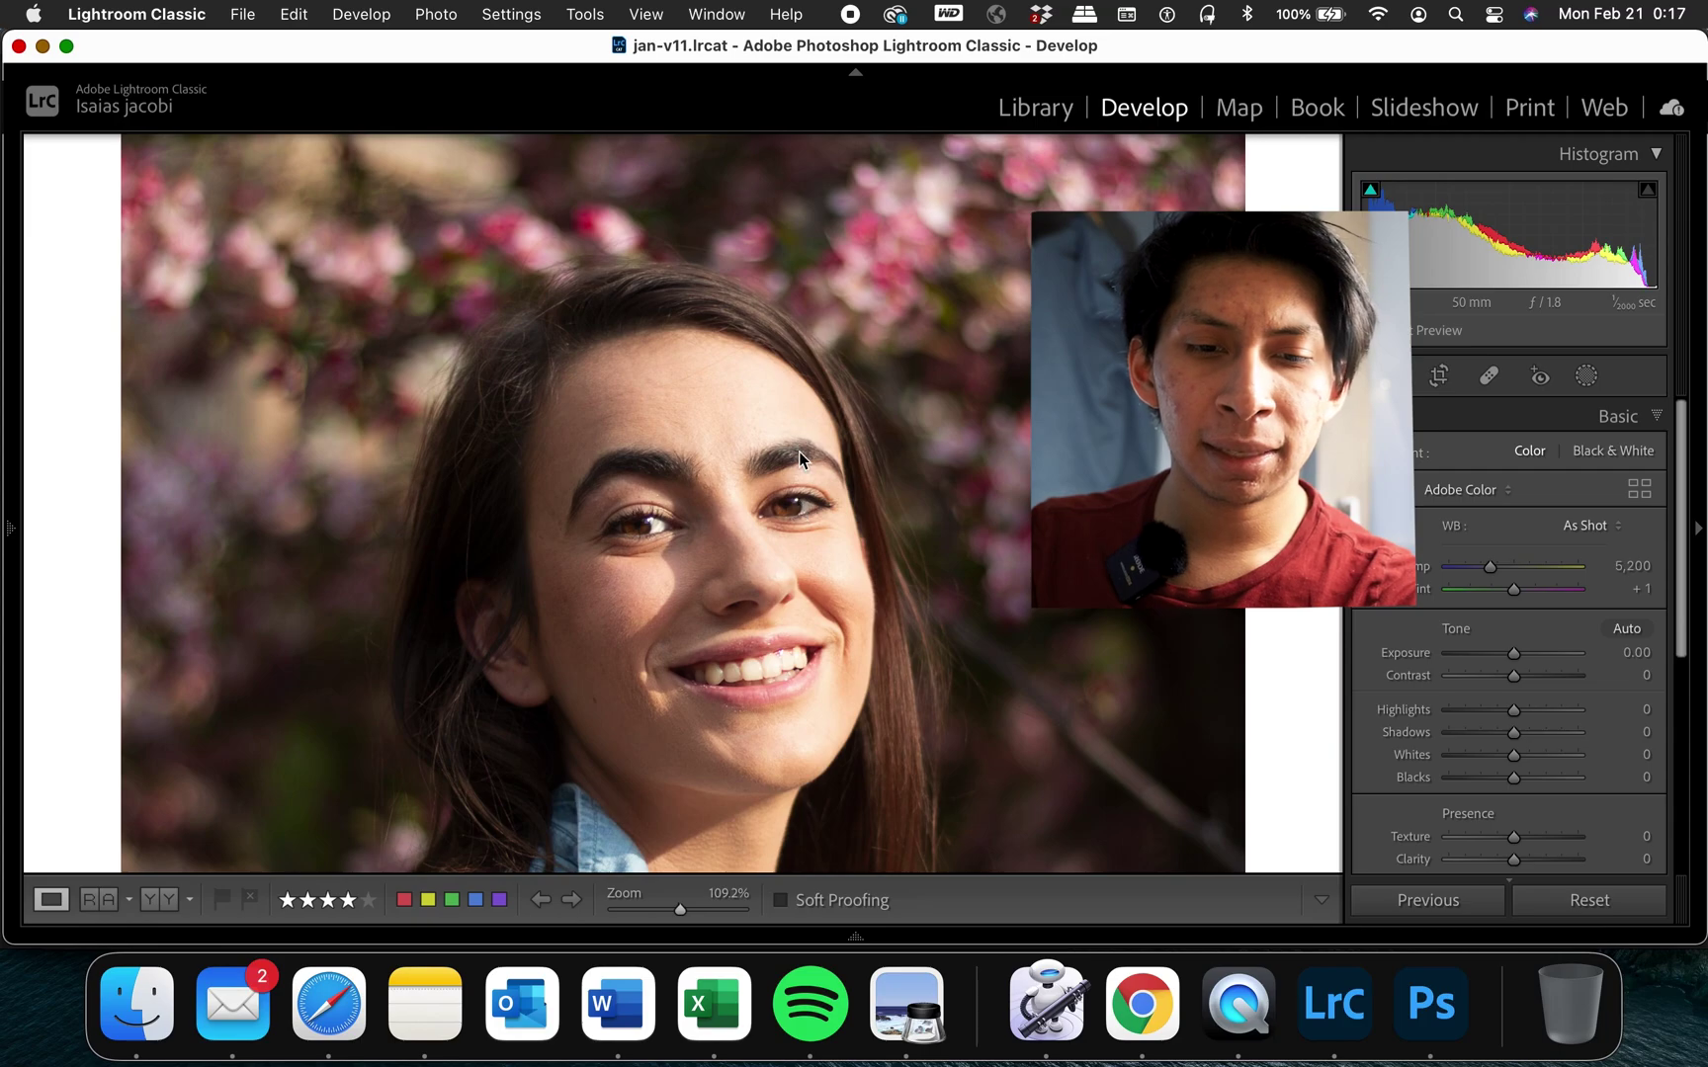
{"action": "left_click", "coordinate": [801, 455]}
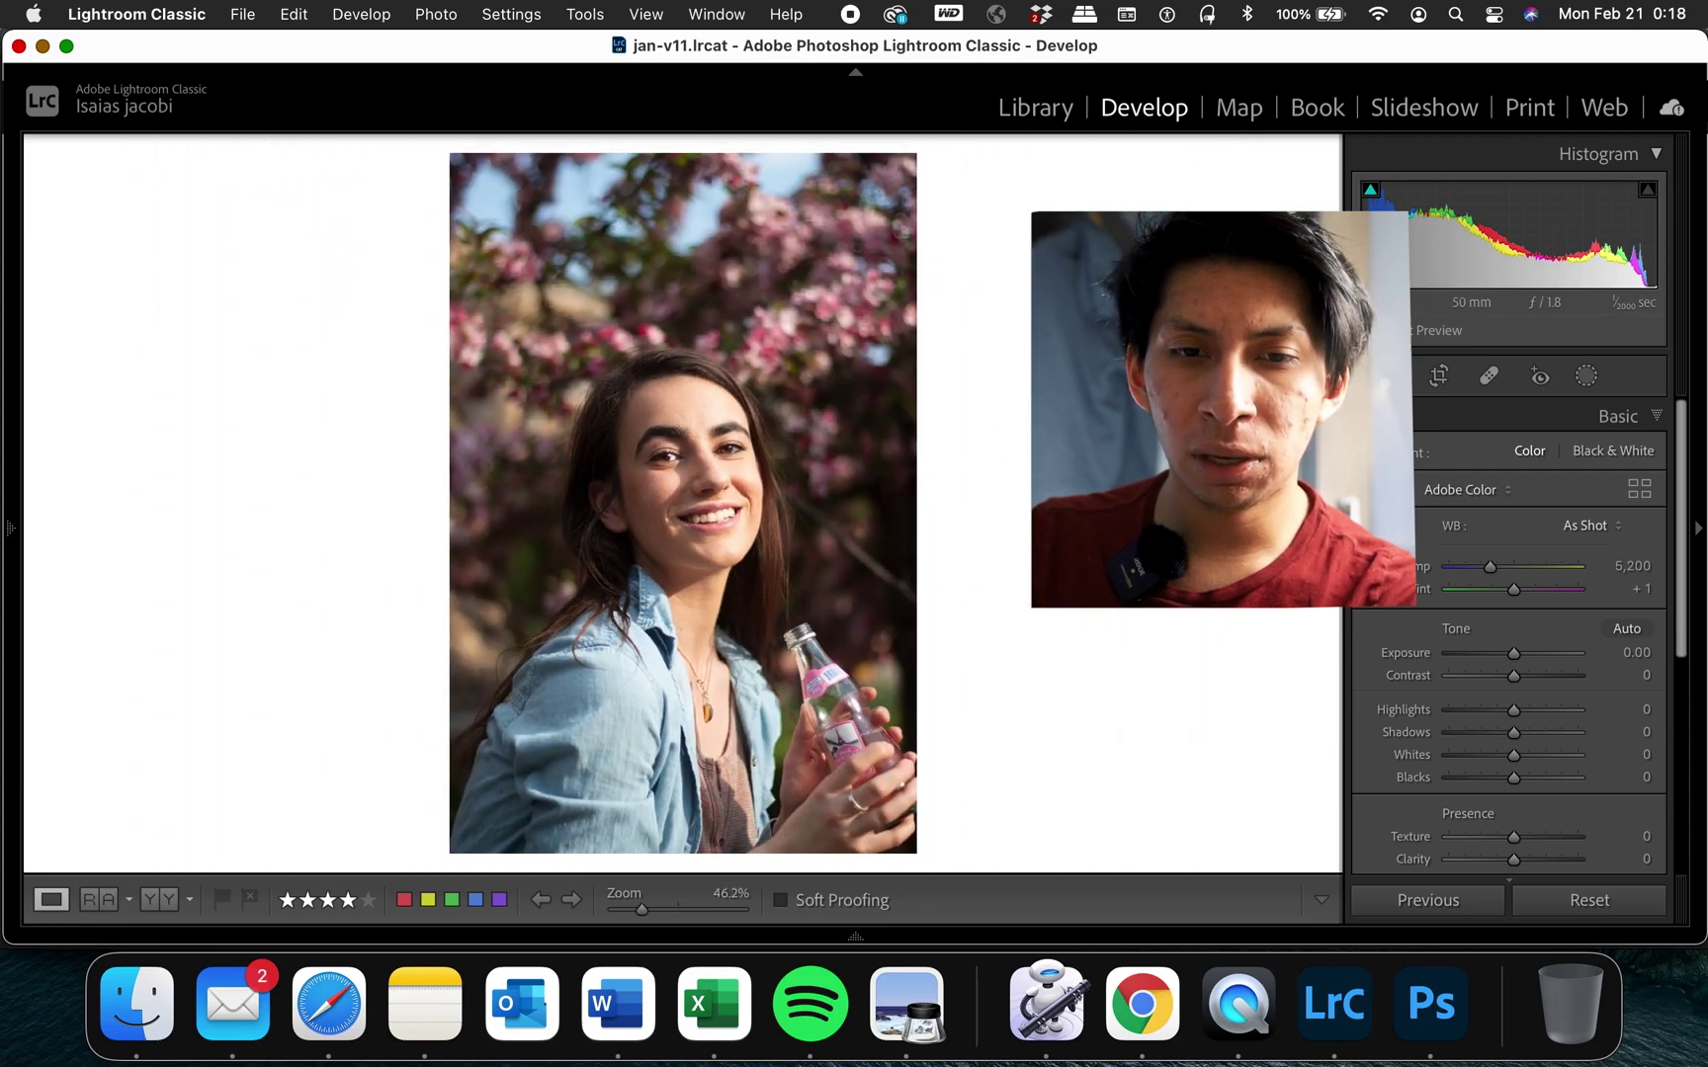
{"action": "left_click", "coordinate": [1436, 374]}
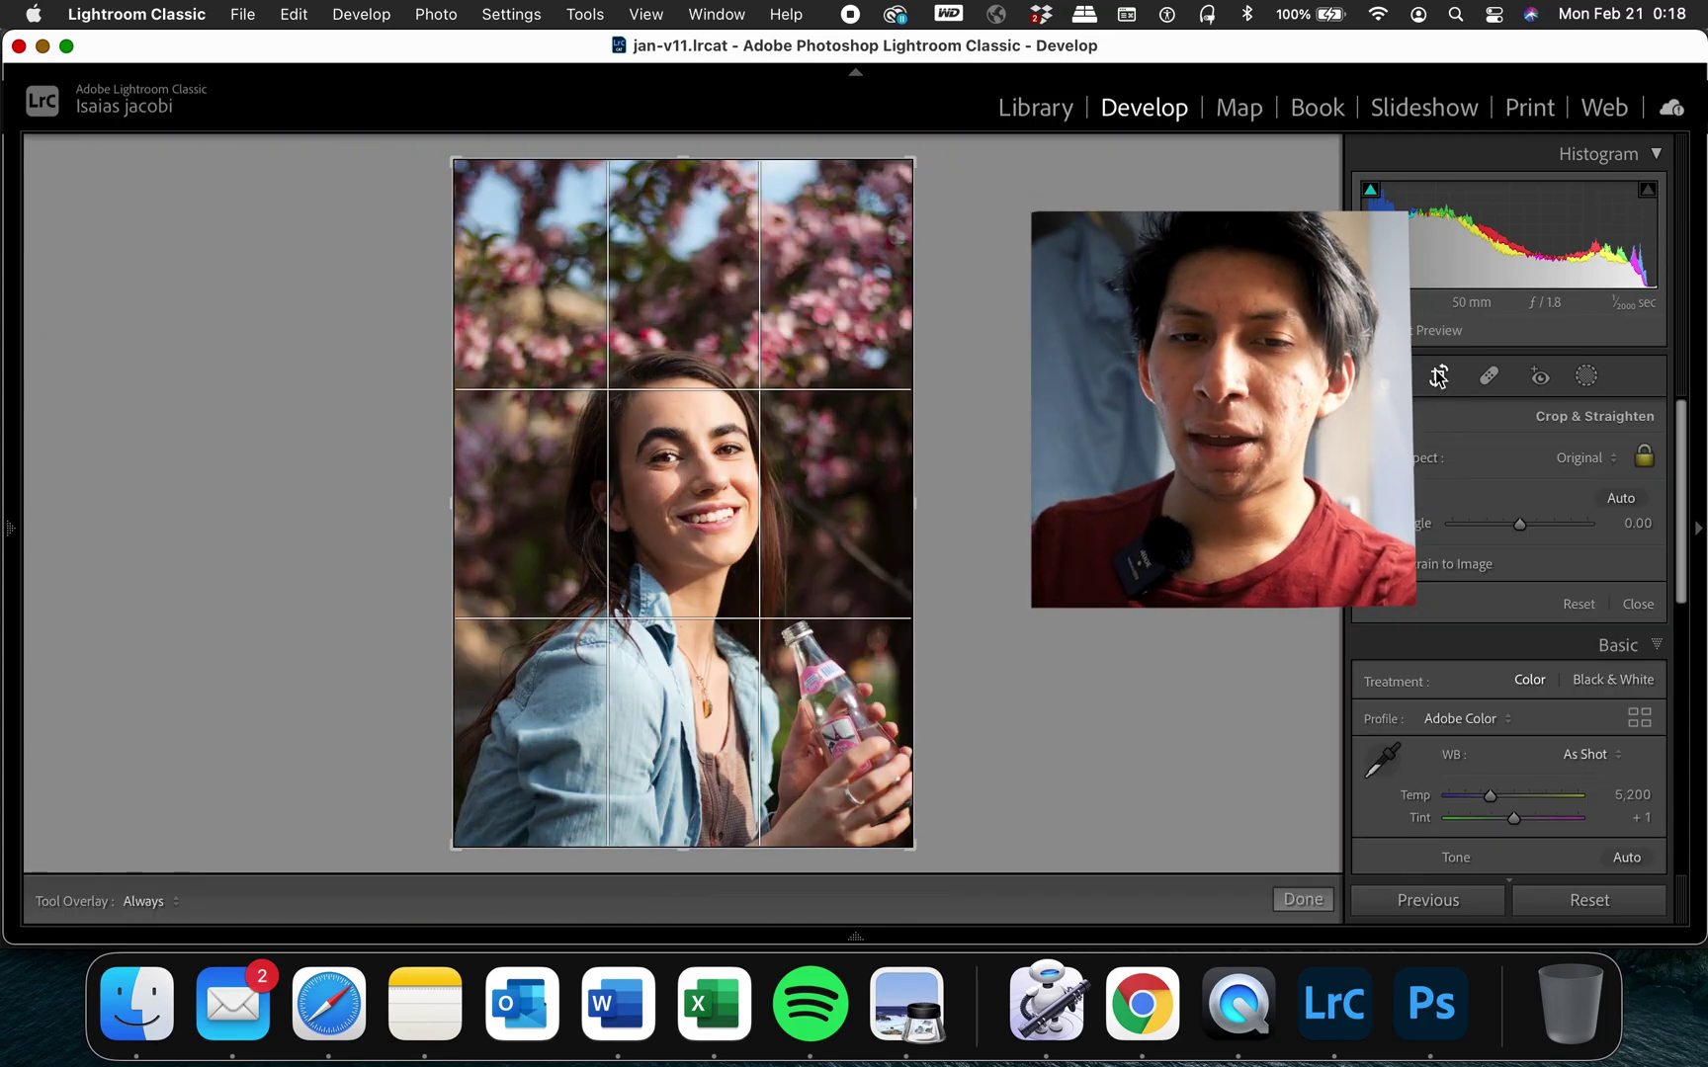
{"action": "left_click", "coordinate": [1439, 378]}
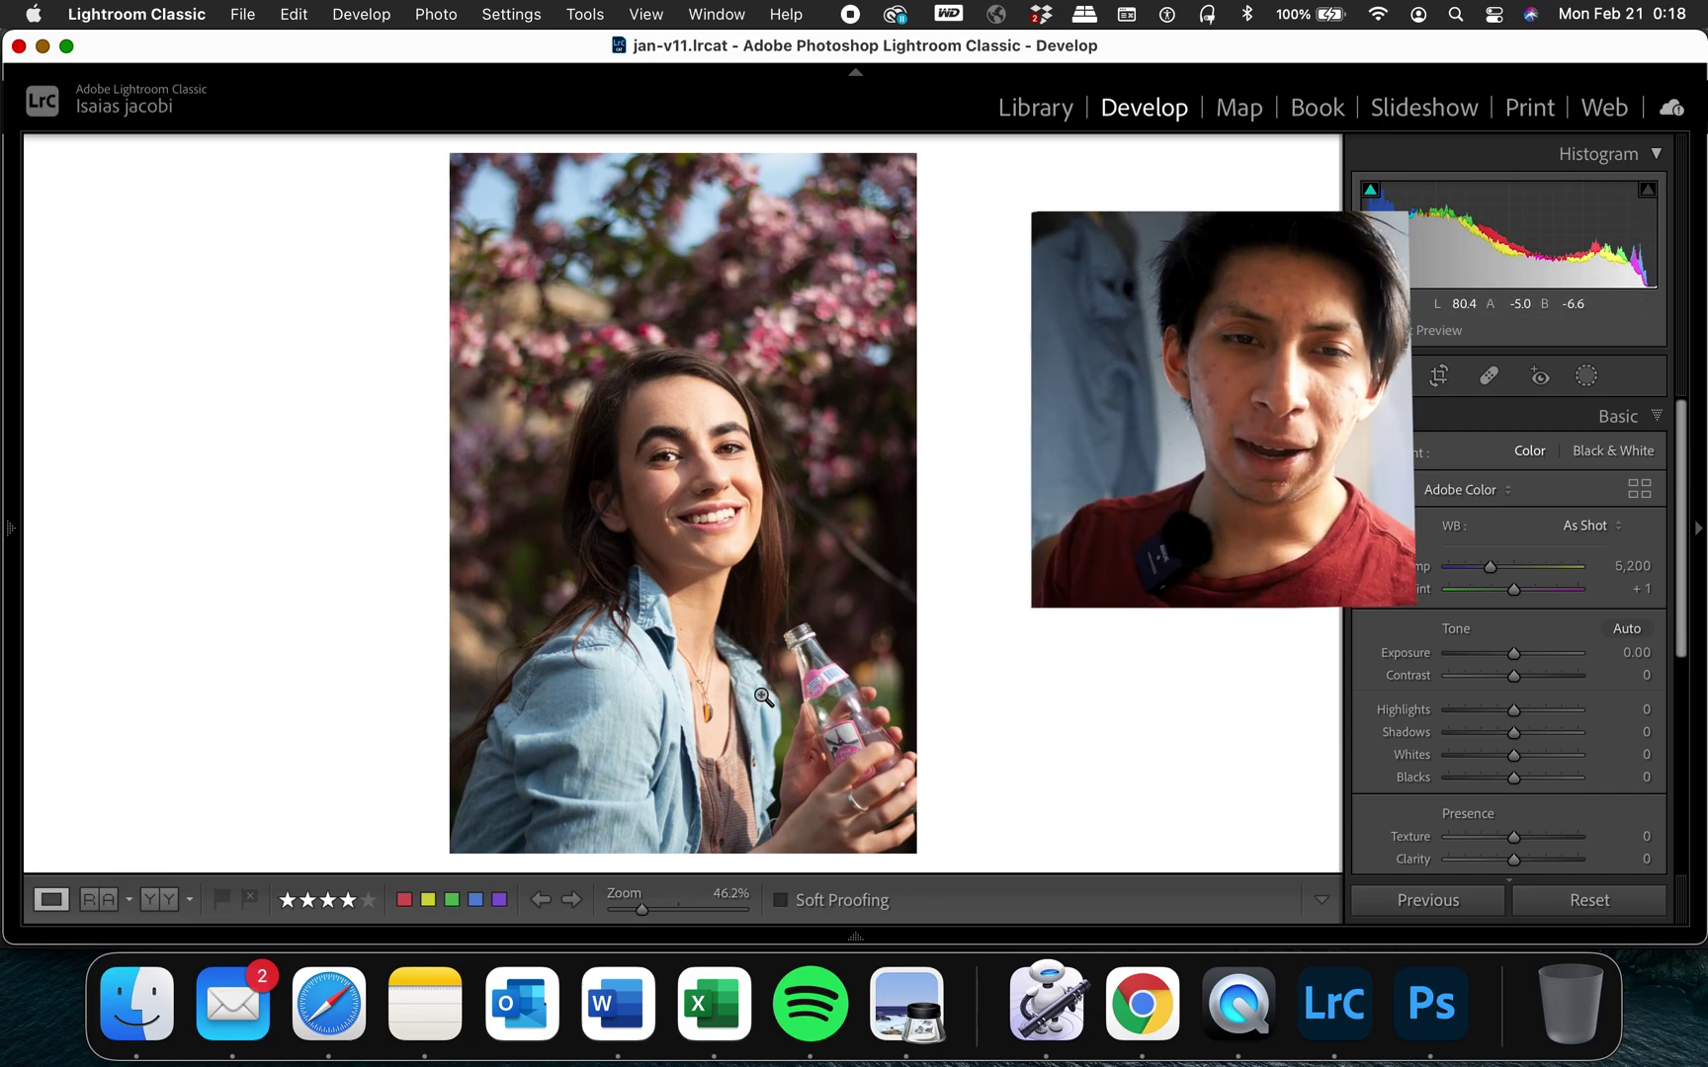
{"action": "left_click", "coordinate": [680, 431]}
{"action": "mouse_move", "coordinate": [679, 909]}
{"action": "left_mouse_down"}
{"action": "mouse_move", "coordinate": [717, 908]}
{"action": "mouse_move", "coordinate": [654, 909]}
{"action": "left_mouse_up"}
{"action": "key", "text": "z"}
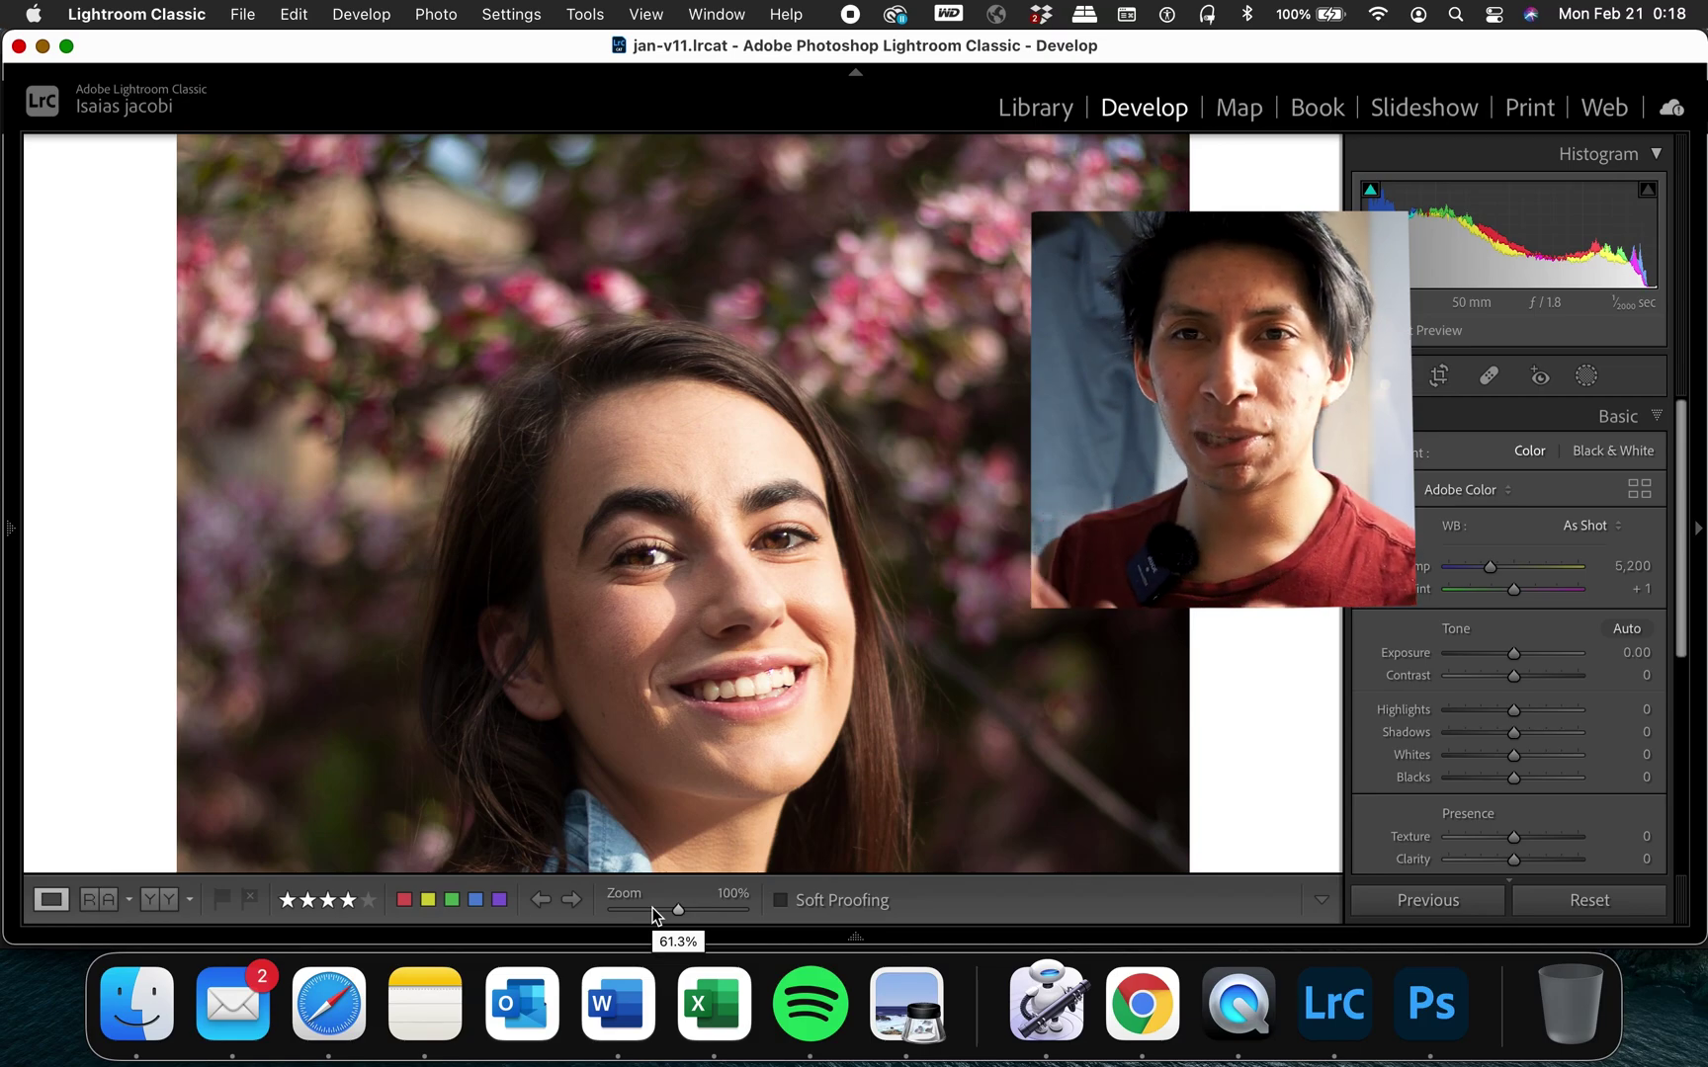
{"action": "left_click", "coordinate": [652, 910]}
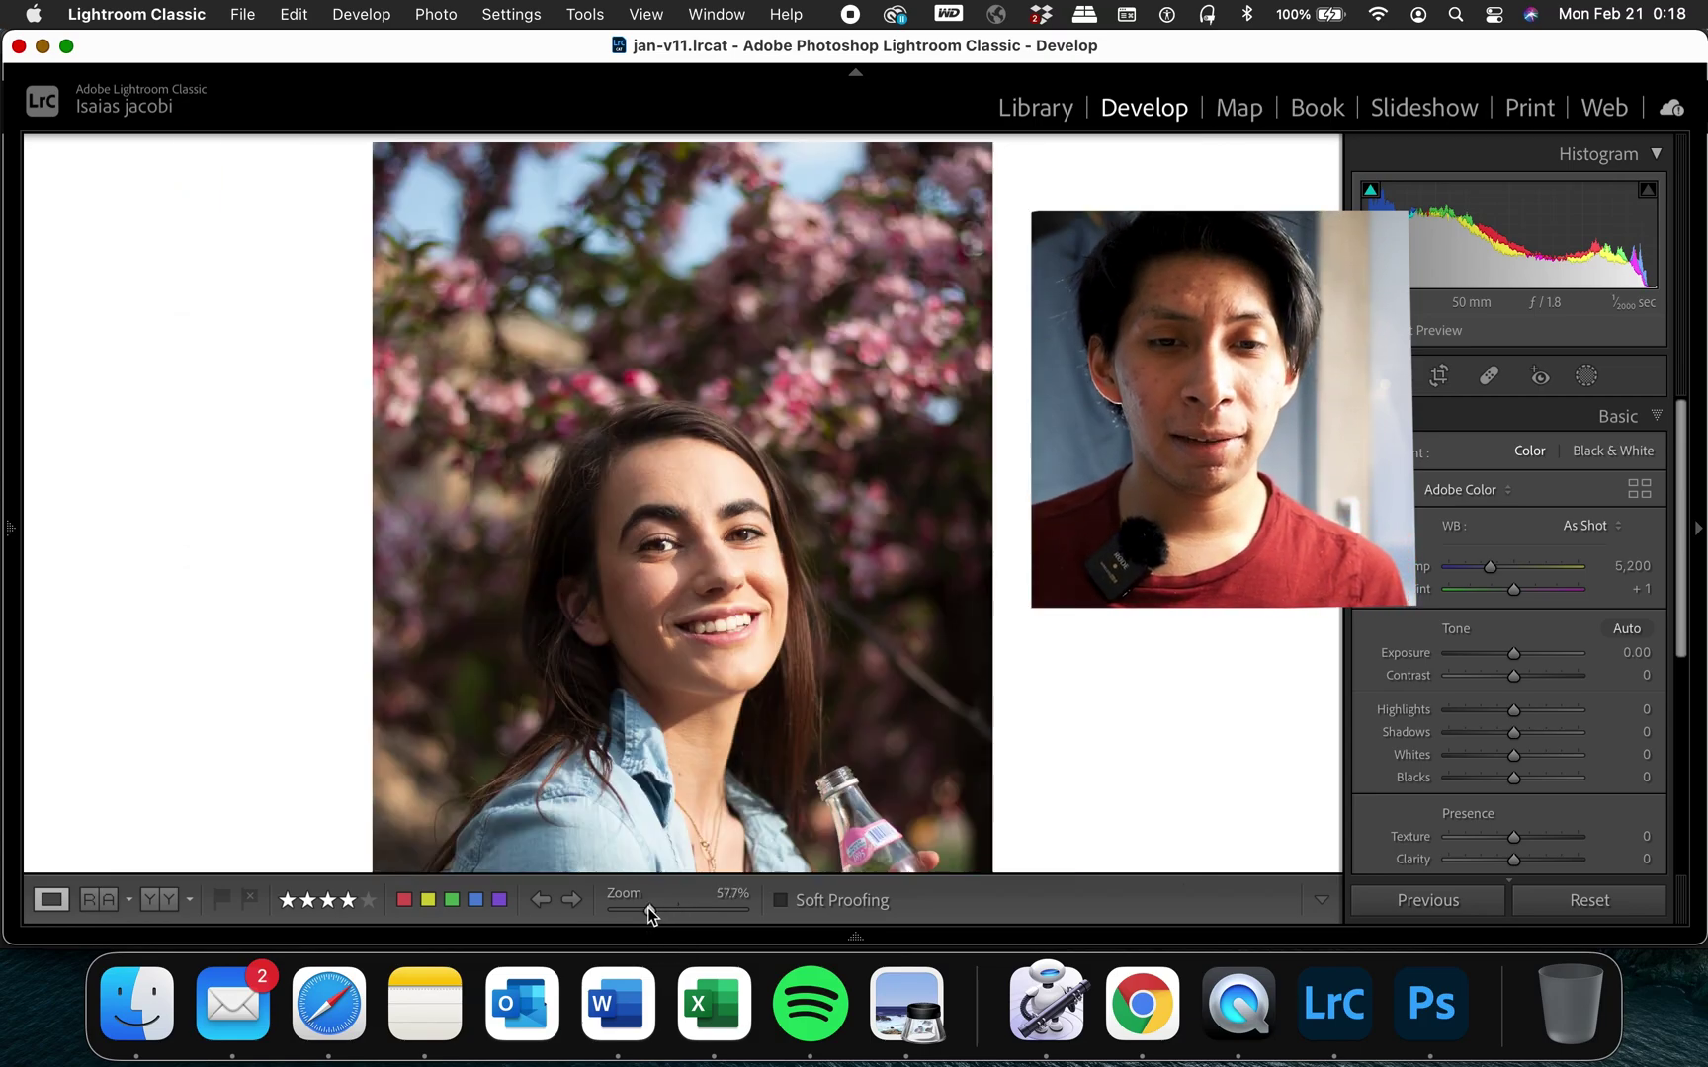